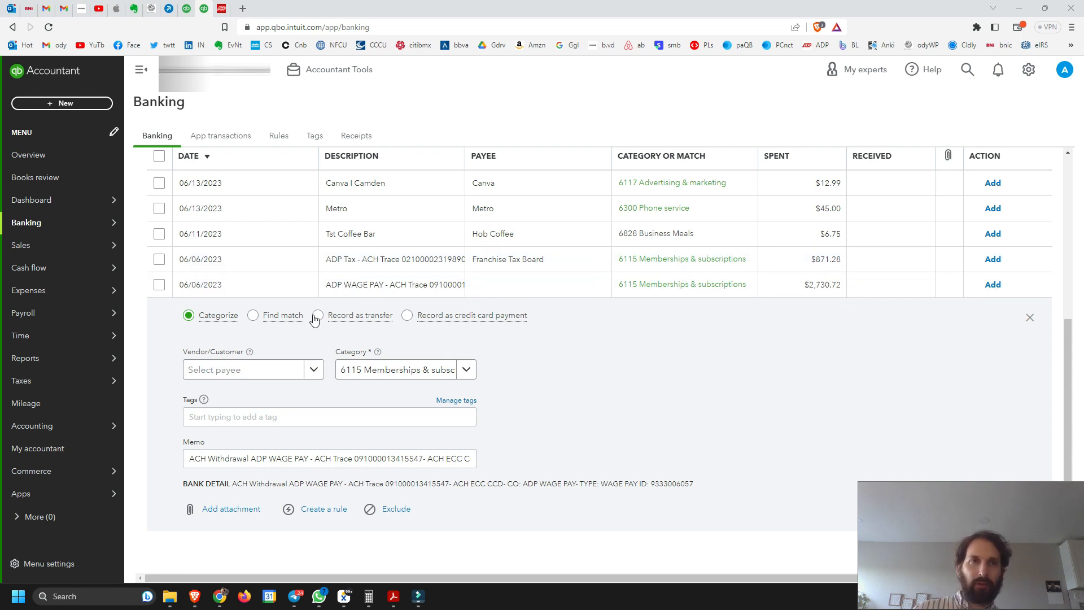
Switch to ADP Accountant Connect and sign in again with the account's user ID and password
click(221, 9)
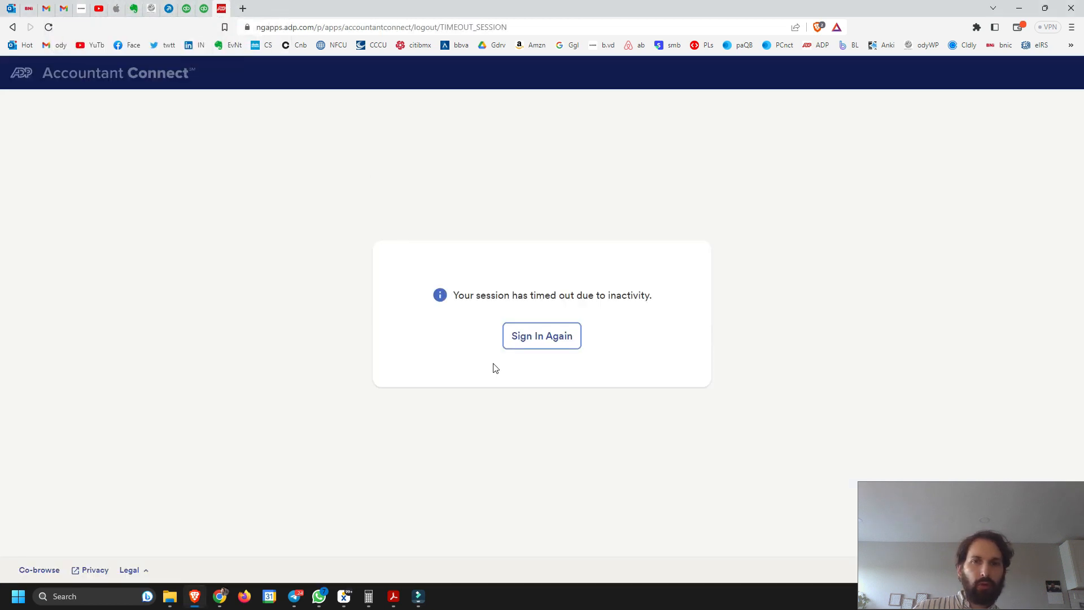
click(534, 341)
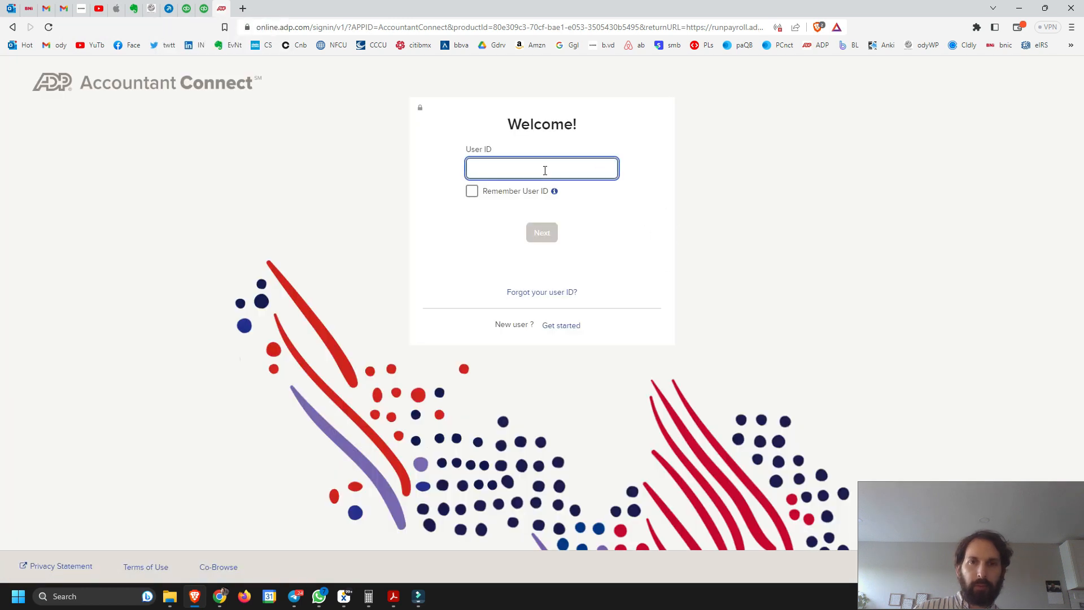
click(544, 170)
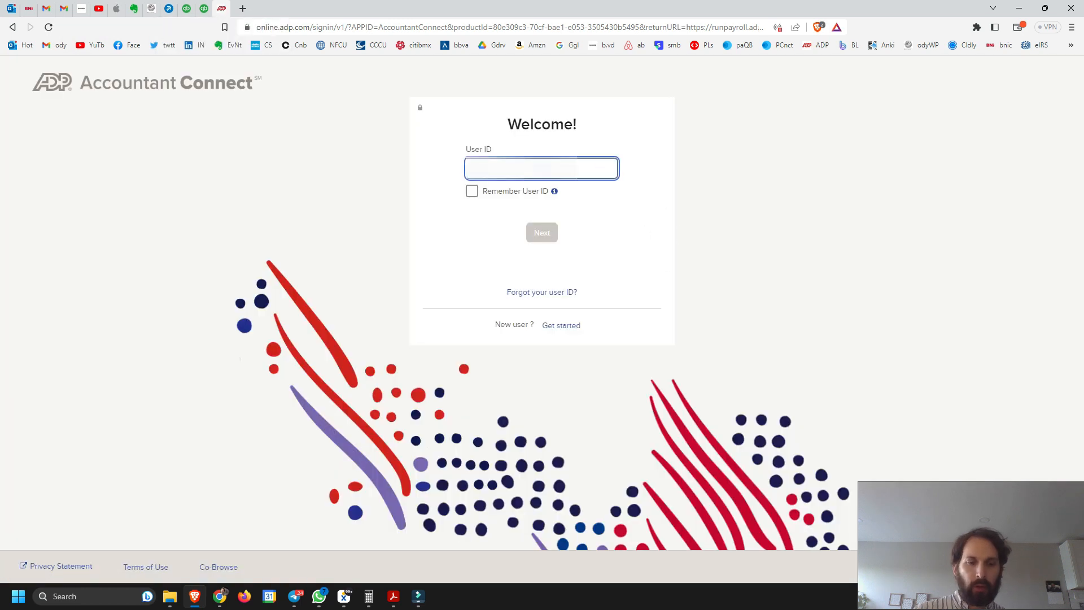
text(a)
click(558, 197)
click(545, 231)
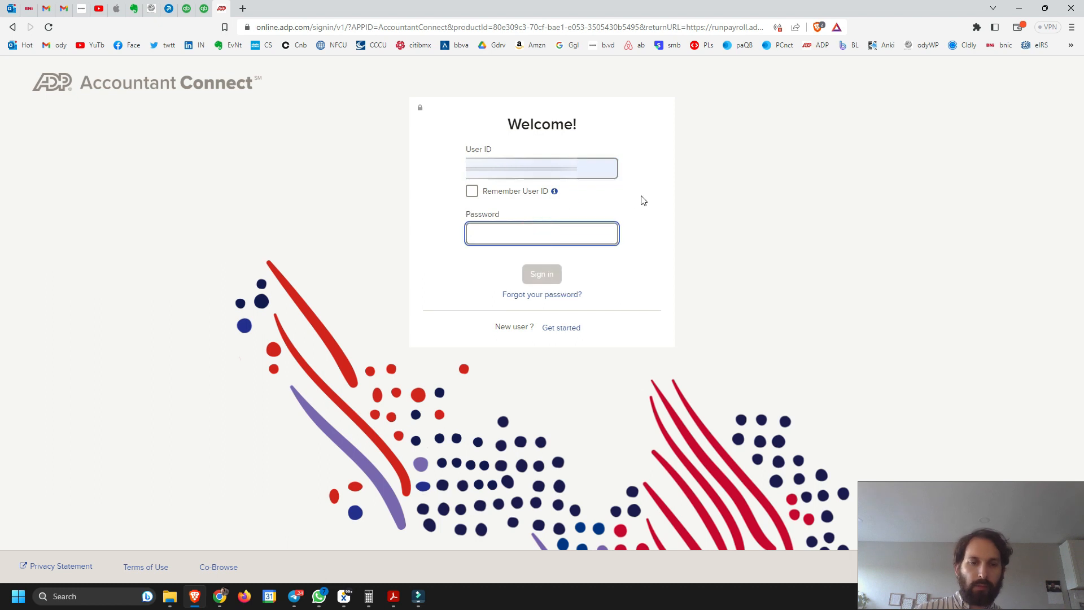
text(•••••••••••)
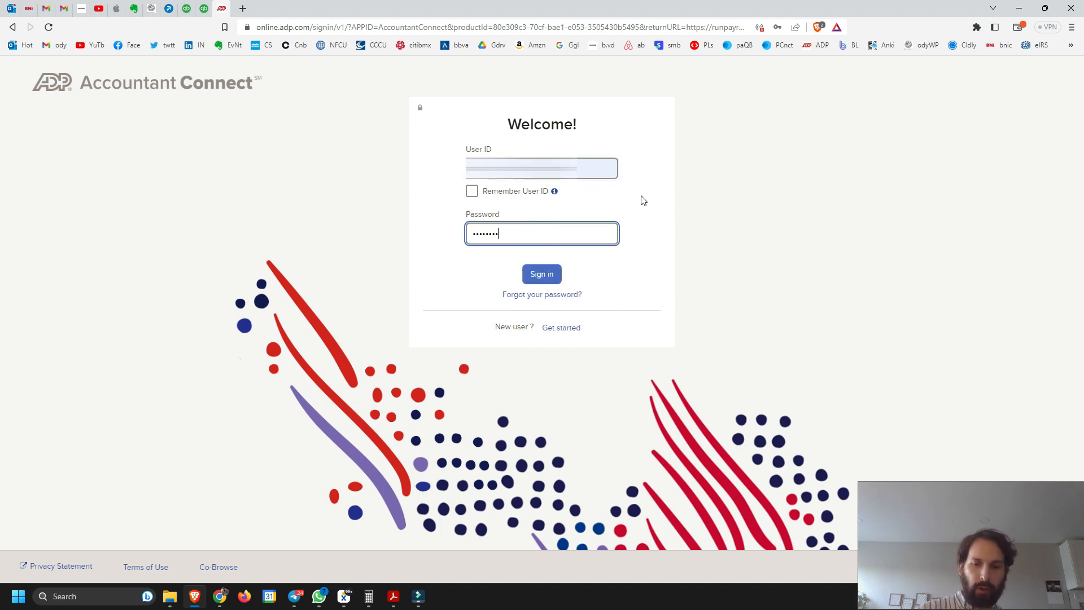
key(Return)
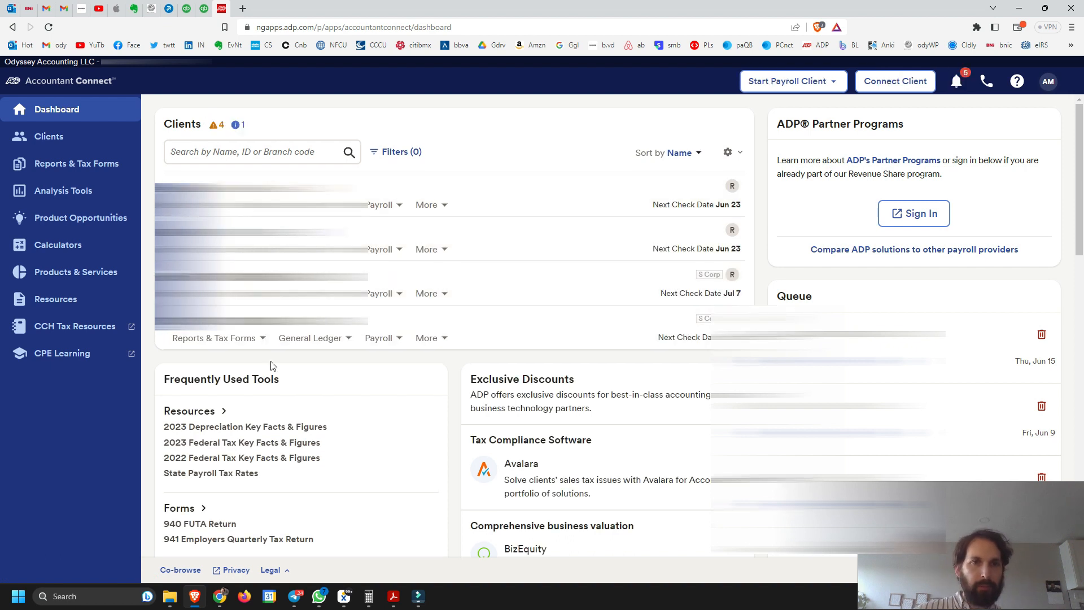
Open the payroll of the client with the Jul 7 next check date in RUN, and return to the Accountant Connect dashboard
click(399, 295)
click(405, 322)
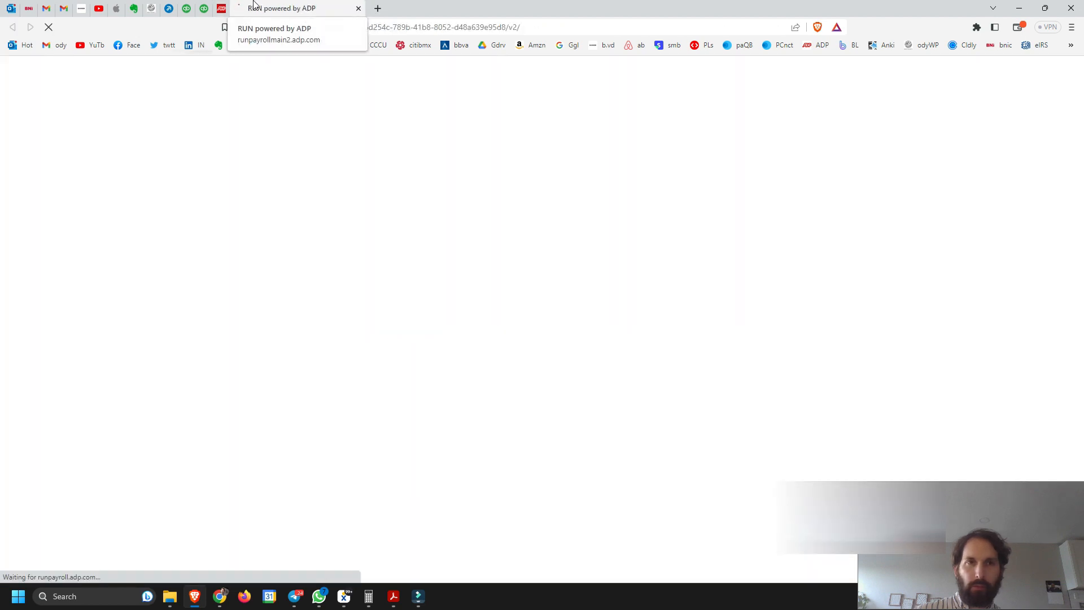
click(221, 8)
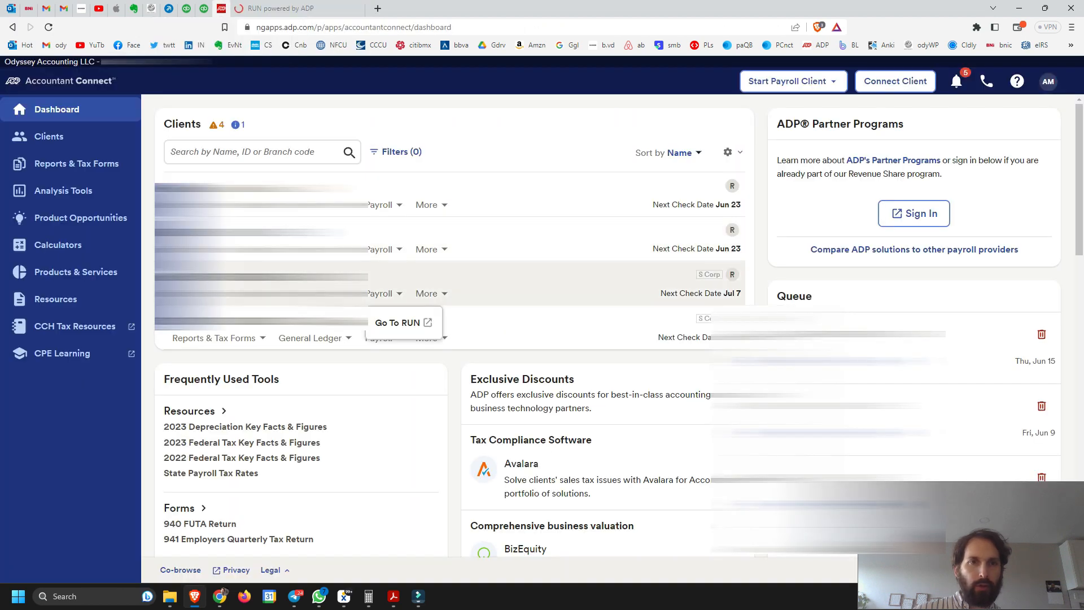
Start report generation for FLOWERS AND SUN TAROT LLC and select the Payroll Detail Summary and Payroll Liability Summary
click(262, 338)
click(234, 359)
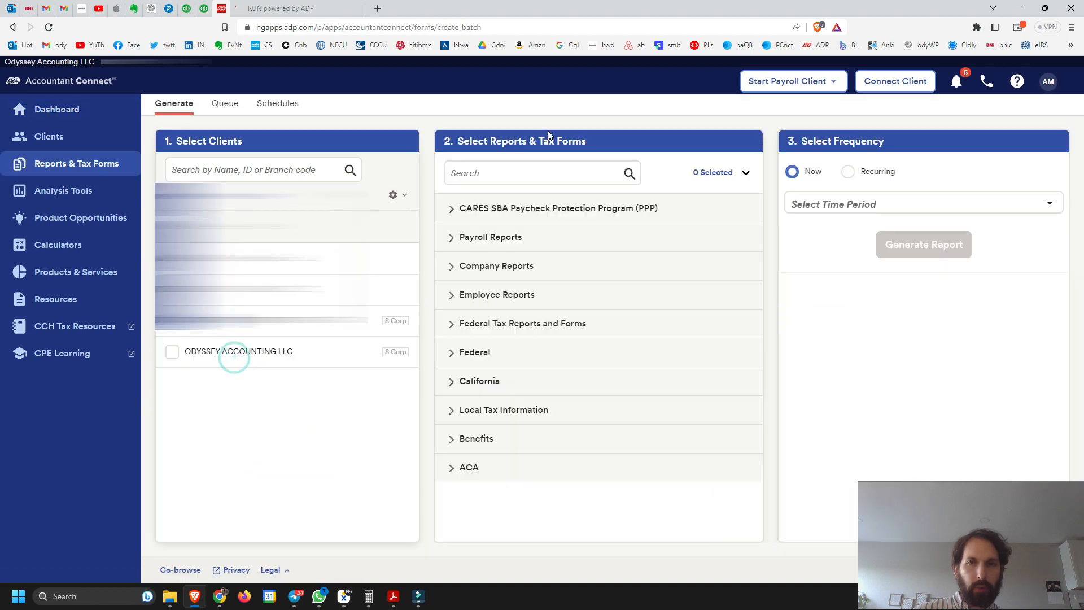
click(452, 240)
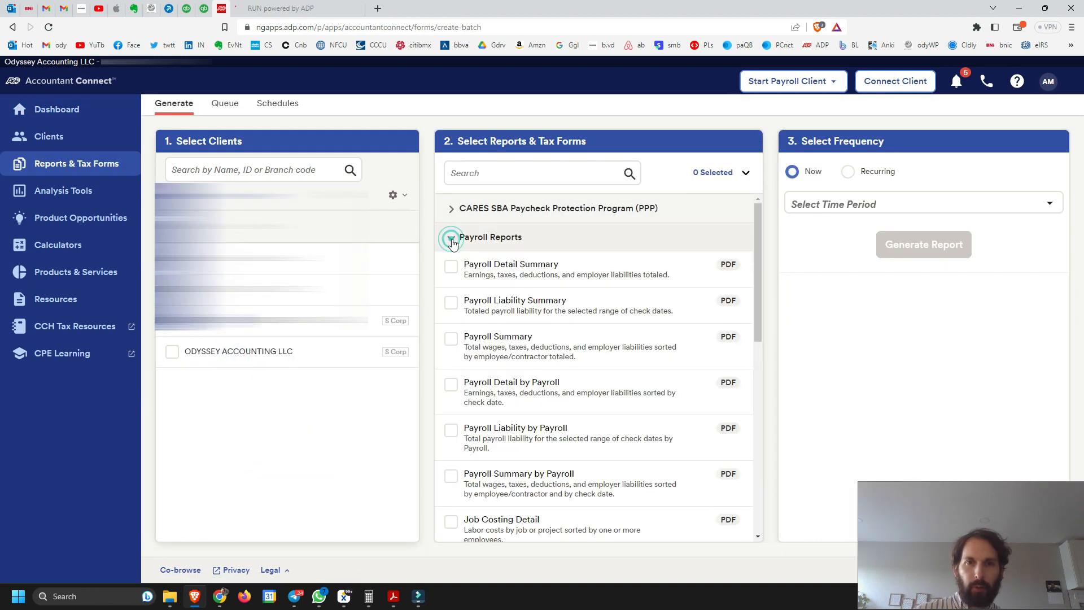
click(454, 269)
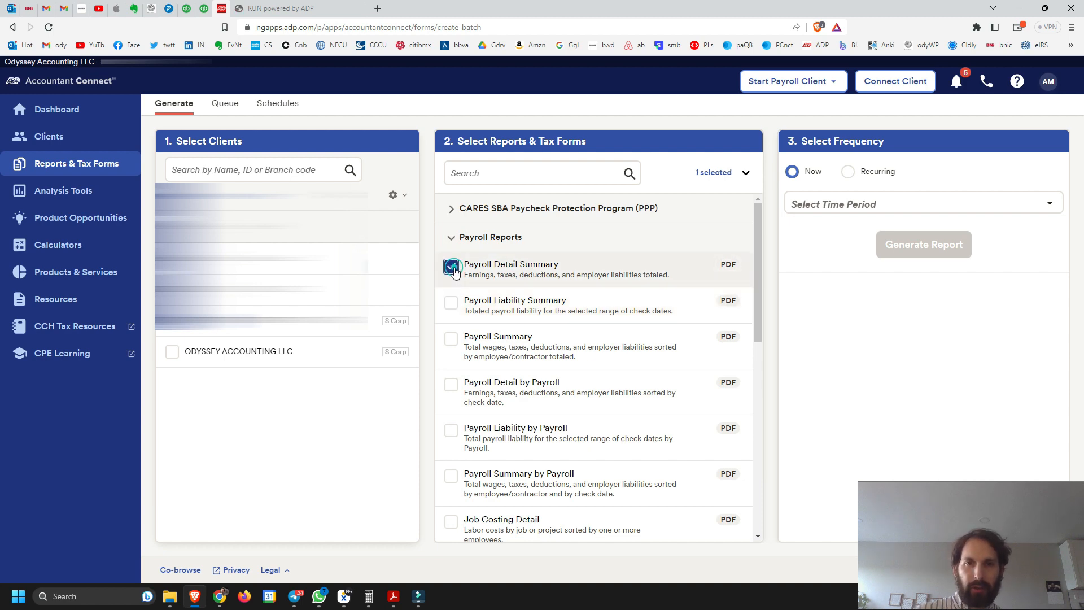
click(450, 304)
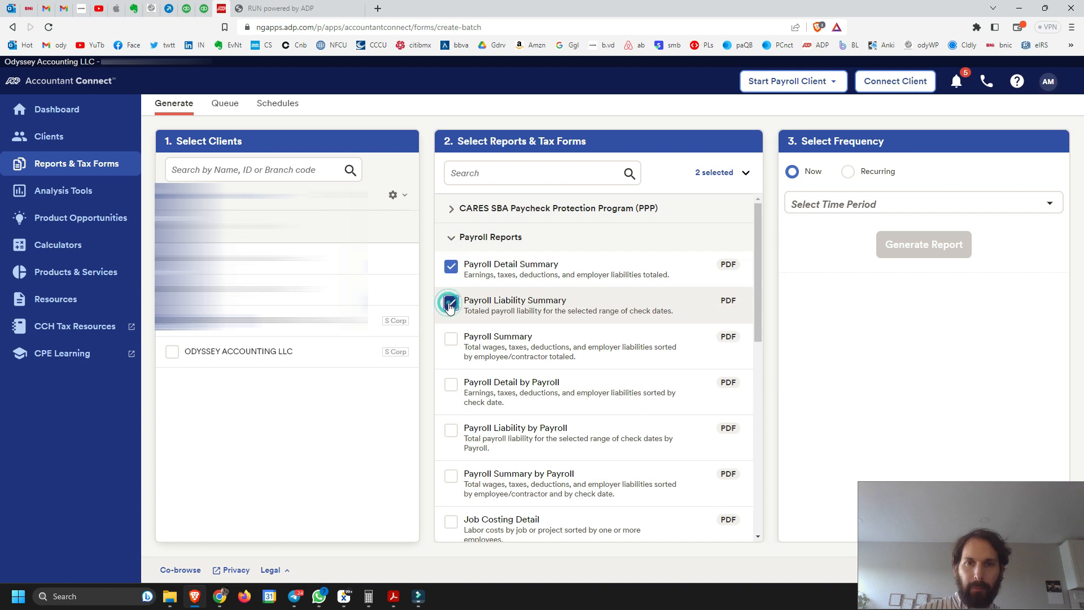
Set the time period to by Check Date for Jun 7, 2023 and generate the two payroll reports
click(1050, 214)
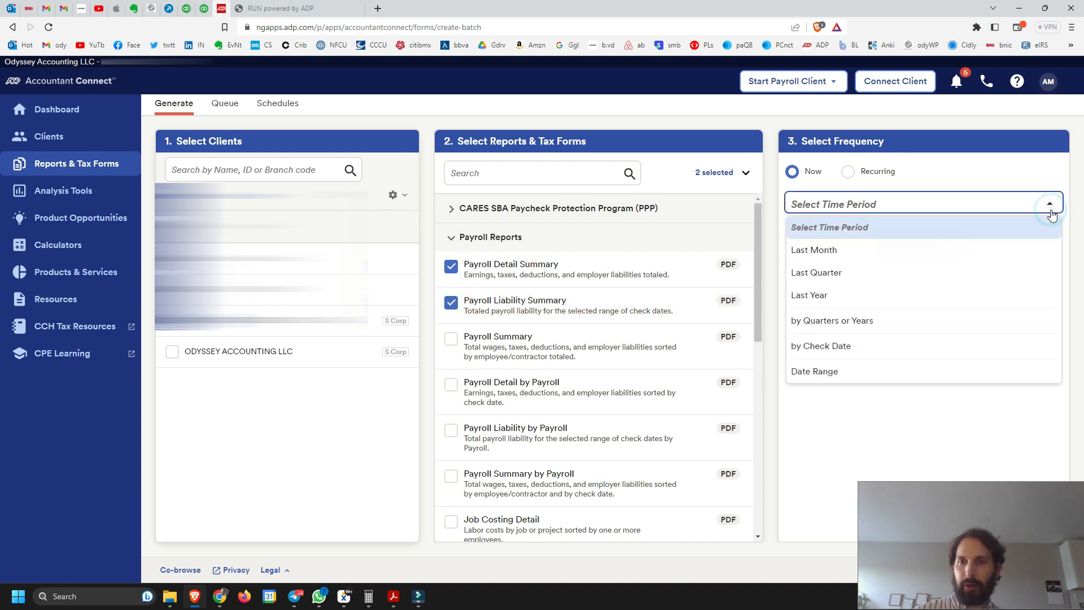
click(846, 347)
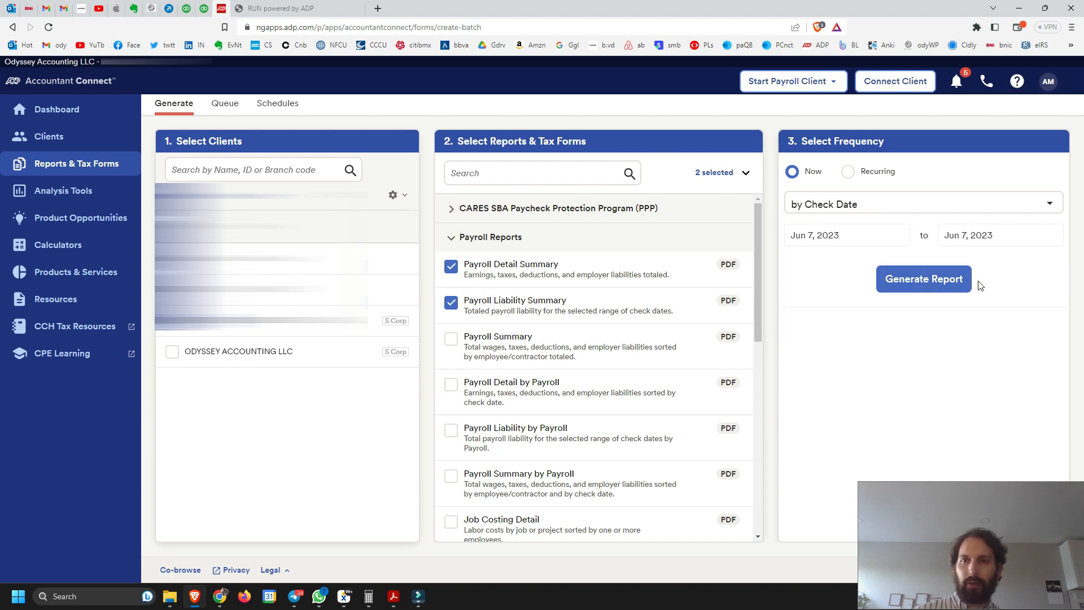
click(204, 9)
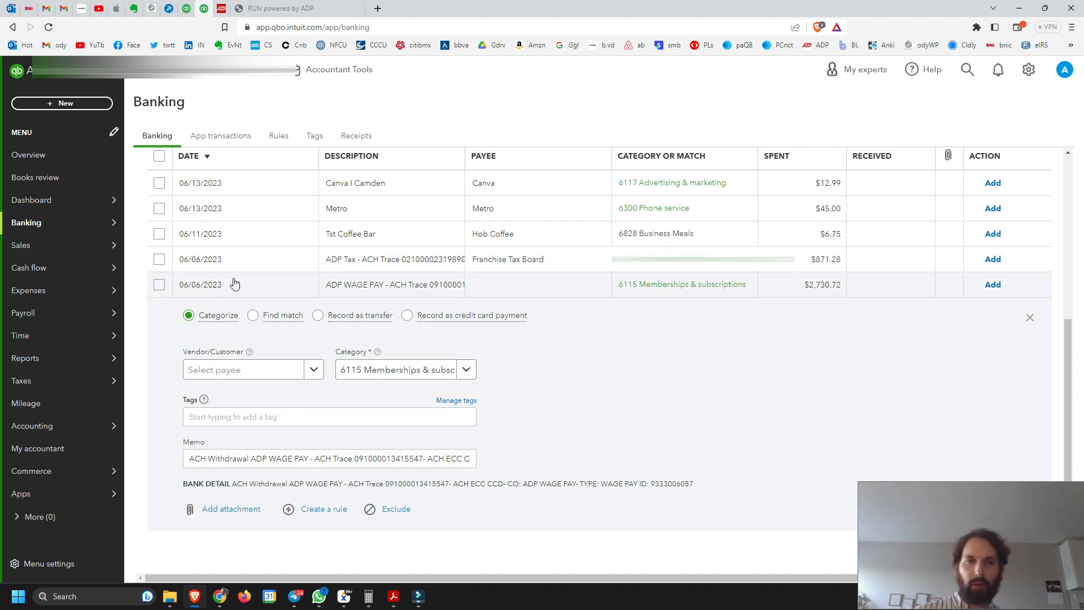
click(282, 7)
click(221, 8)
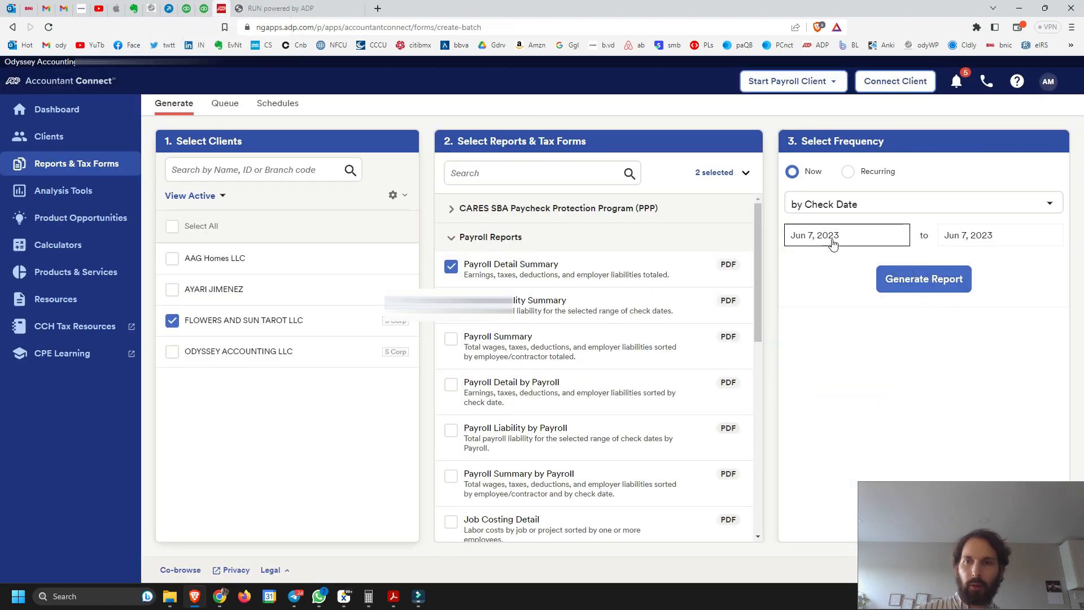
click(943, 278)
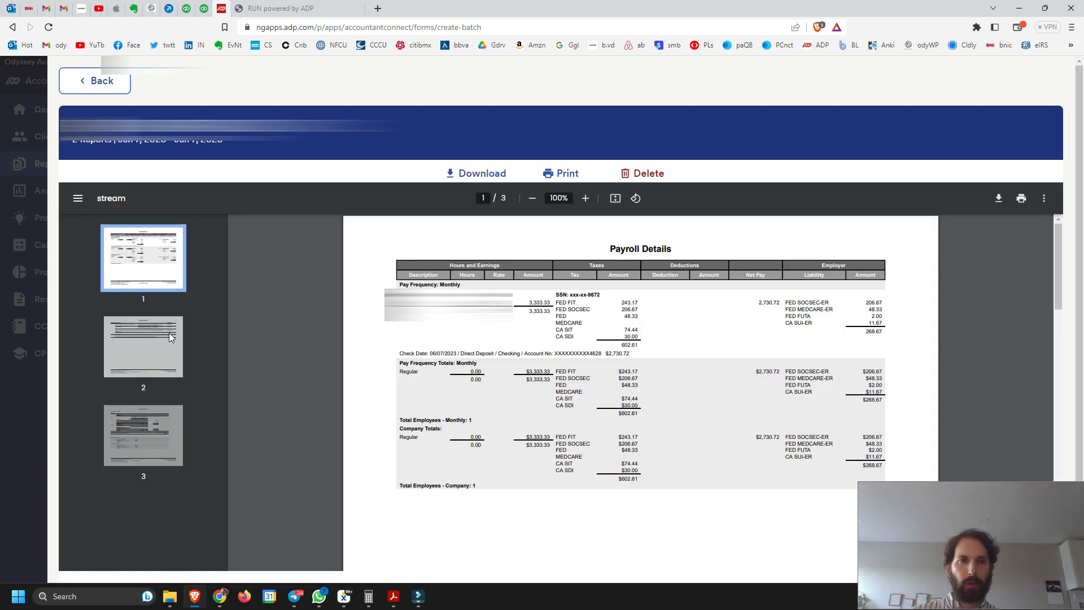
Examine the direct deposit debit, tax debit and total cash required in the Payroll Liability pages of the report
click(171, 362)
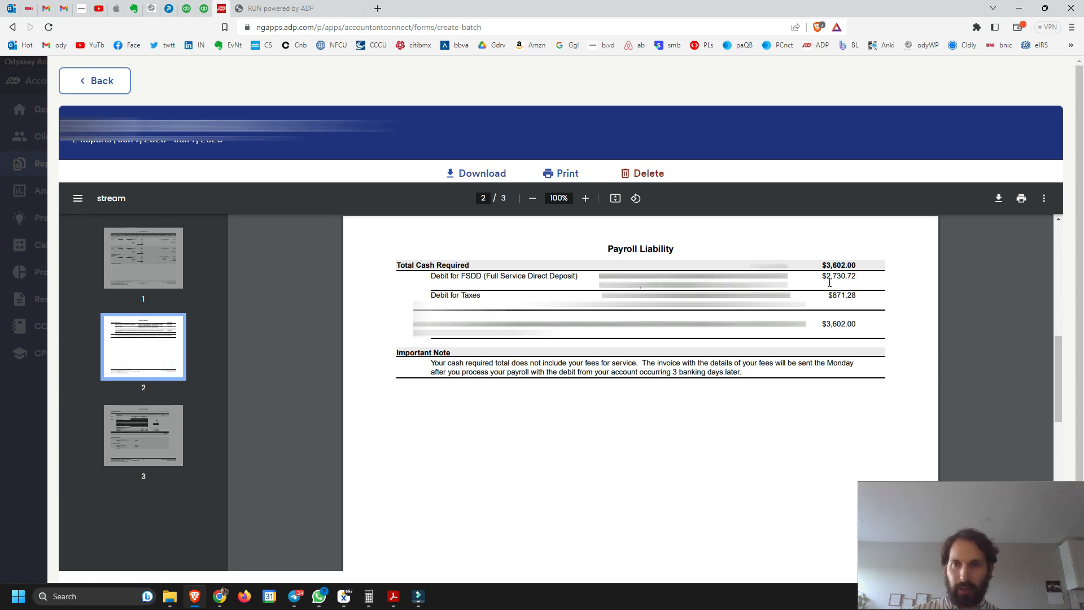
drag(823, 280, 856, 279)
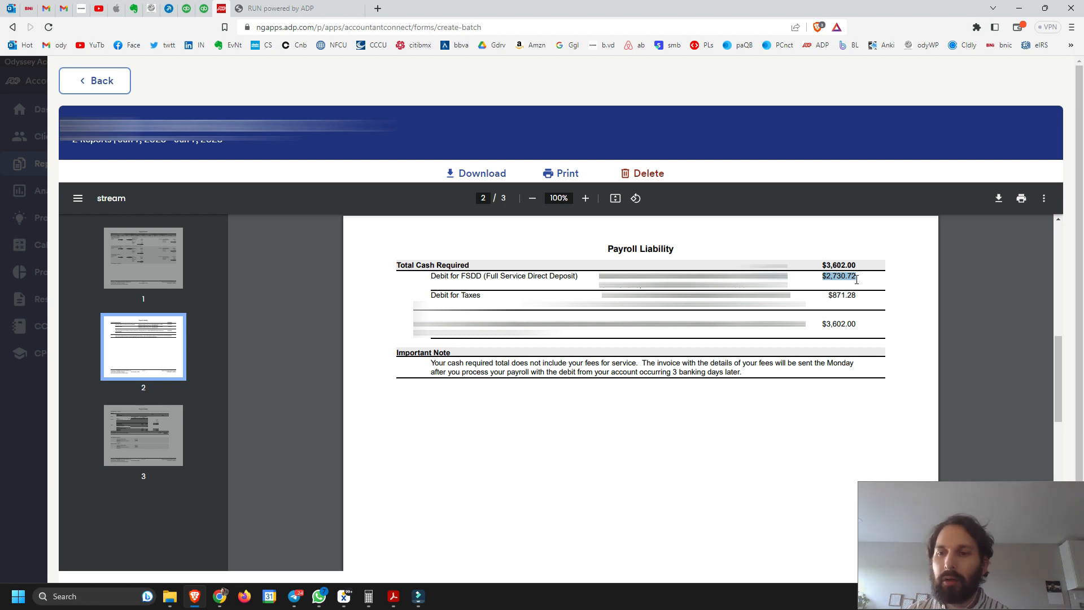
drag(828, 297, 860, 298)
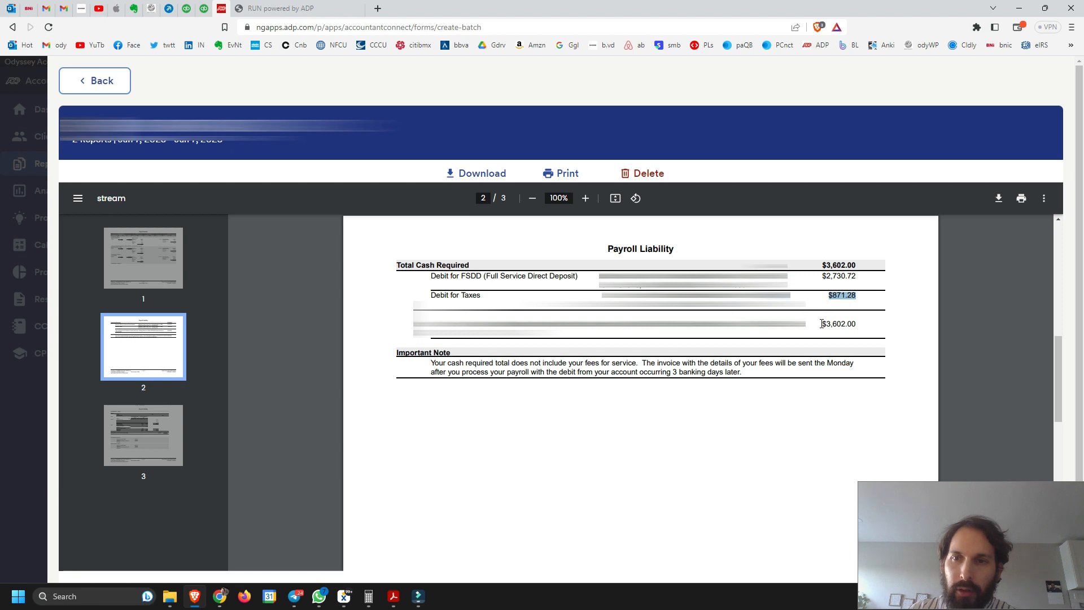
drag(822, 324, 857, 325)
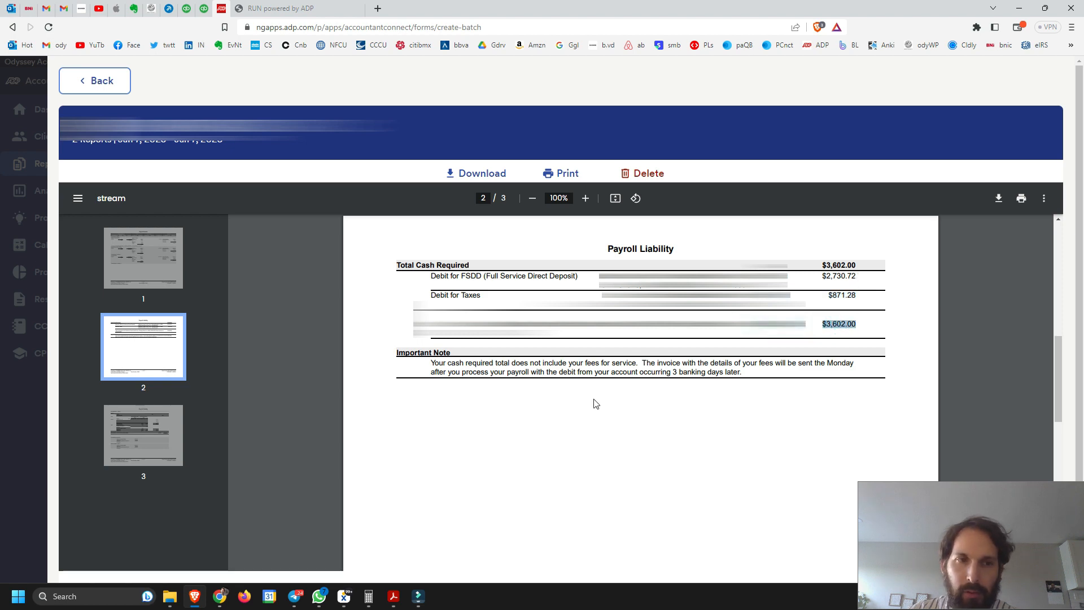
click(124, 449)
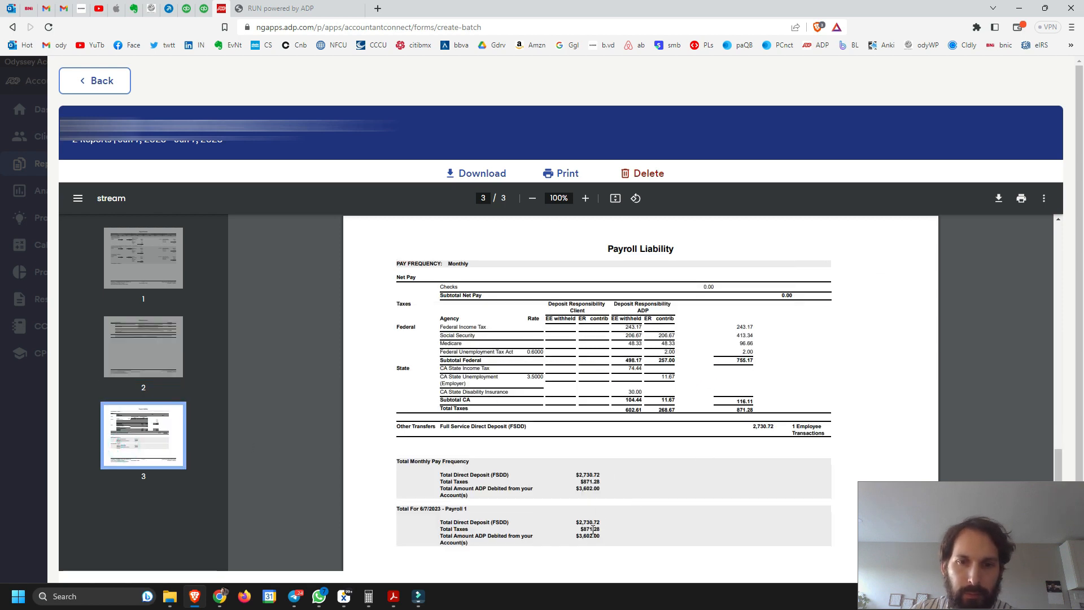
click(124, 354)
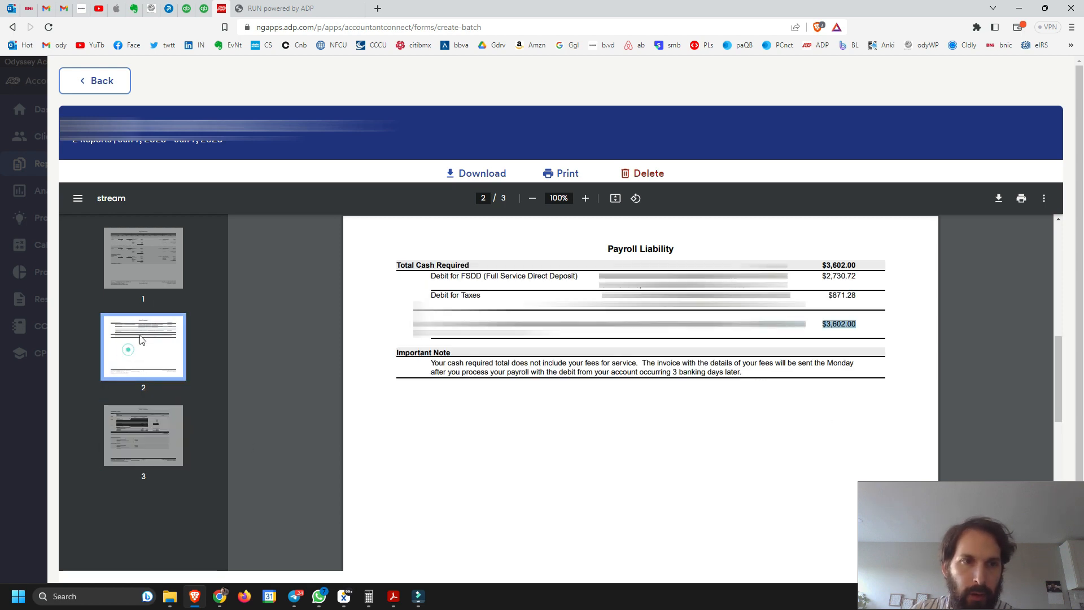
Check the employee's regular gross pay on the Payroll Details page and go back to the cash required page
click(179, 276)
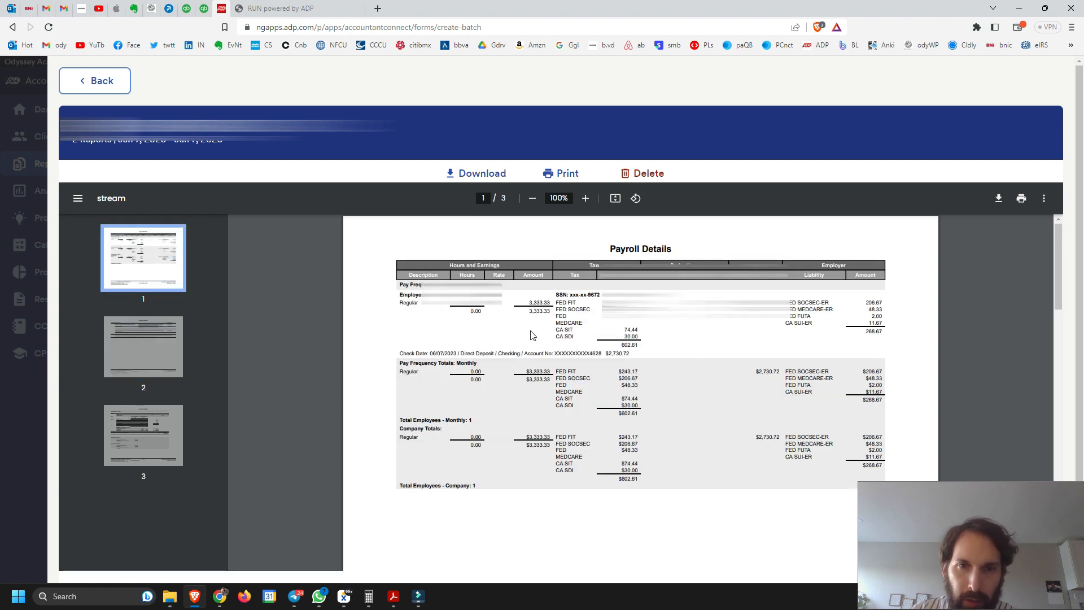
drag(528, 303, 551, 301)
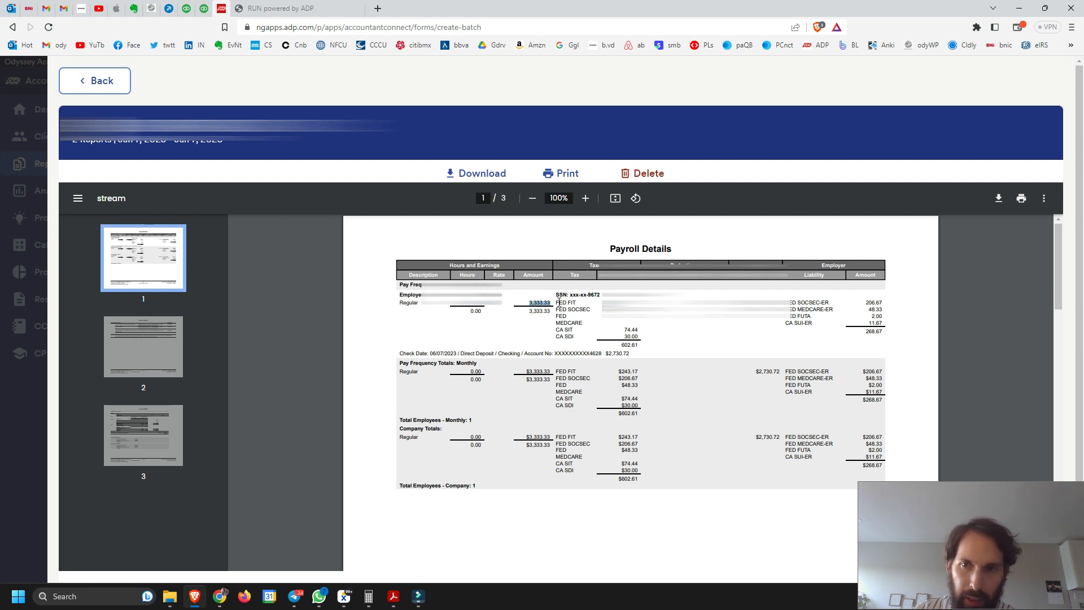
click(153, 344)
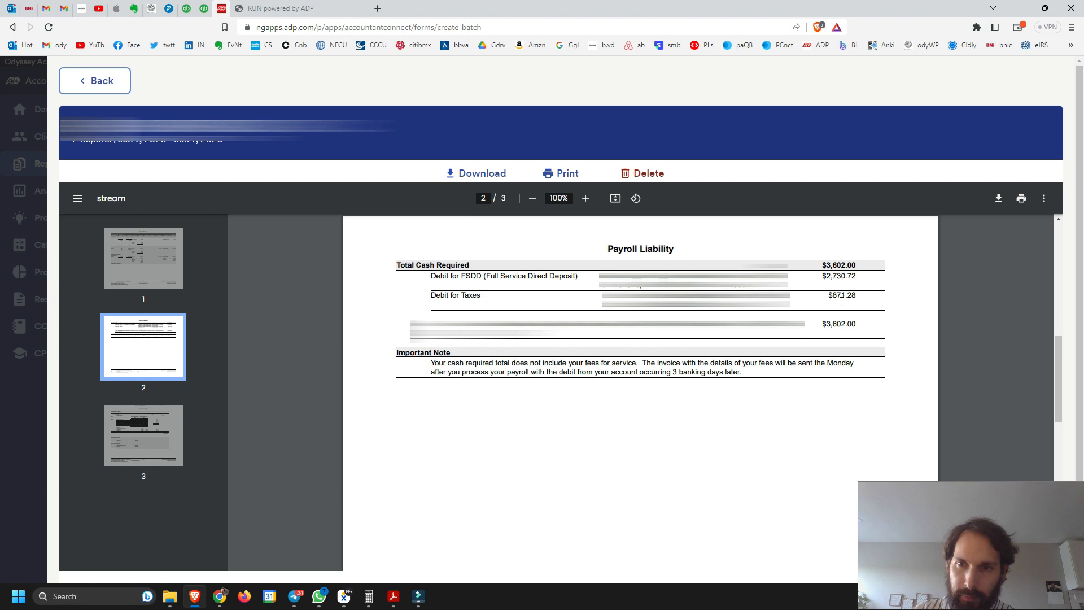
Examine the employee-withheld and employer-contributed federal taxes in the tax breakdown on page 3 of the report
click(147, 432)
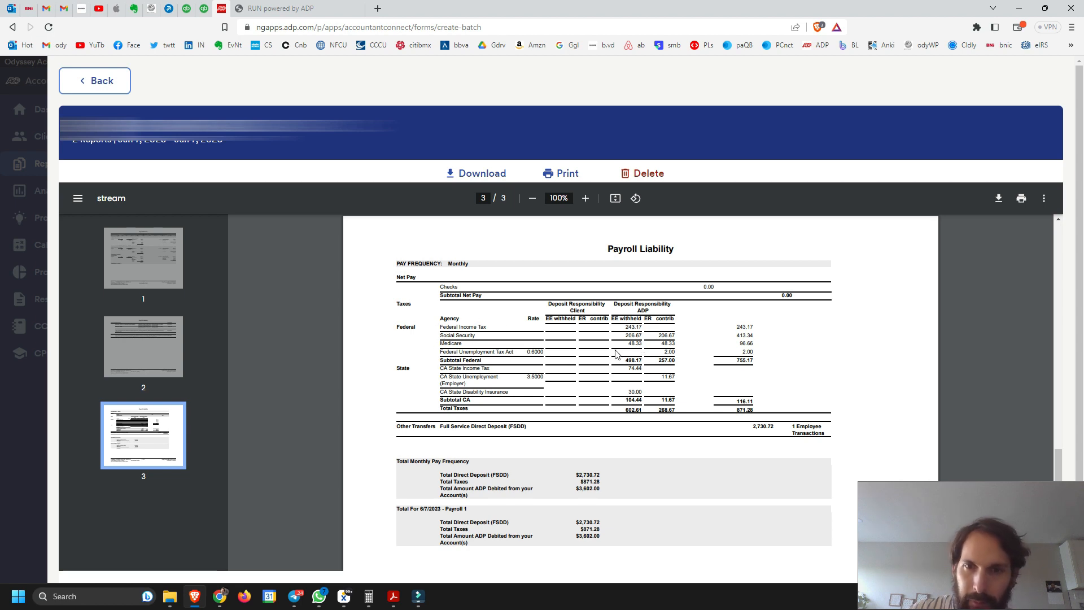
drag(629, 327, 670, 352)
click(675, 353)
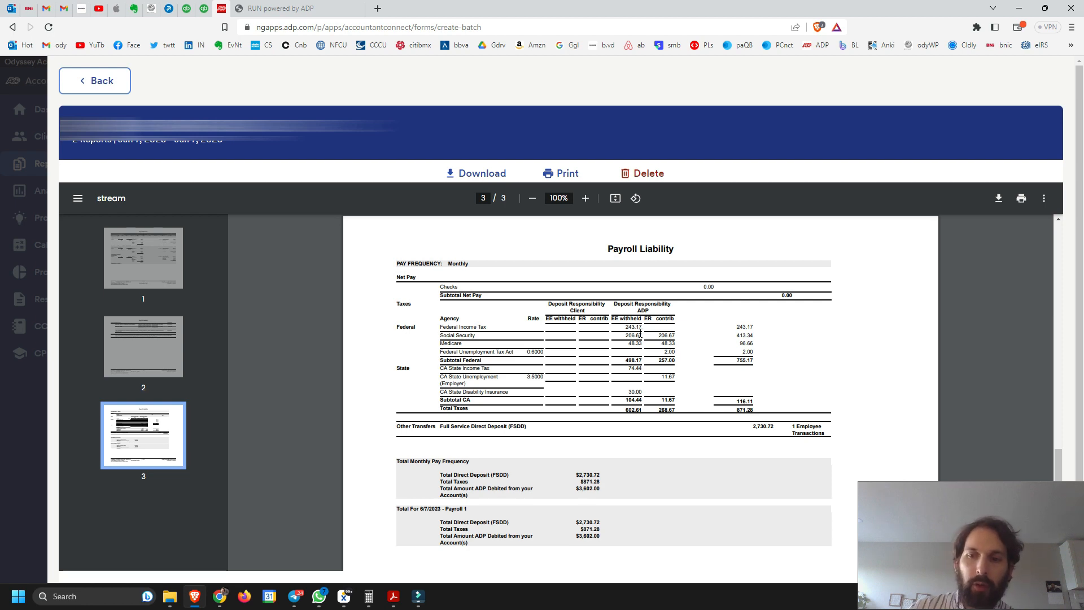
drag(626, 327, 639, 350)
click(629, 347)
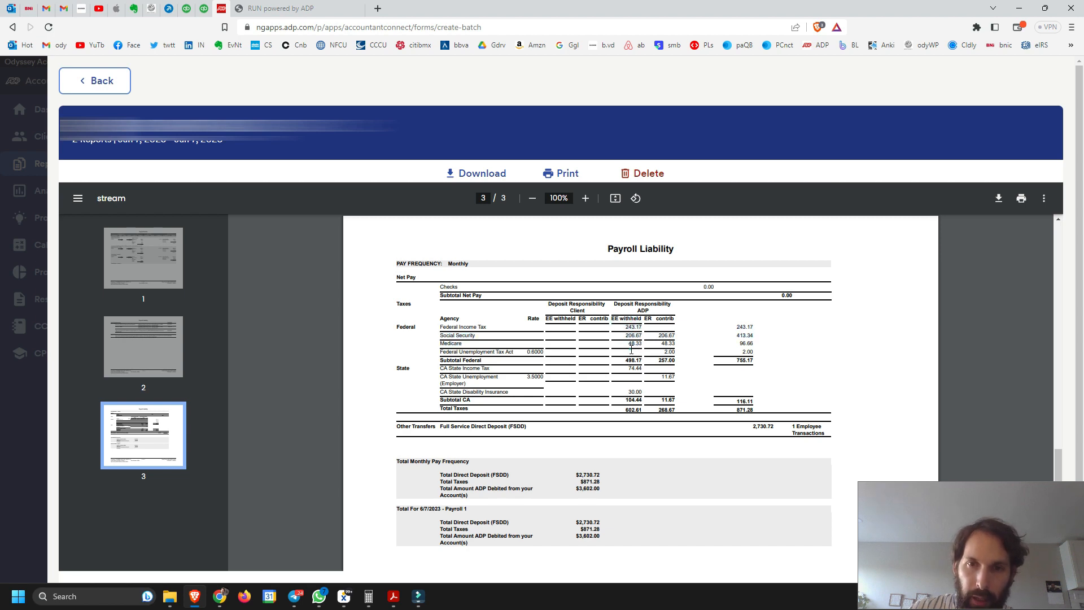
click(657, 336)
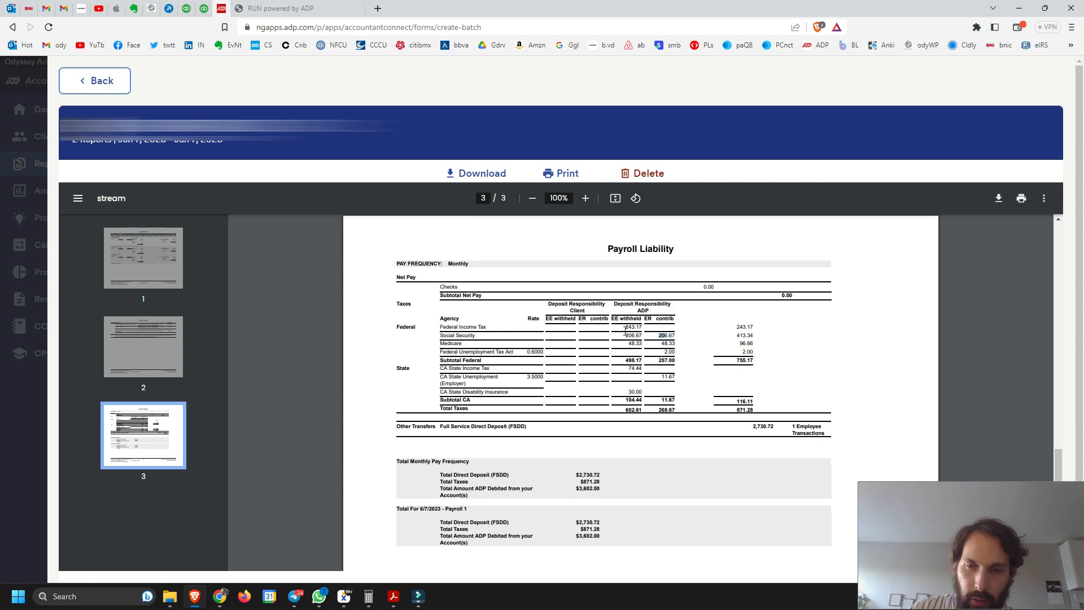
drag(662, 336, 679, 348)
click(672, 347)
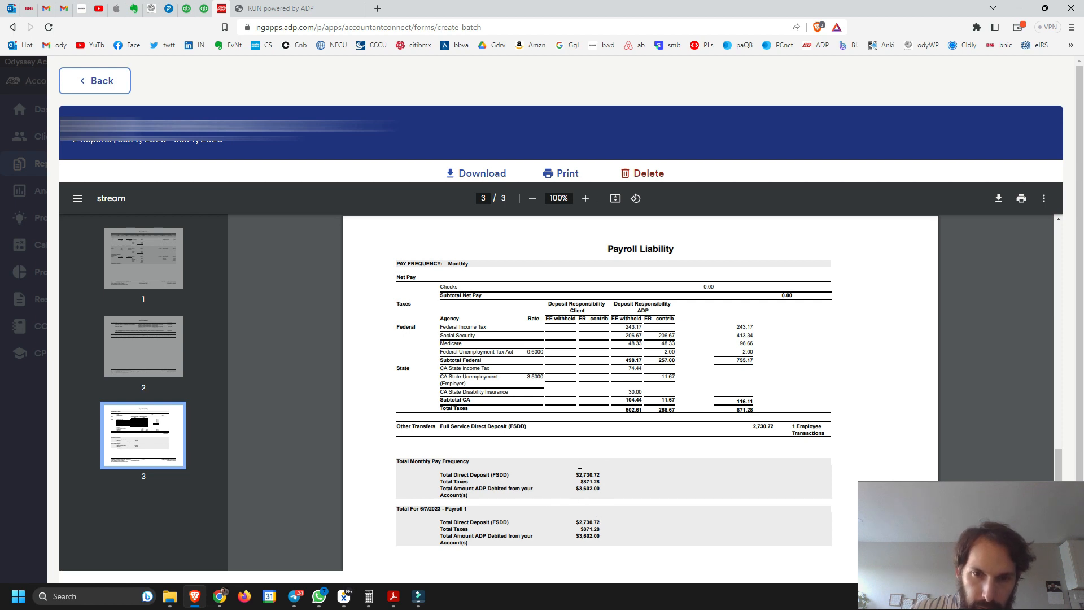
Review the direct deposit, tax and total debited amounts under Total Monthly Pay Frequency
drag(578, 473, 605, 473)
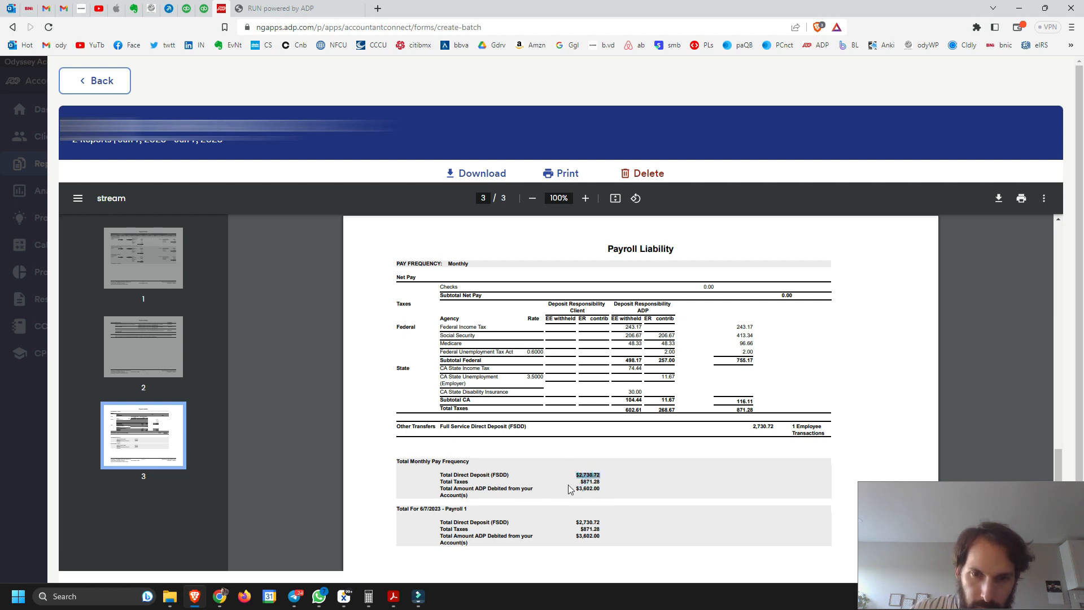
click(579, 475)
drag(577, 474, 601, 481)
click(596, 474)
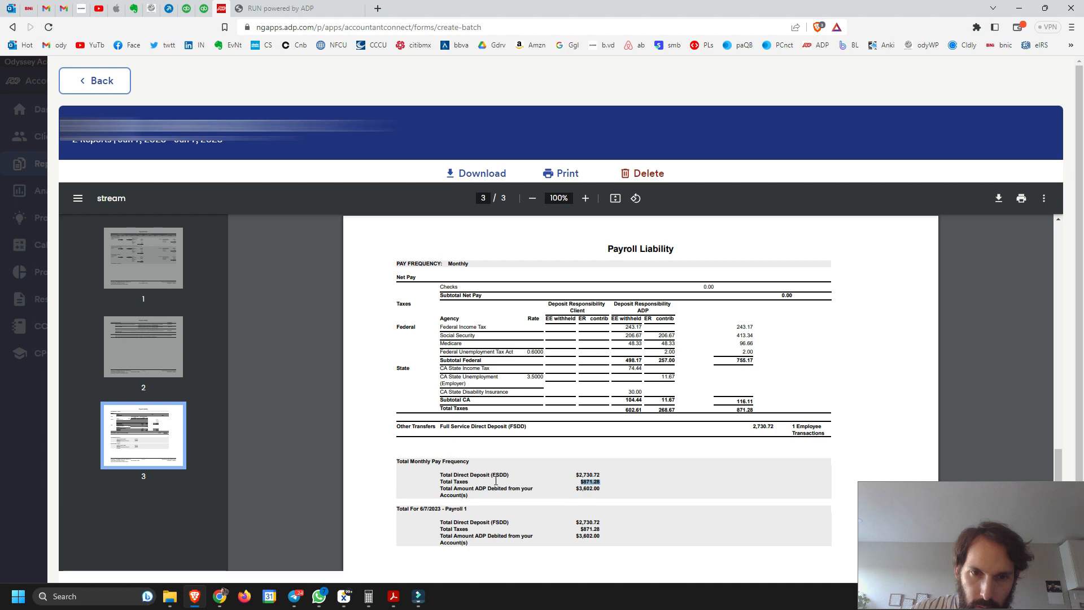
click(573, 489)
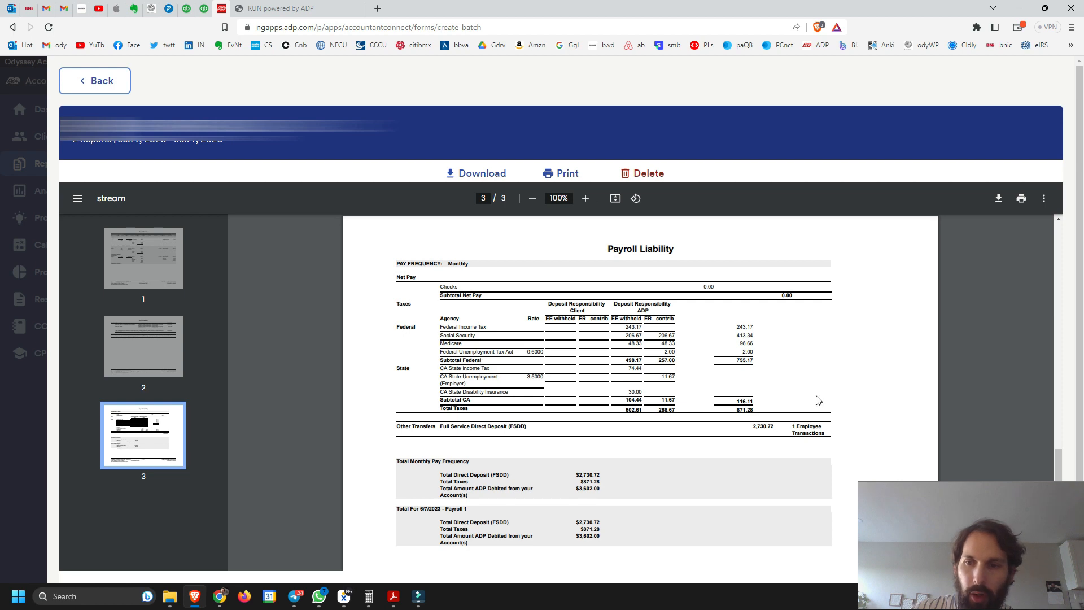
Switch to QuickBooks Online and create a new journal entry
click(204, 8)
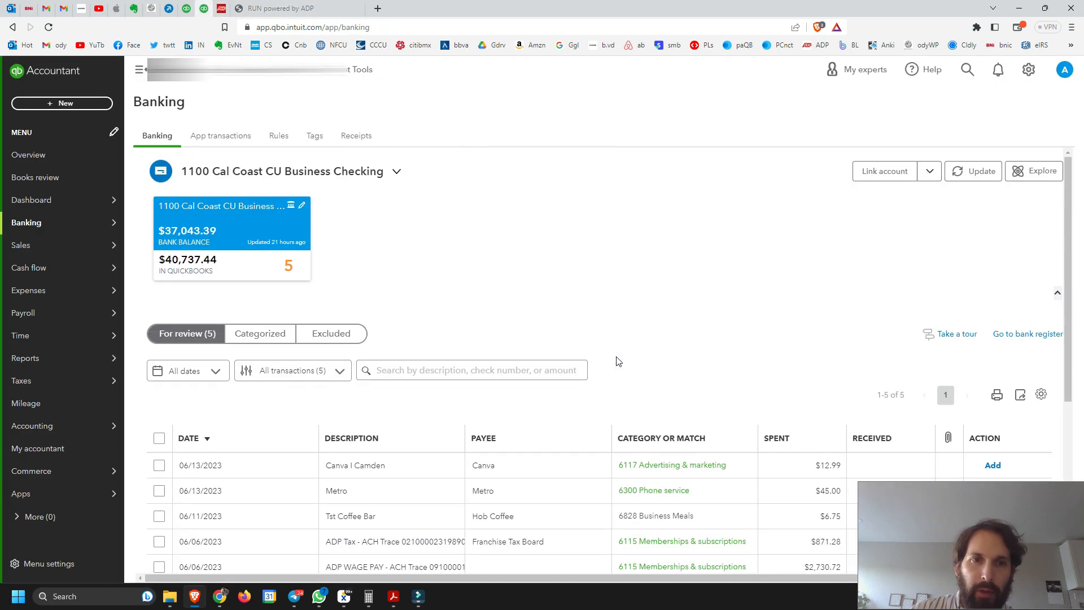
click(65, 103)
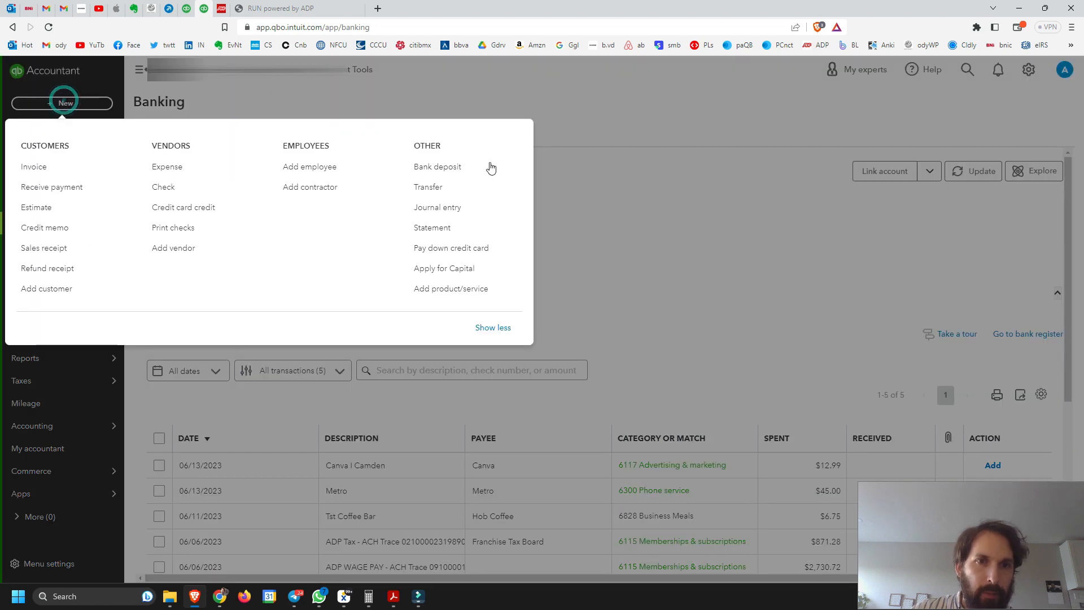
click(468, 212)
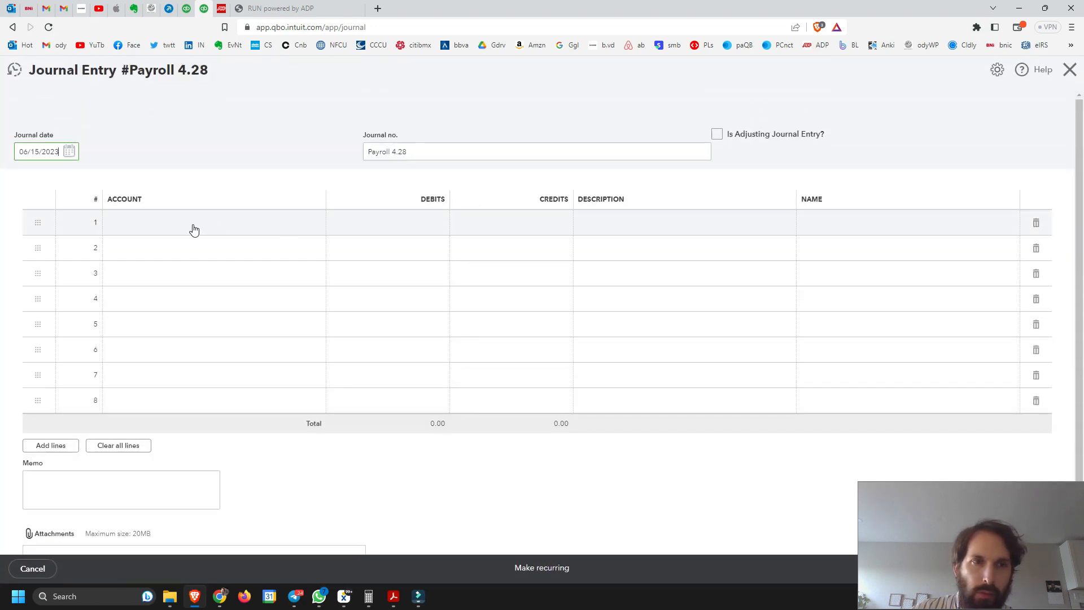
click(194, 226)
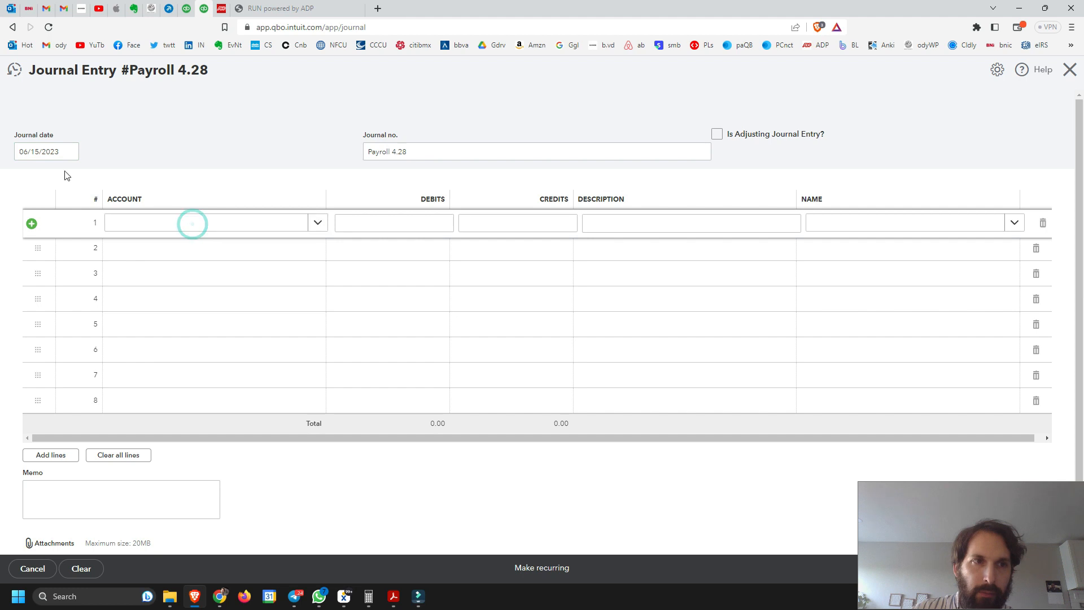
Set the journal date to 06/07/2023
click(69, 152)
click(30, 179)
click(30, 179)
click(120, 180)
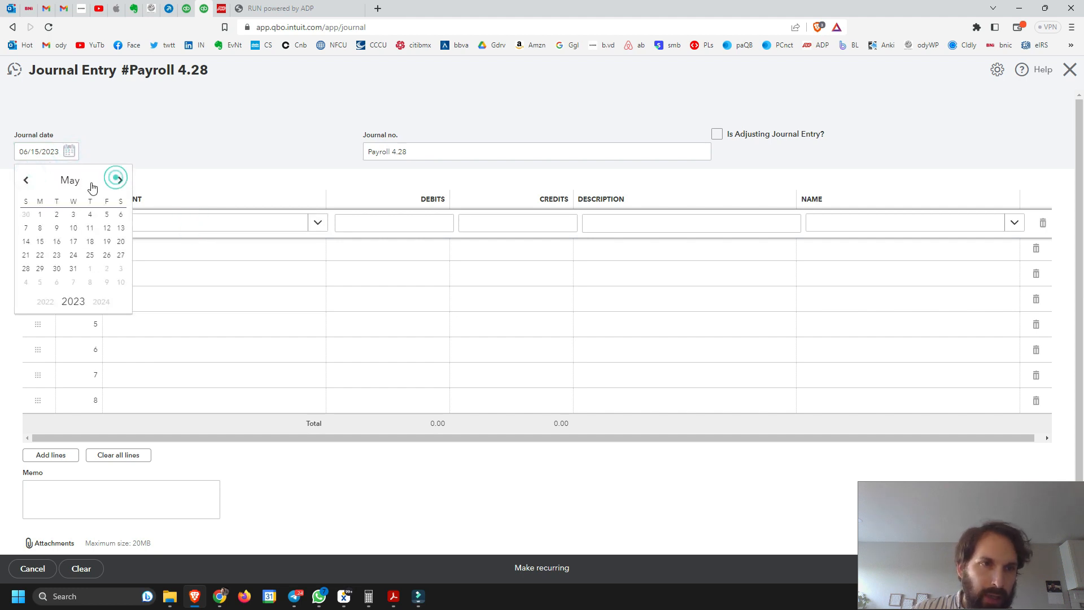
click(121, 179)
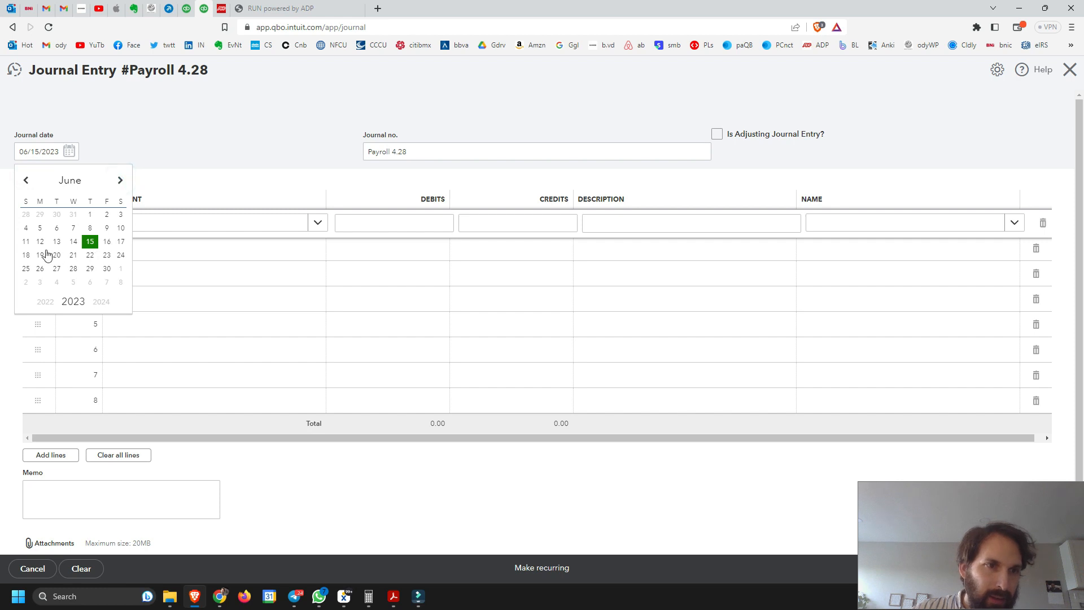
click(73, 229)
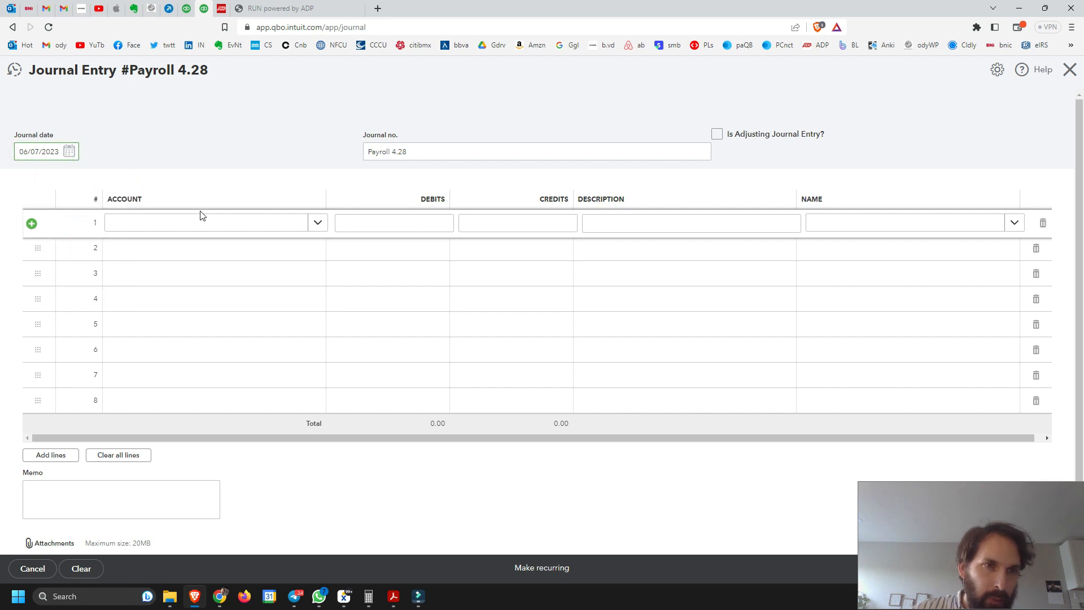
Fill the first journal line with account 6990 Wage Expense and a debit of 3,333.33
click(187, 222)
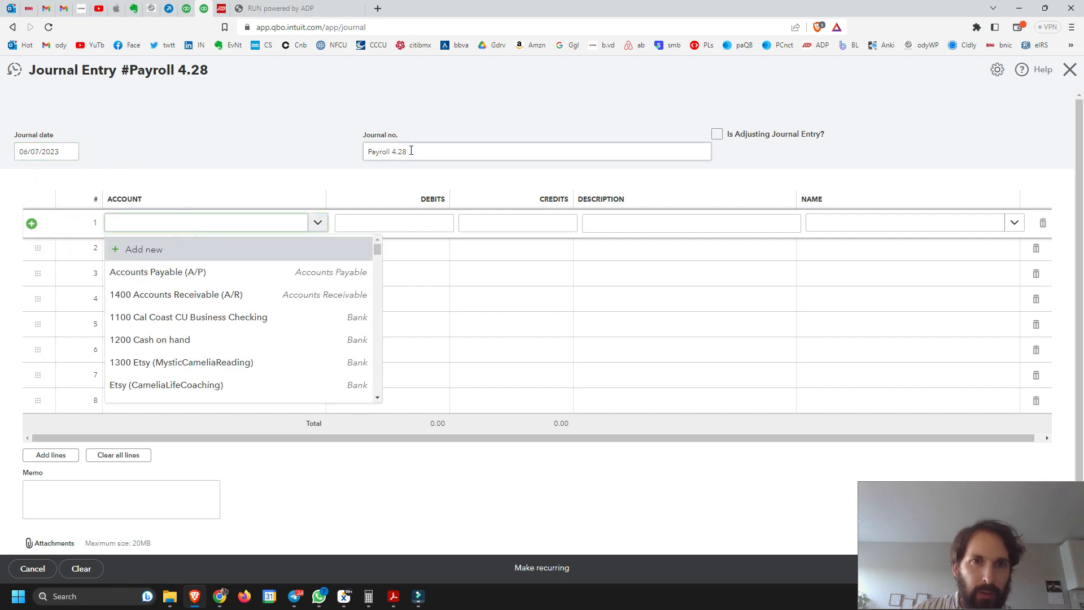
click(254, 130)
click(228, 222)
click(209, 225)
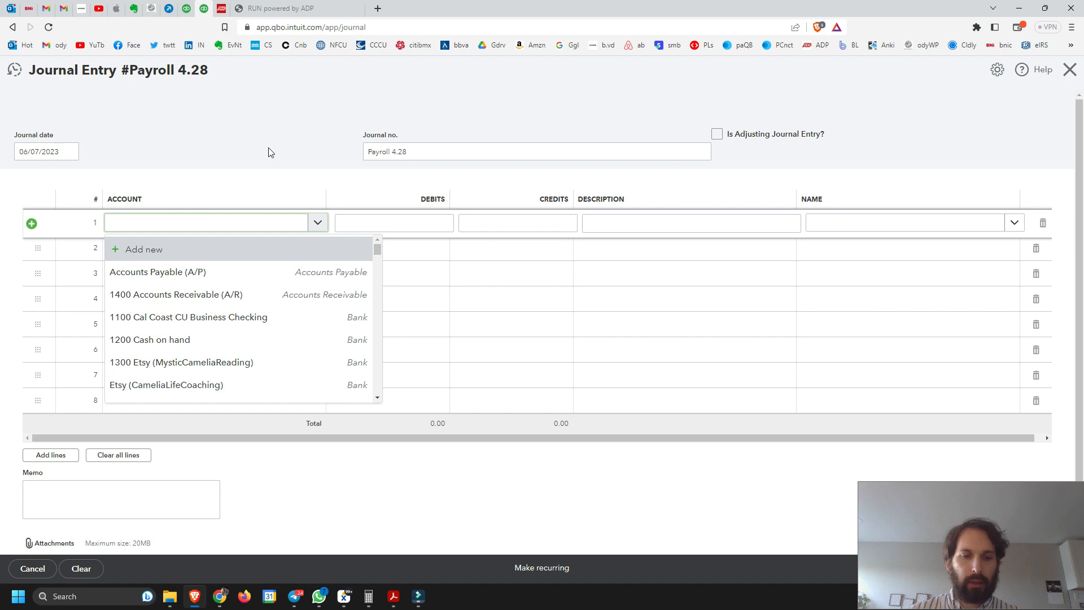
text(Net)
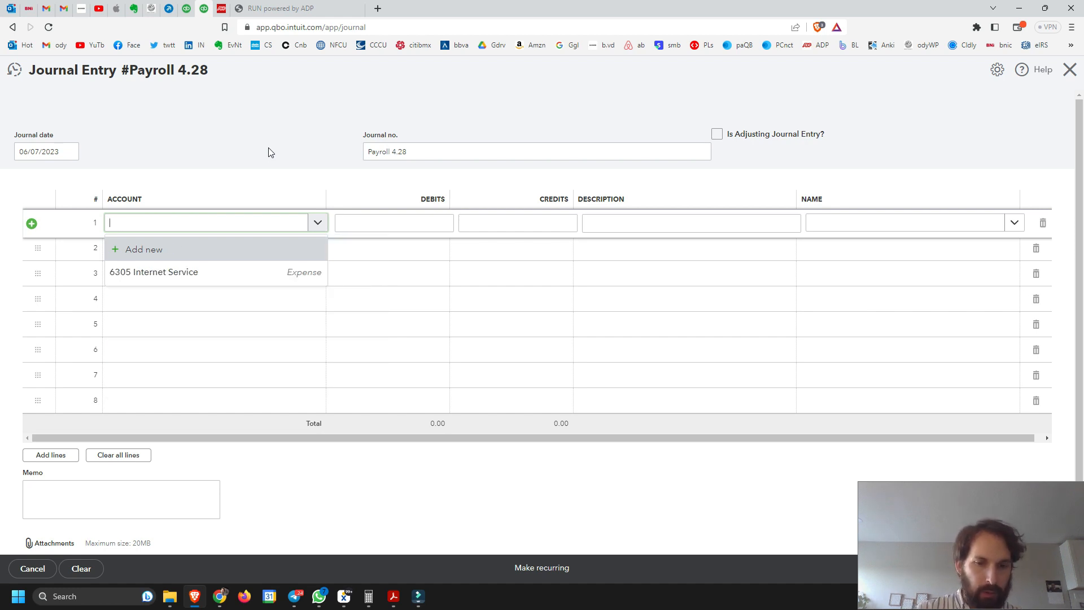
text(Pay)
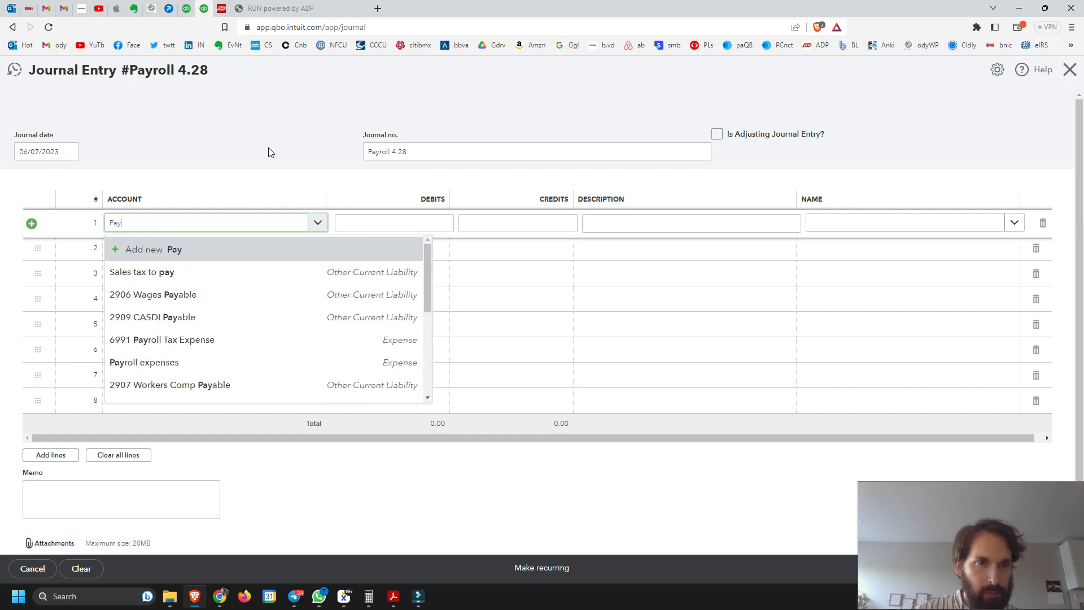
click(174, 273)
click(400, 227)
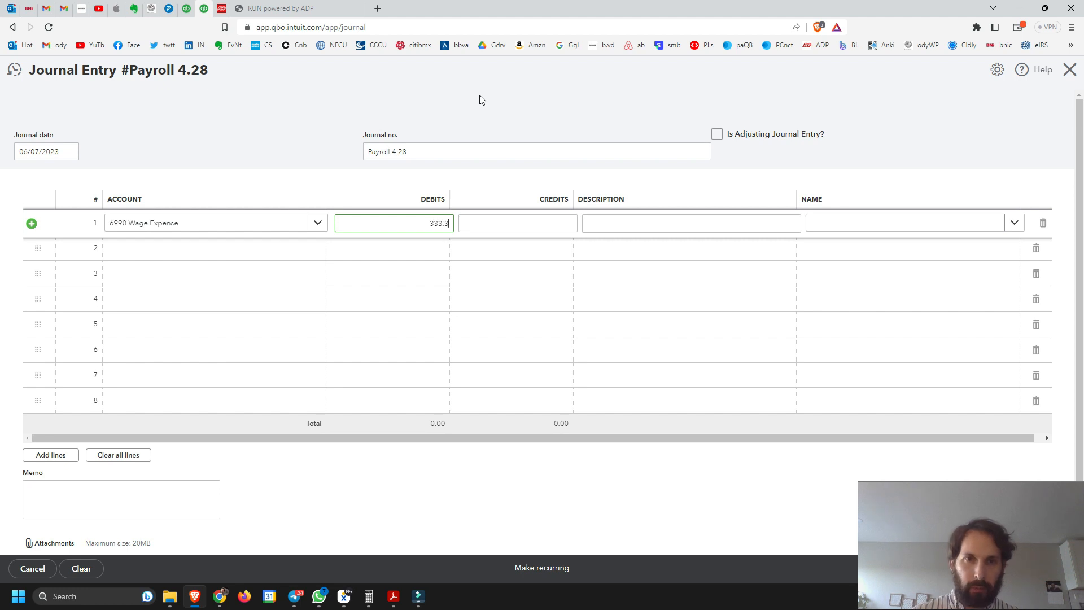
text(3333.33)
Assign account 2904 Federal Taxes Payable to the second journal line and clear its automatically filled credit amount
click(151, 259)
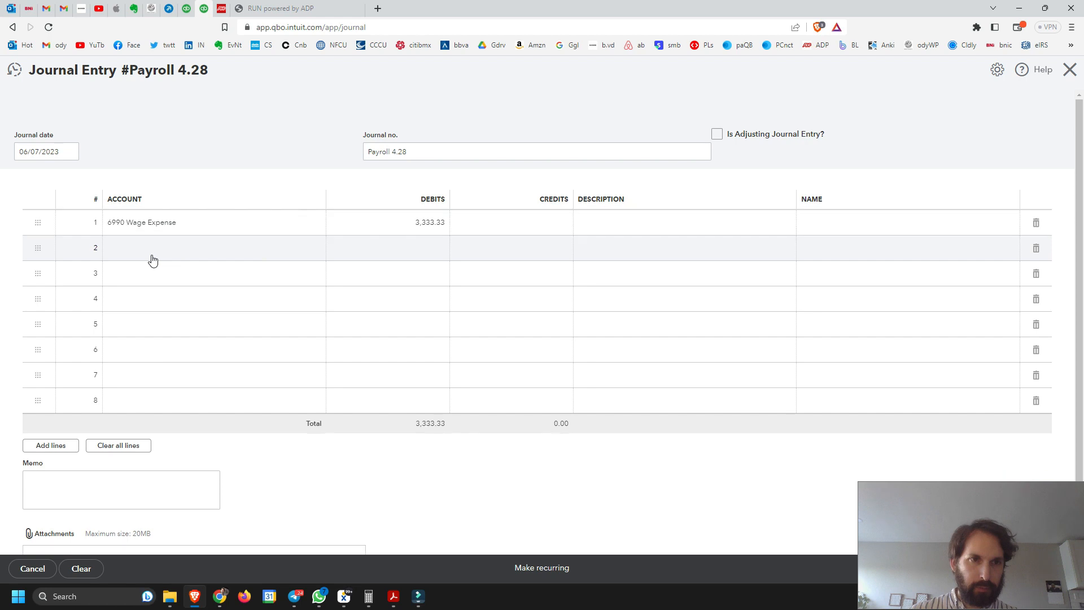
click(152, 251)
text(Federal)
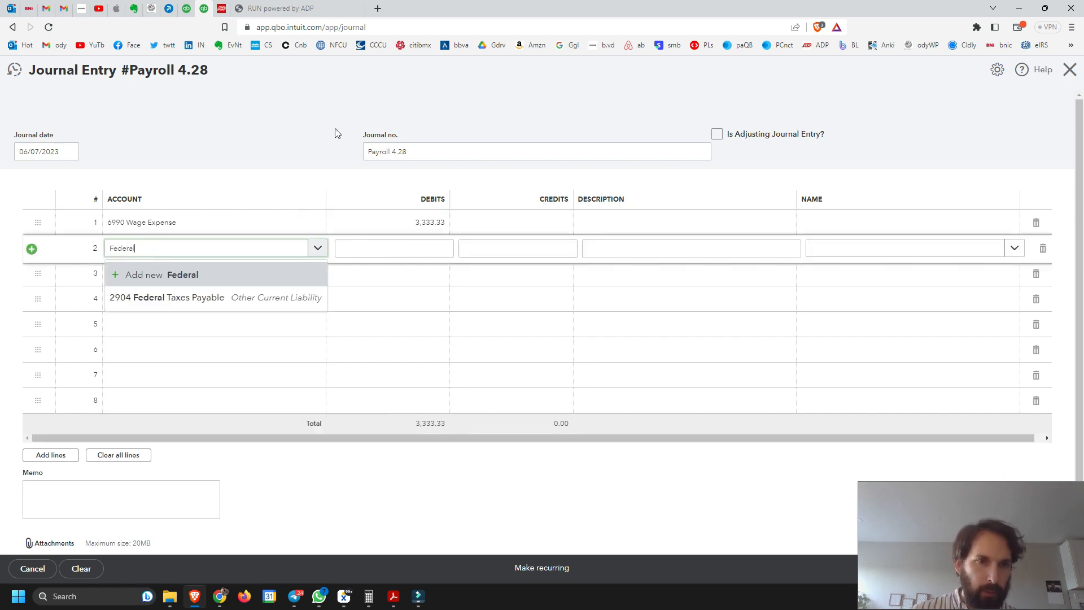
click(148, 300)
click(563, 250)
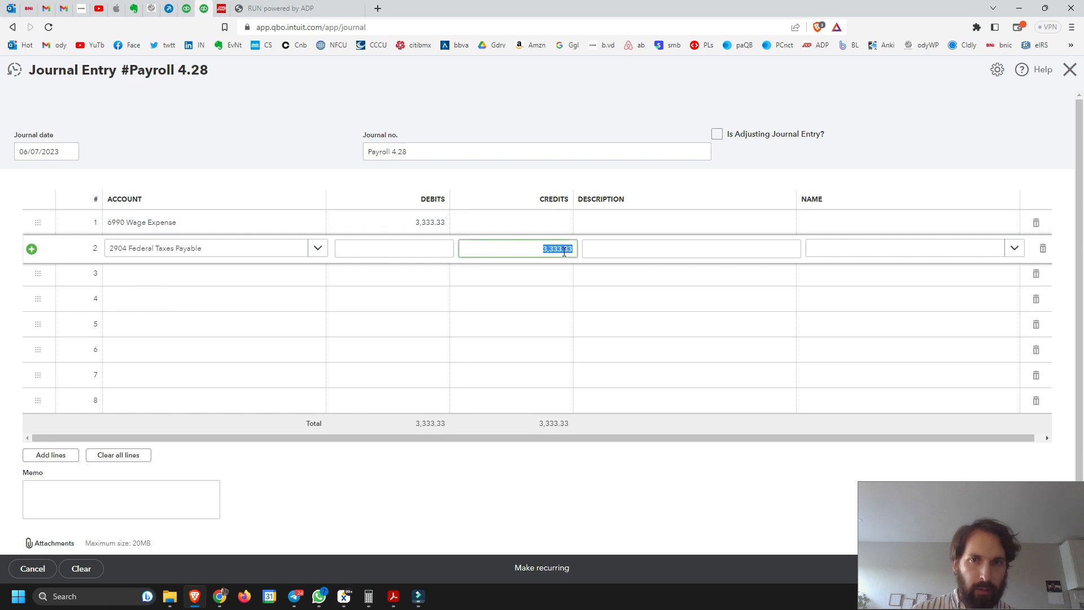
key(BackSpace)
click(308, 113)
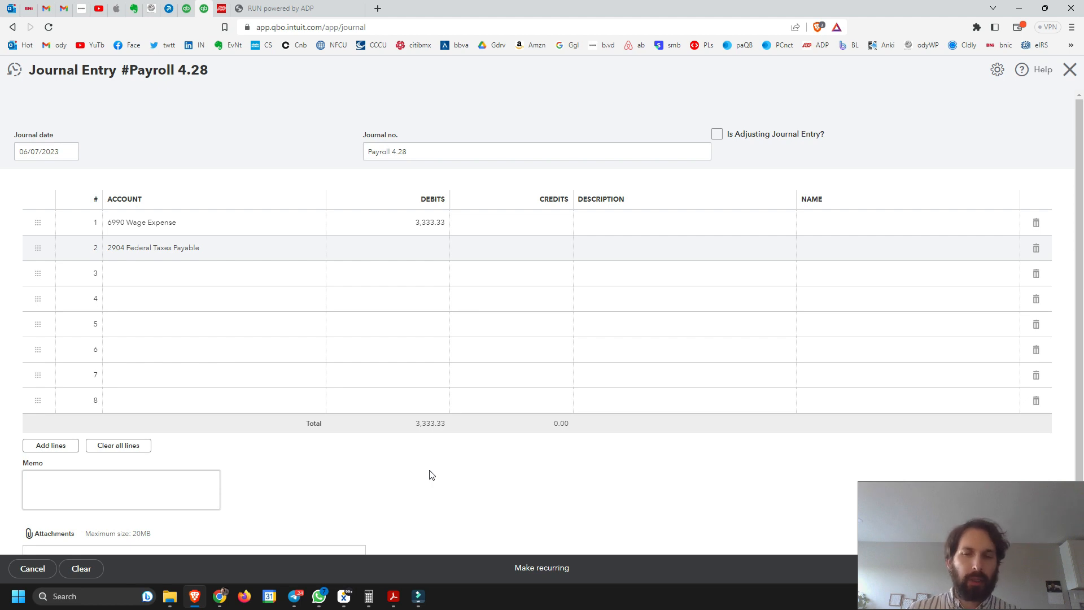
Switch to the ADP Payroll Liability report and bring up the cleared calculator beside its tax breakdown
click(517, 249)
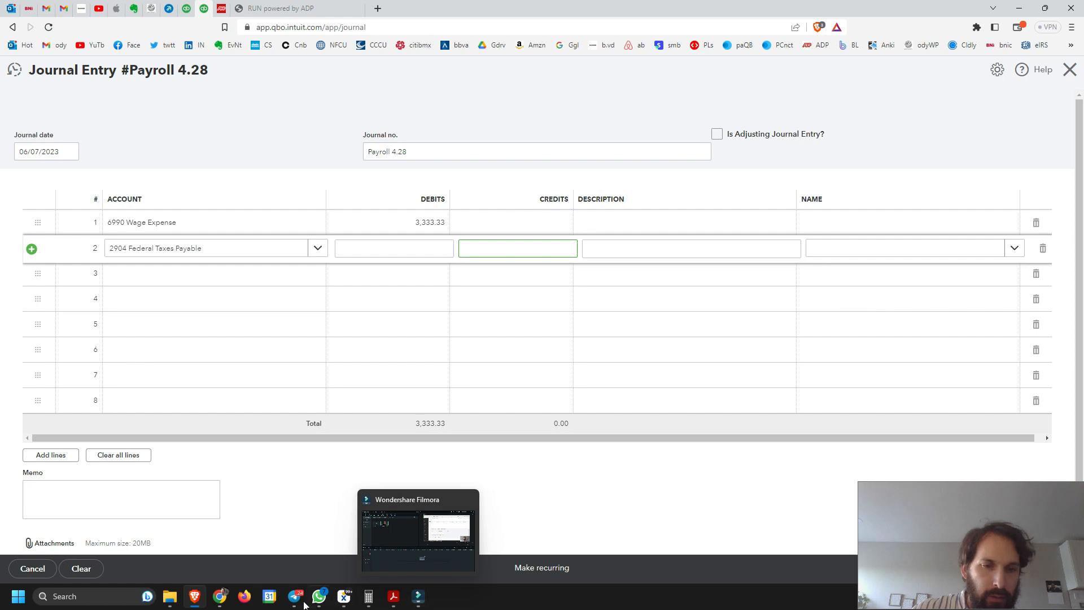
mouse_move(203, 604)
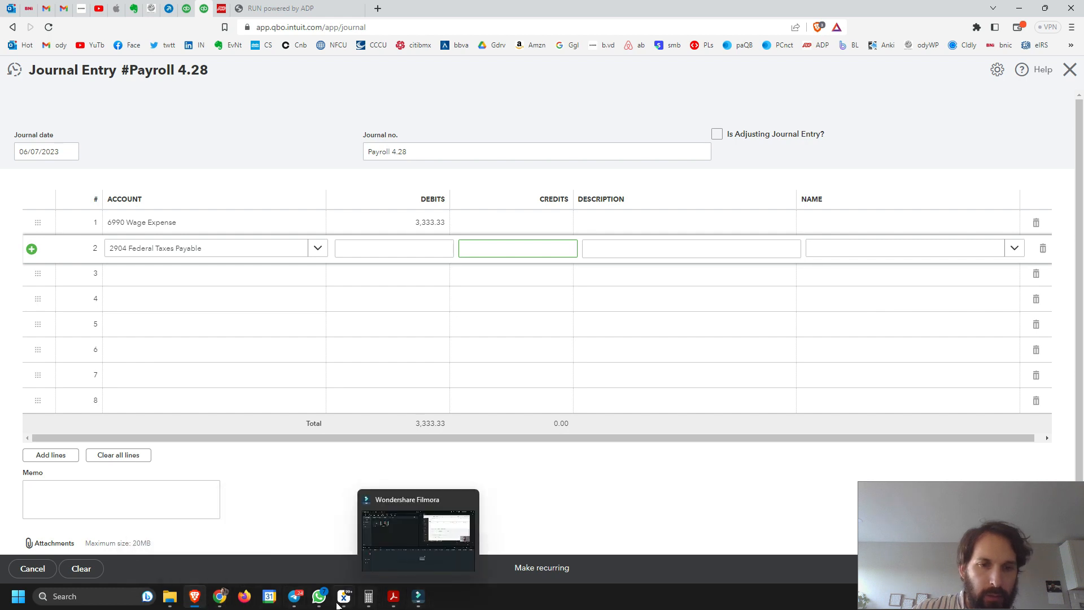
click(223, 9)
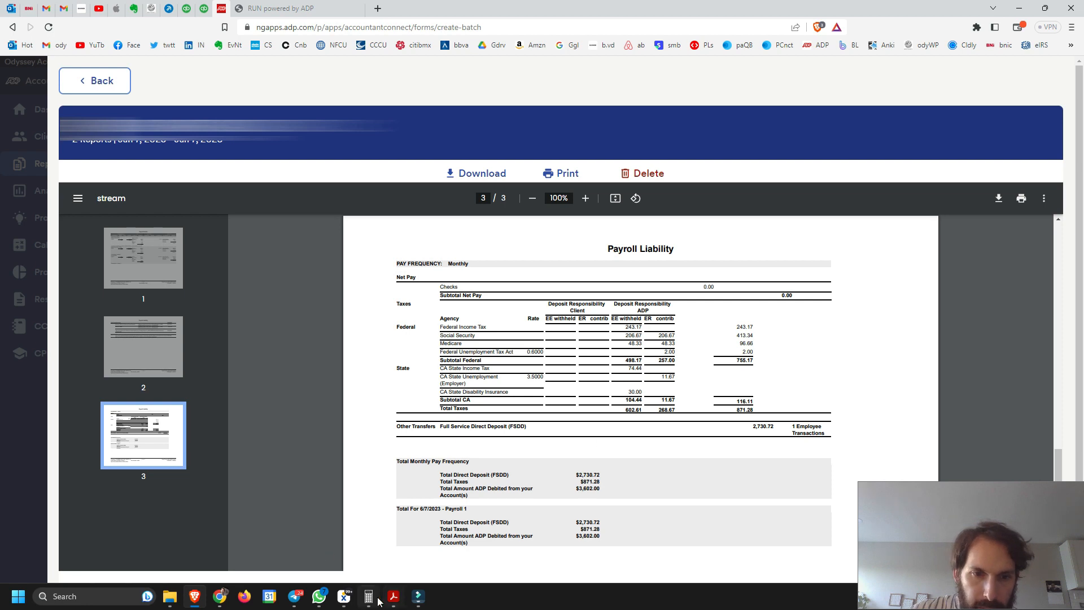
mouse_move(373, 598)
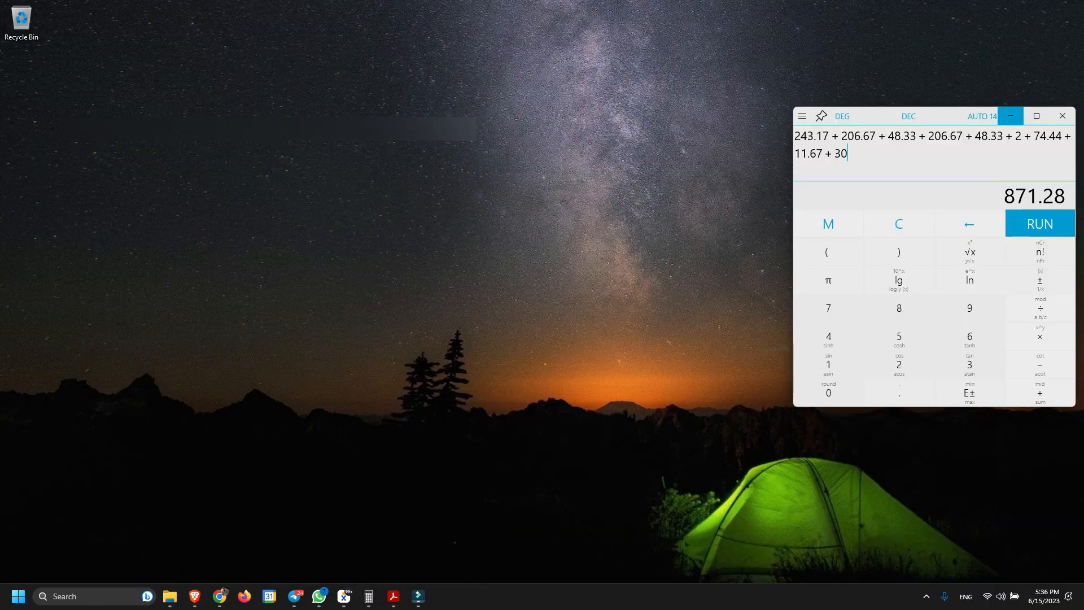
click(455, 542)
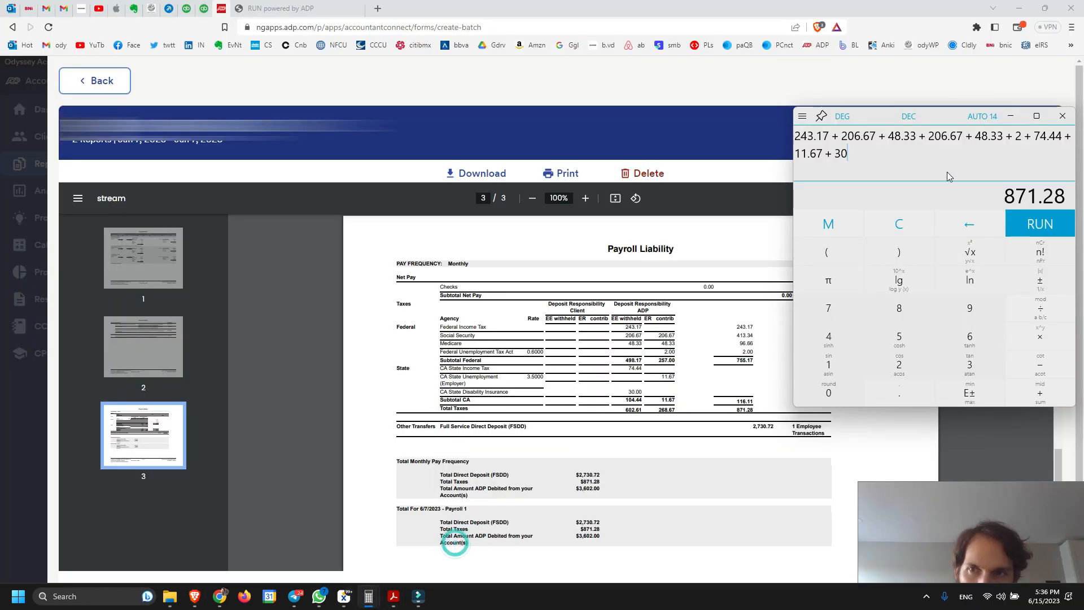
click(899, 223)
drag(945, 110, 247, 223)
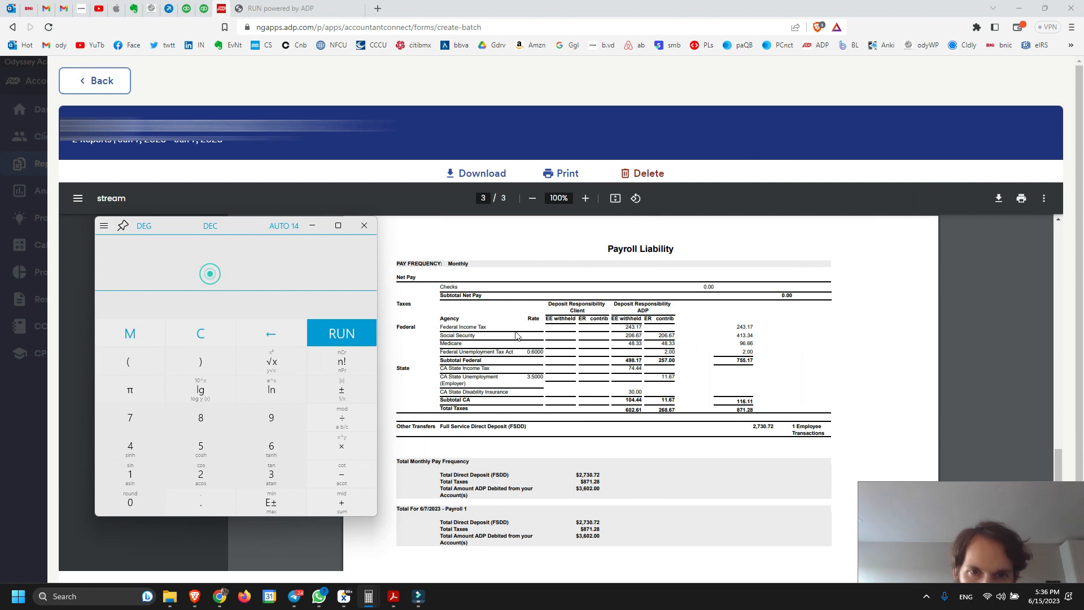
Add up the employee and employer federal taxes in the calculator as 243.17 + 206.67 + 48.33 + 206.67 + 48.33 + 2
text(243.17)
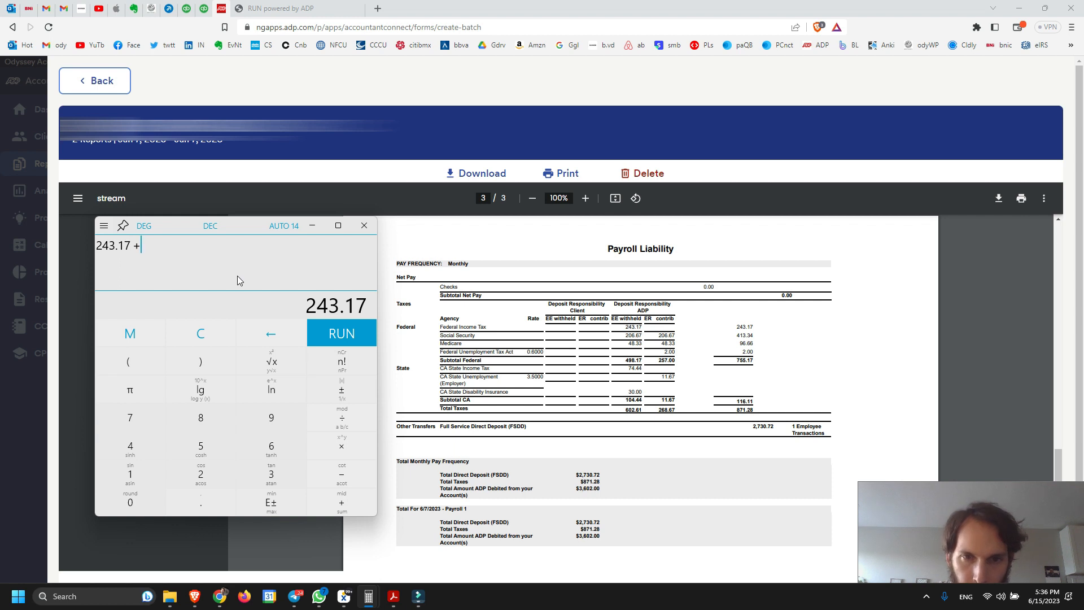
text(+ 20)
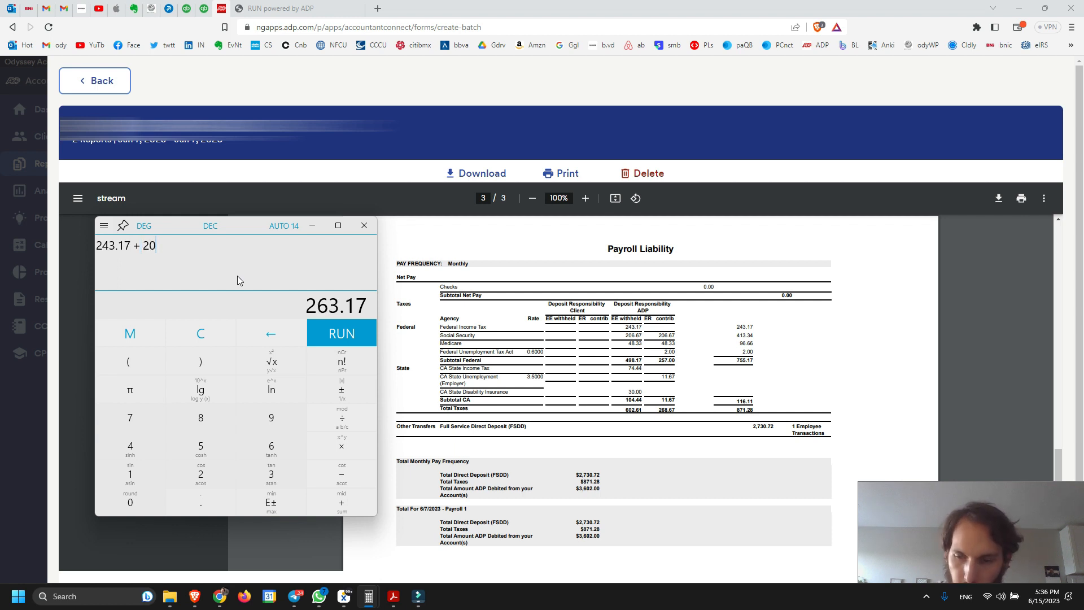
text(6.6)
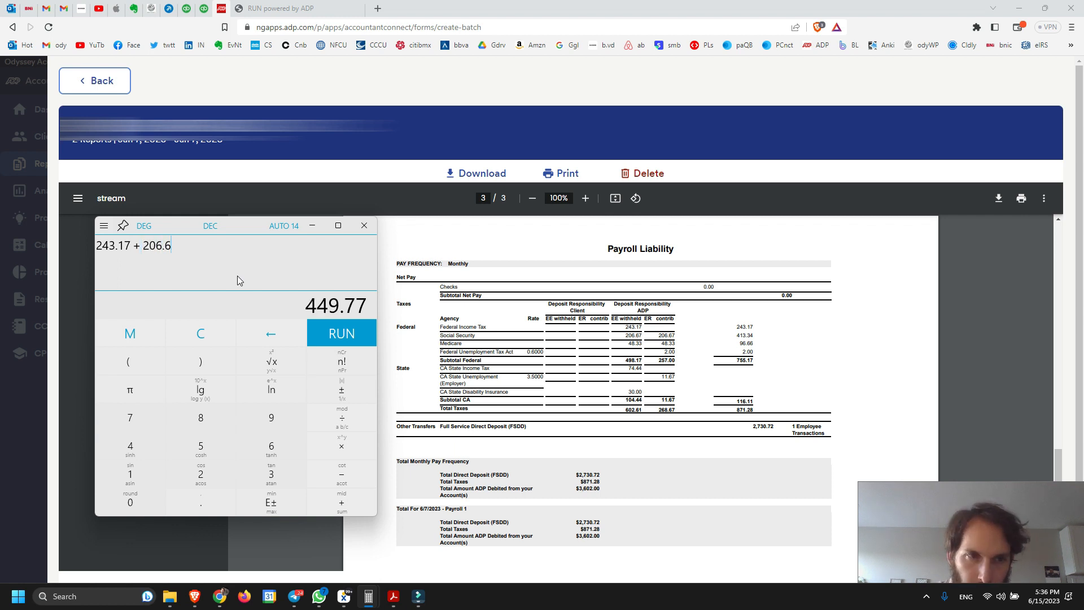
text(7 + 48)
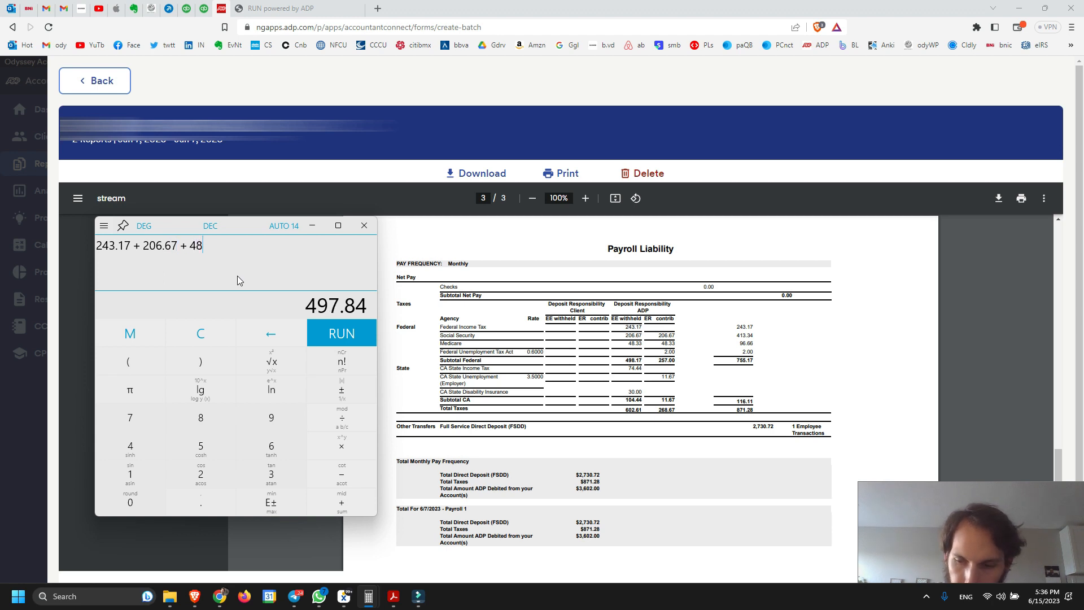
text(.33 )
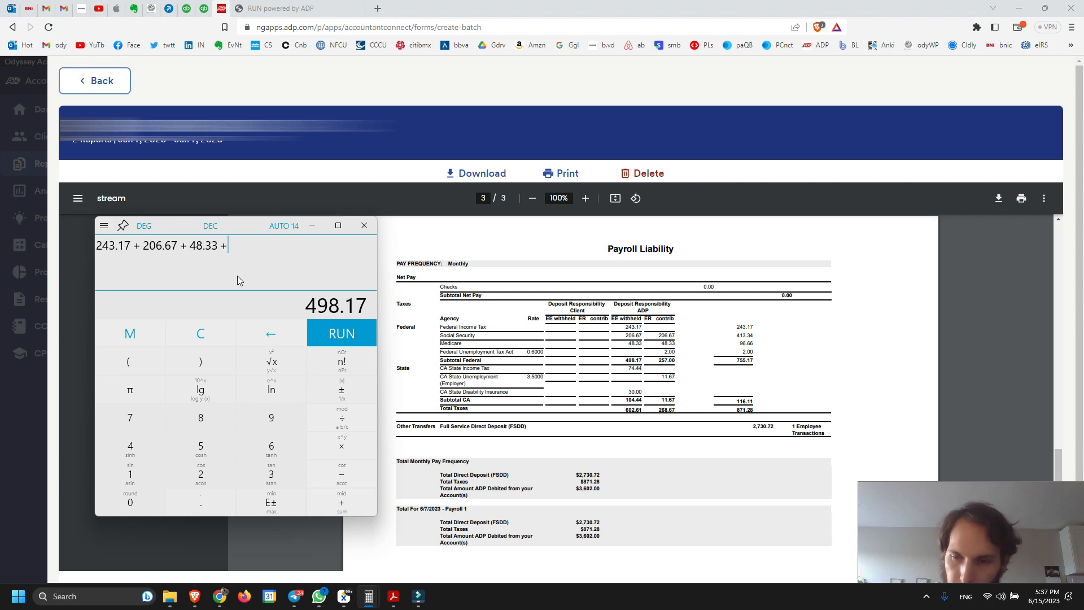
text(+ 206.67 )
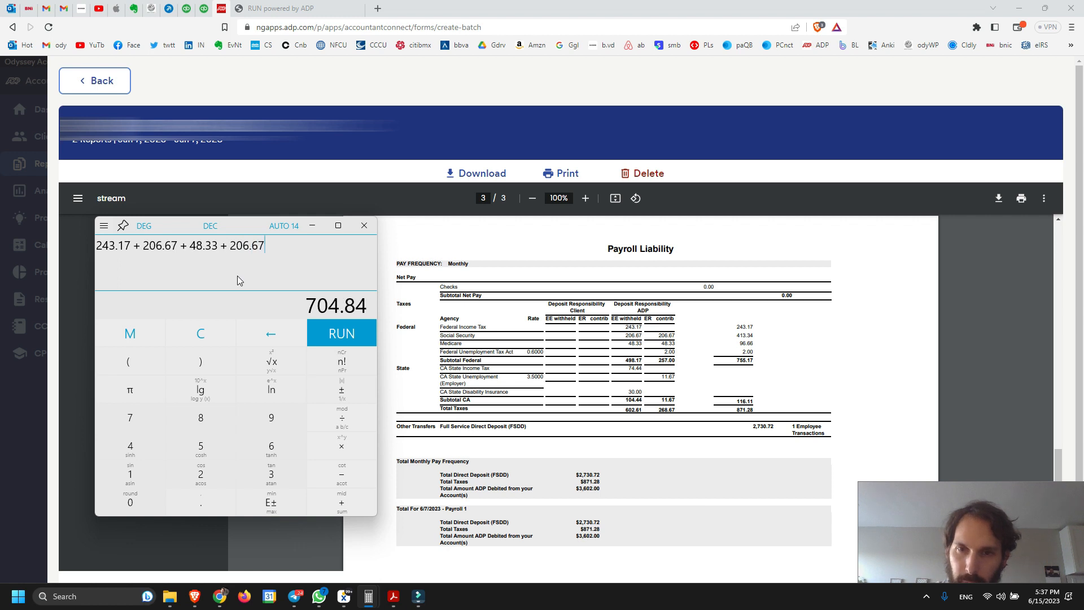
text(+ 48.)
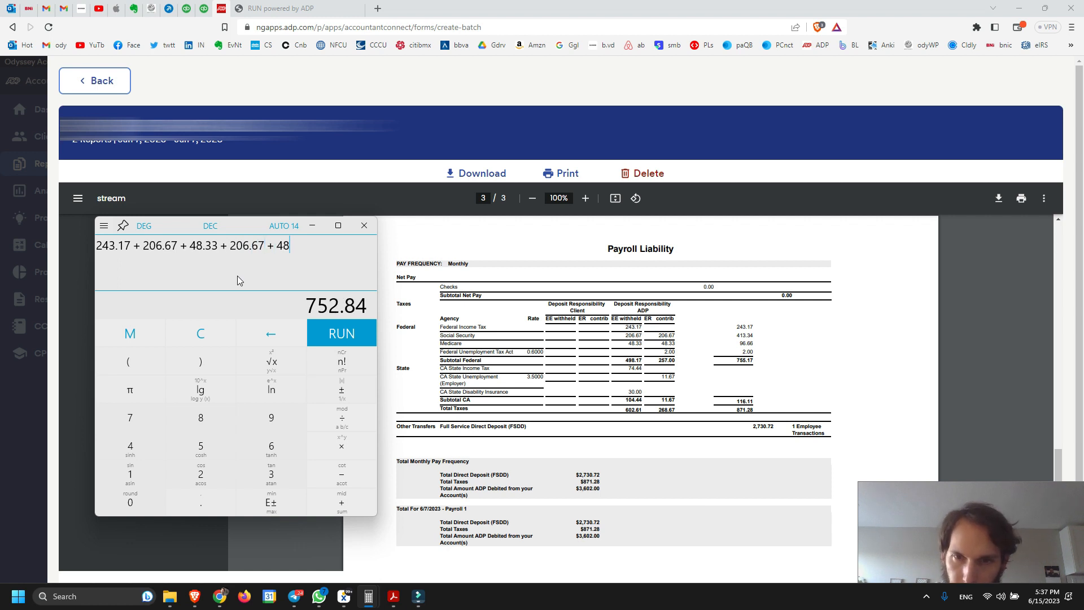
text(33 + 2)
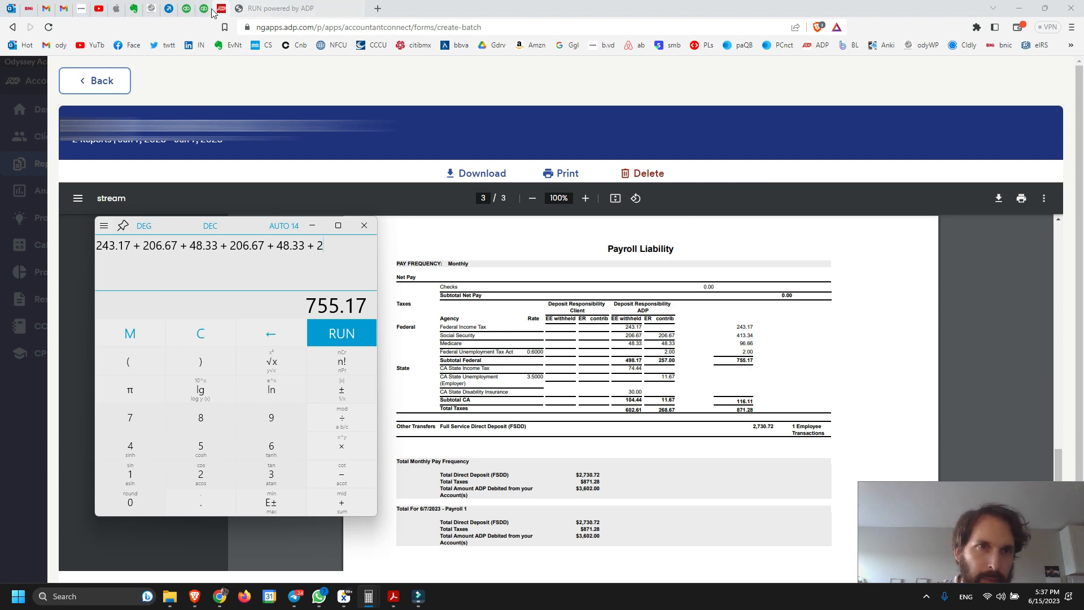
Return to the QuickBooks journal entry and set the Federal Taxes Payable credit to 755.17, using the calculator's total
click(186, 10)
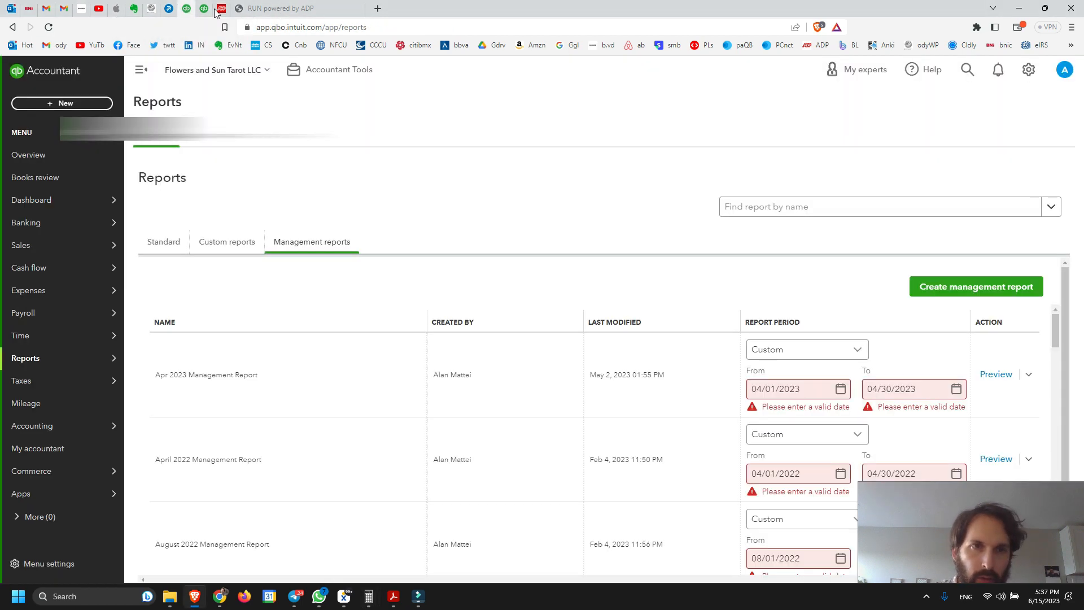
click(213, 10)
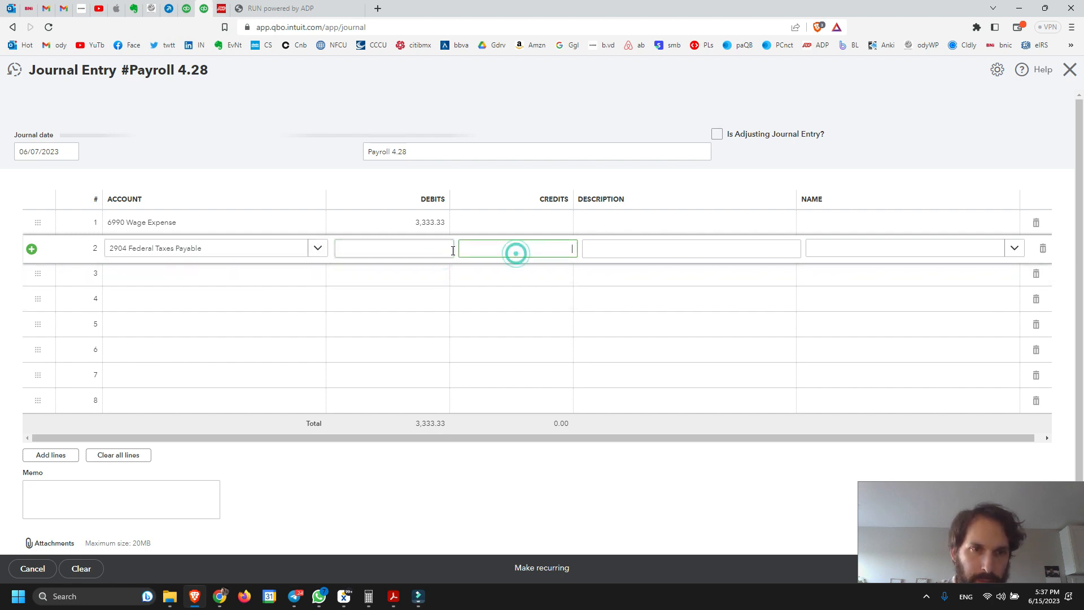
mouse_move(368, 596)
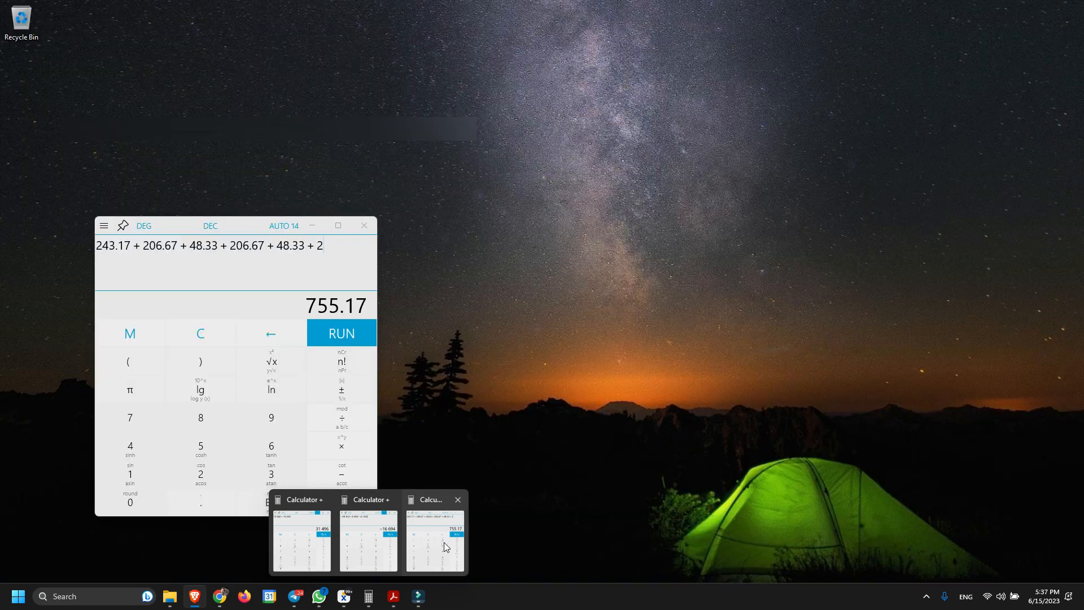
click(443, 542)
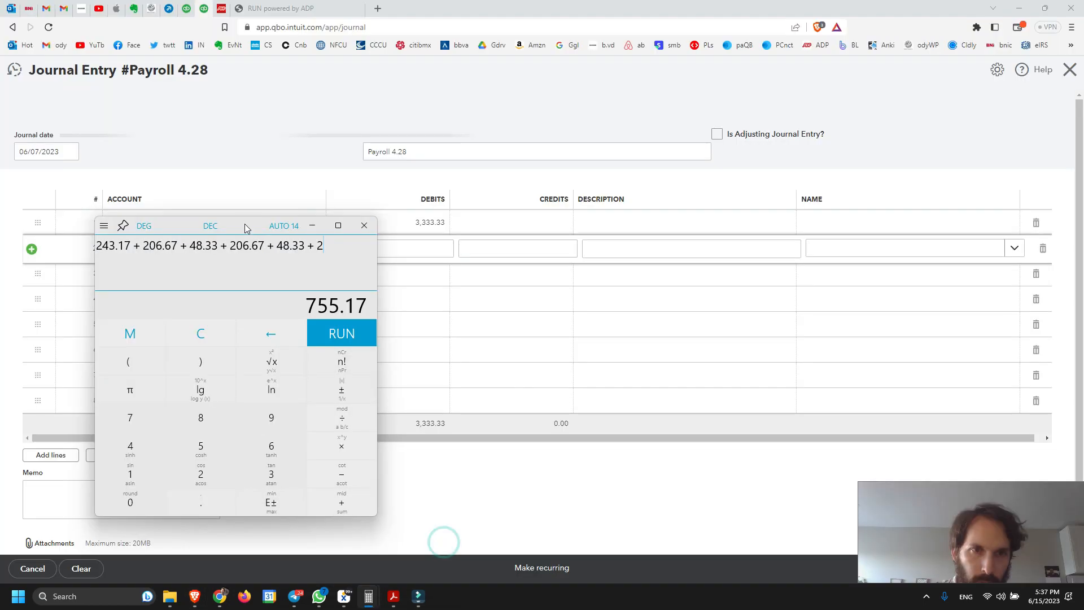
drag(244, 224, 874, 111)
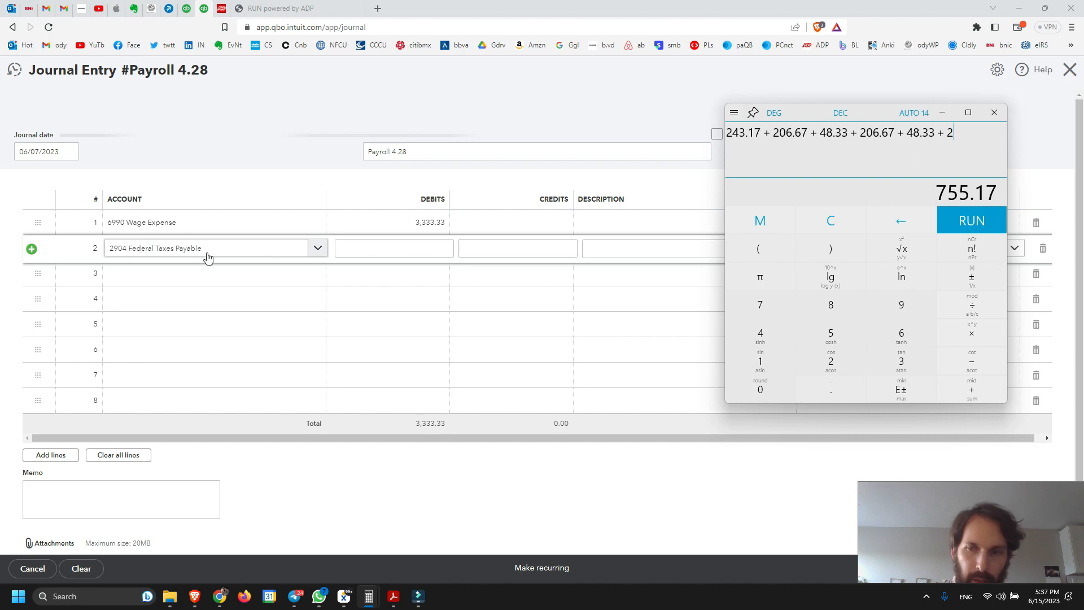
click(502, 253)
text(755.17)
mouse_move(368, 596)
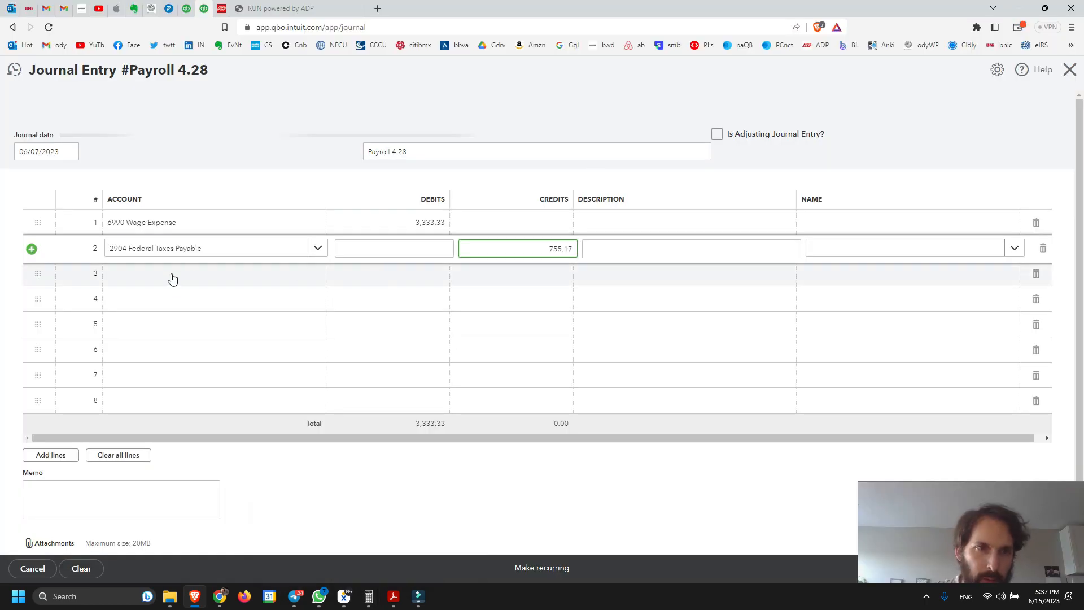
Switch to the ADP Payroll Liability report and enter the CA State Income Tax amount, 74.44, in the cleared calculator
key(ctrl+Tab)
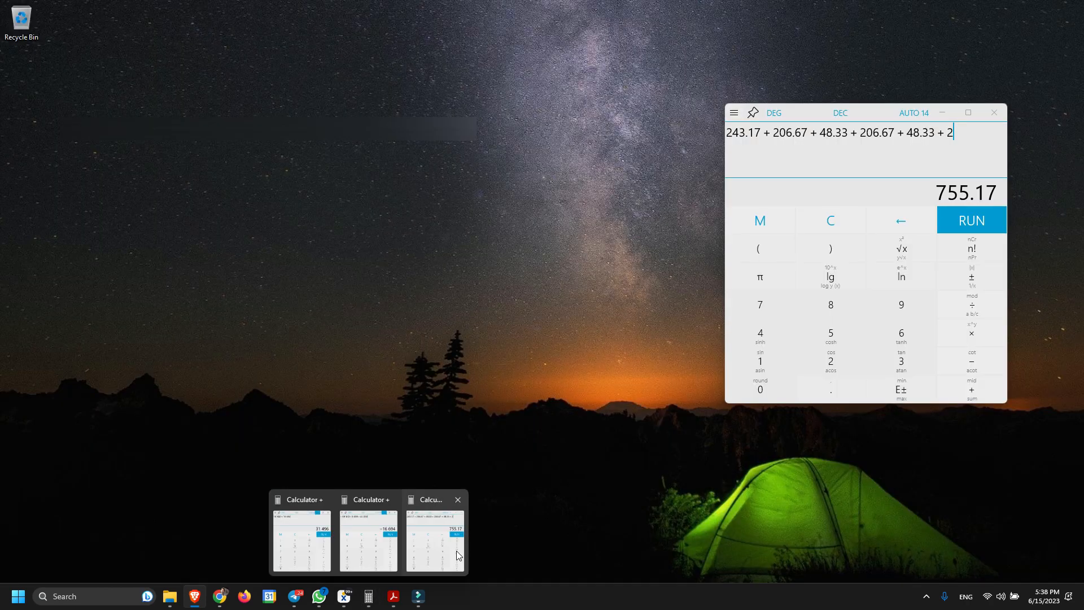
click(456, 551)
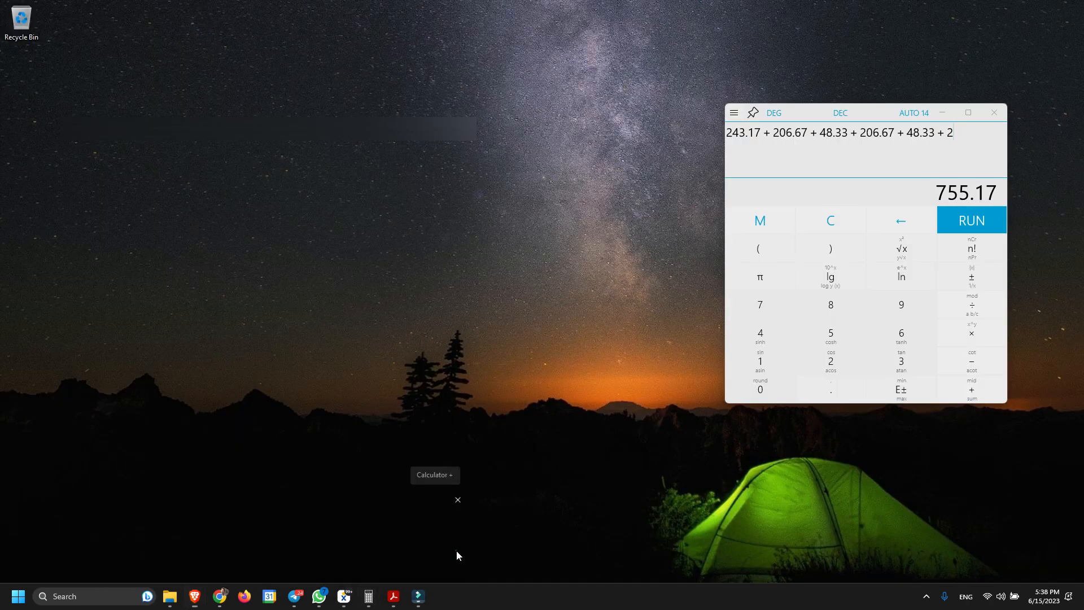
click(834, 219)
drag(872, 114, 905, 111)
text(74)
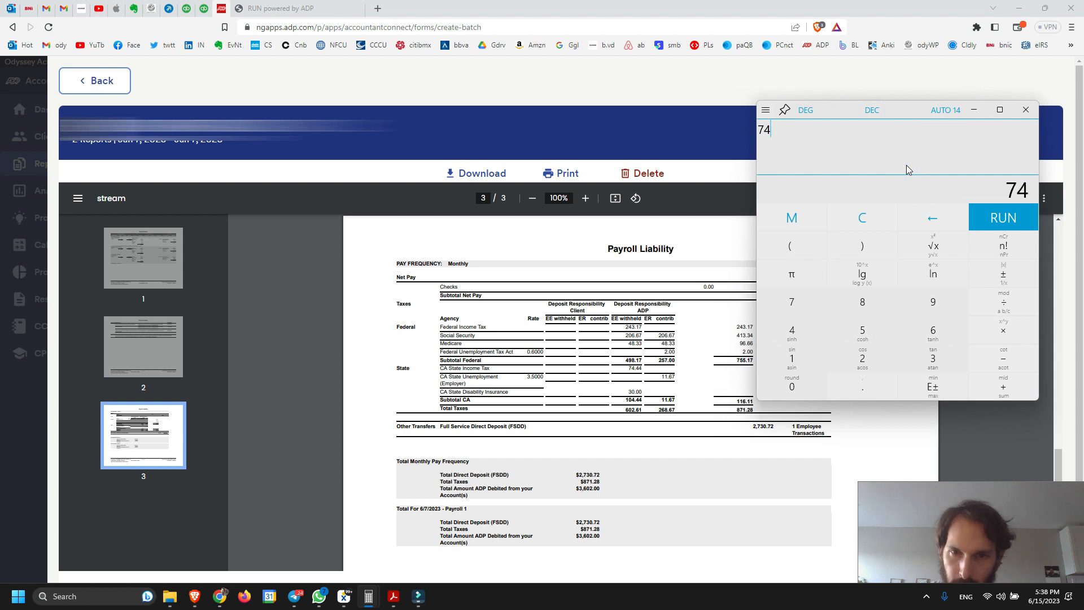
text(.44)
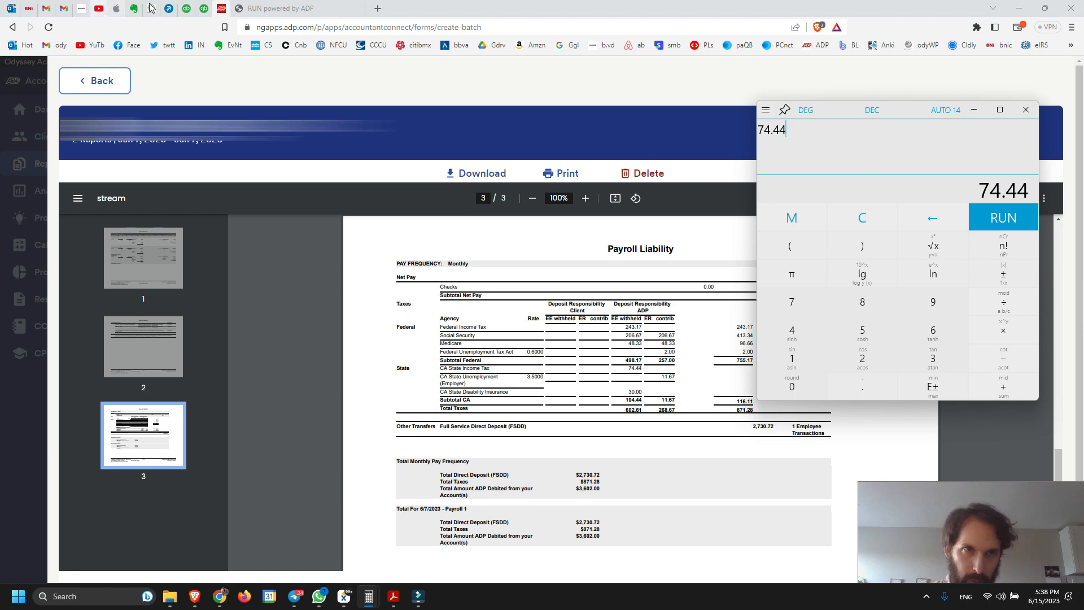
Return to the QuickBooks journal entry and credit 74.44 to account 2905 State Income Taxes Payable on the third line
click(204, 10)
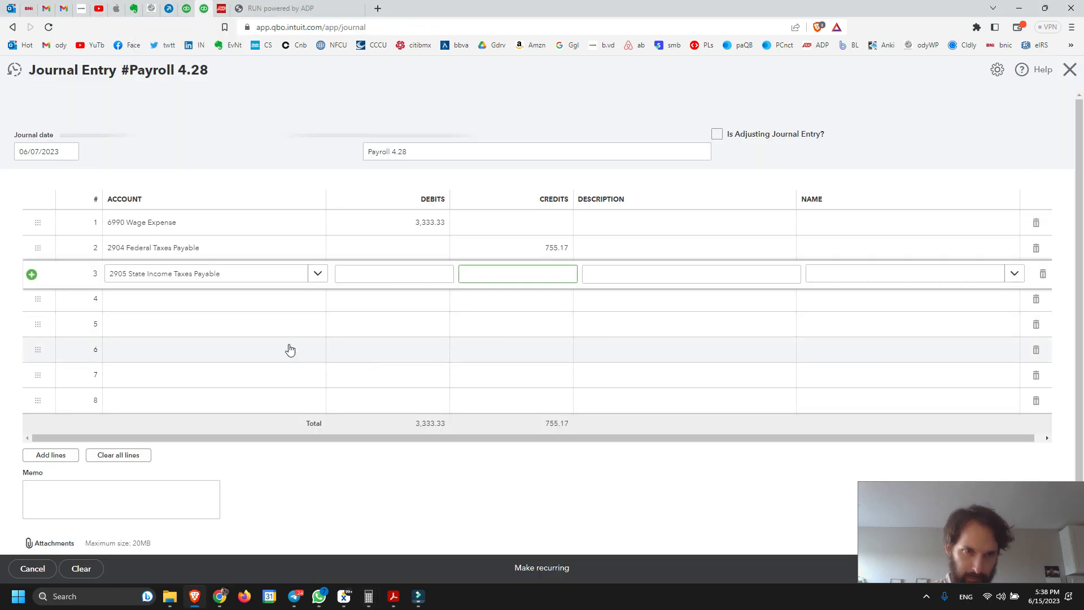
click(564, 279)
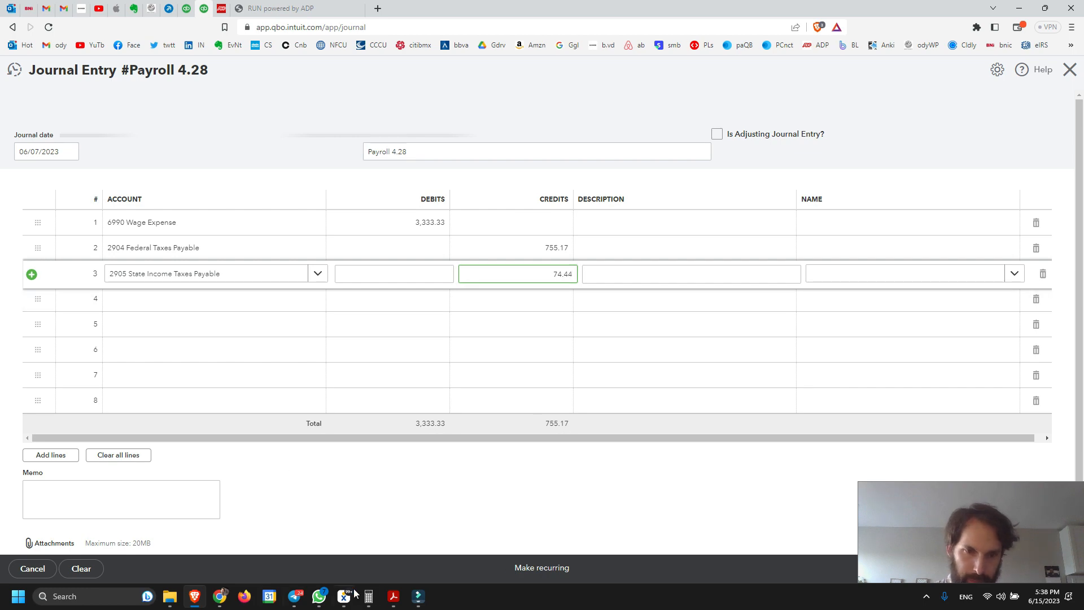
mouse_move(369, 596)
mouse_move(448, 555)
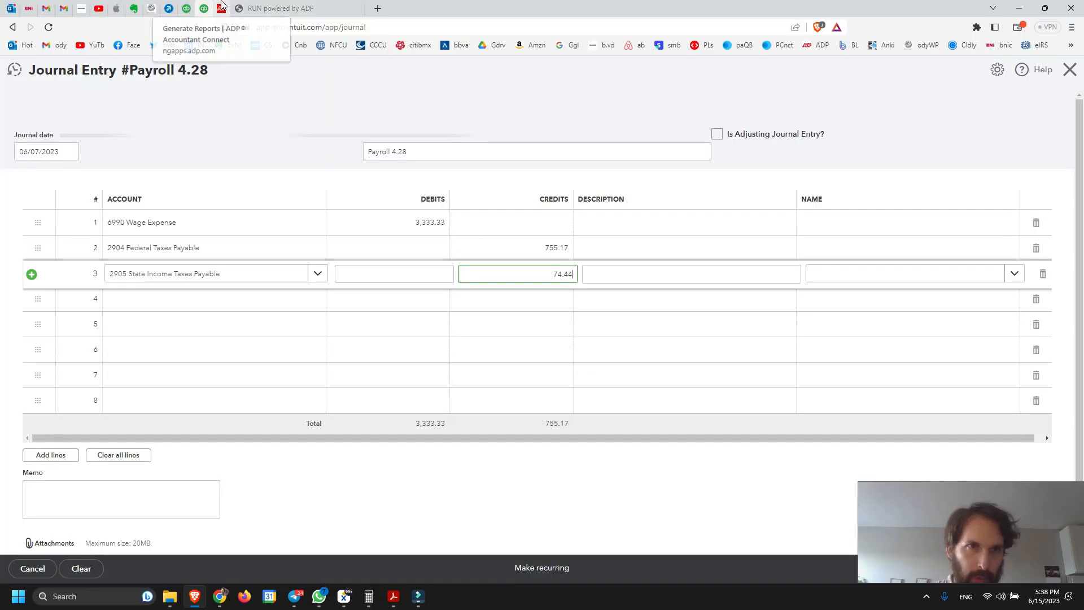
Check the state unemployment tax in the ADP report and credit 11.67 to 2908 State Unemployment Payable on the fourth journal line
click(221, 5)
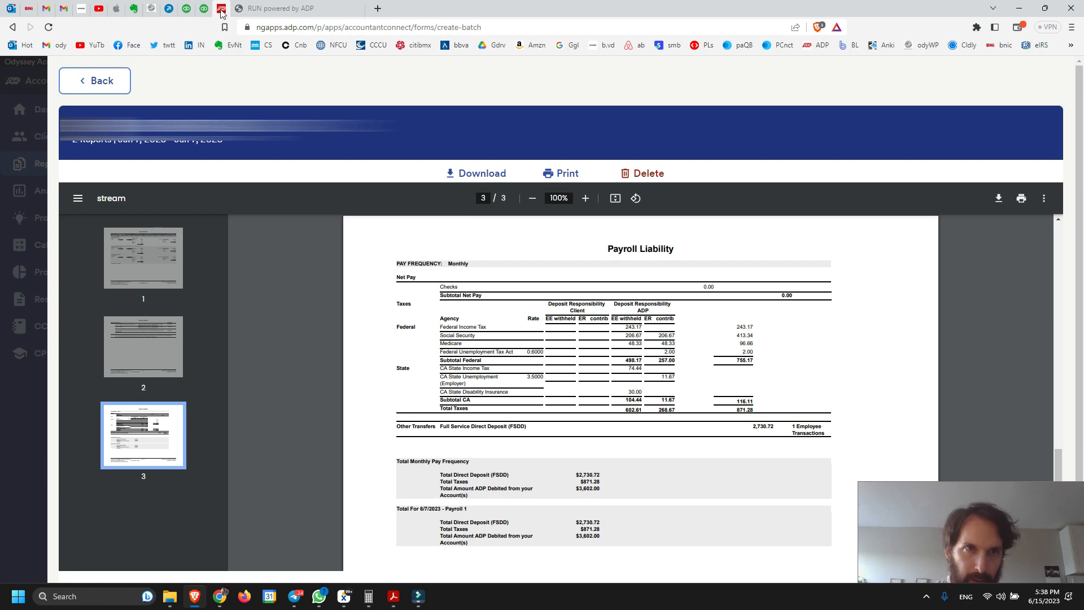
click(203, 8)
click(164, 302)
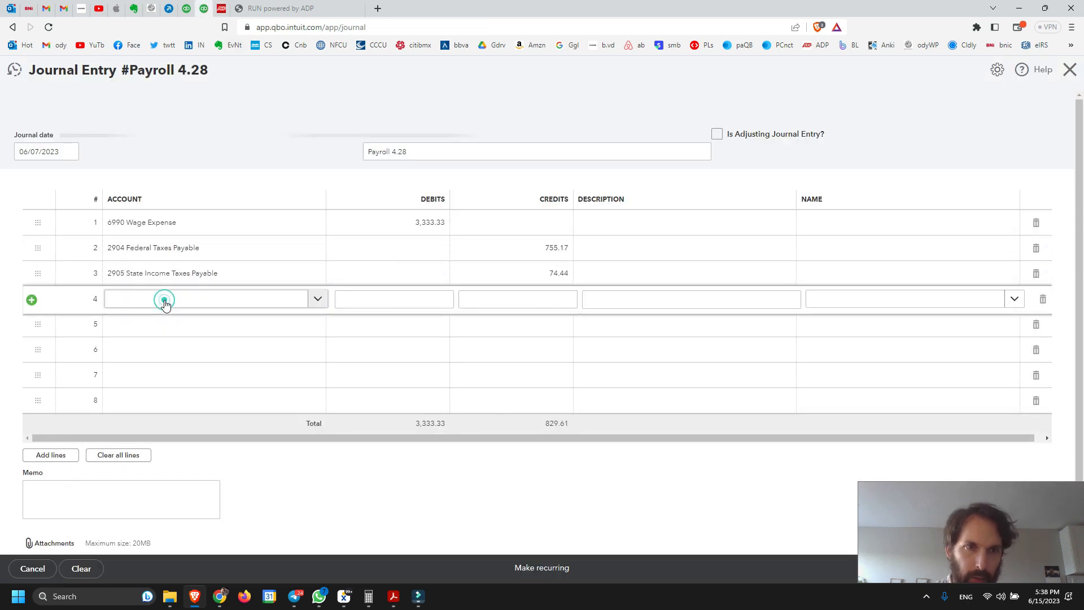
text(unemploy)
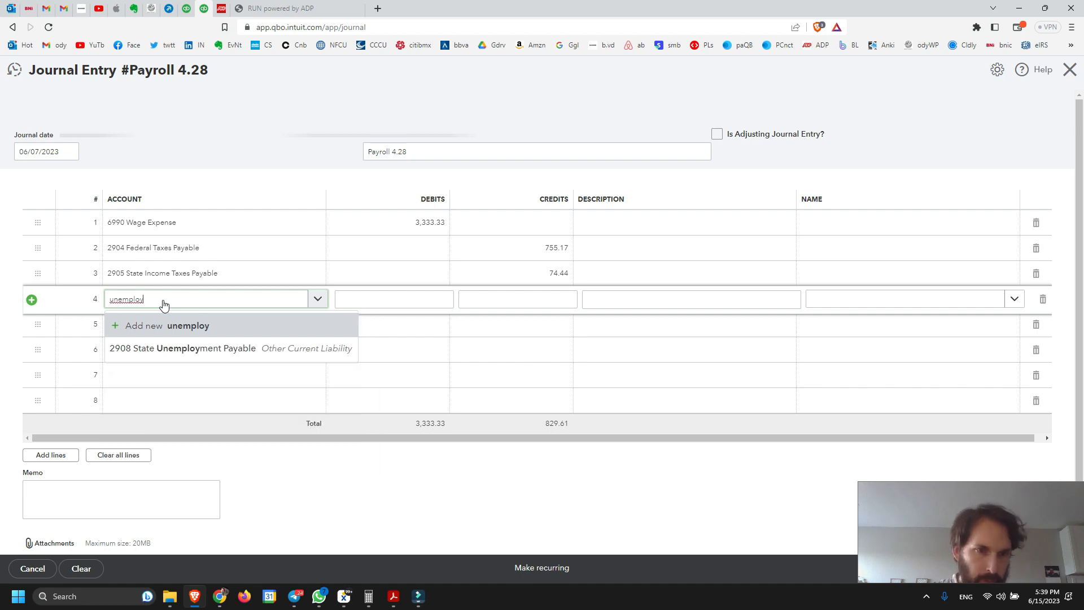
click(172, 354)
click(551, 300)
text(44)
click(575, 302)
text(11.67)
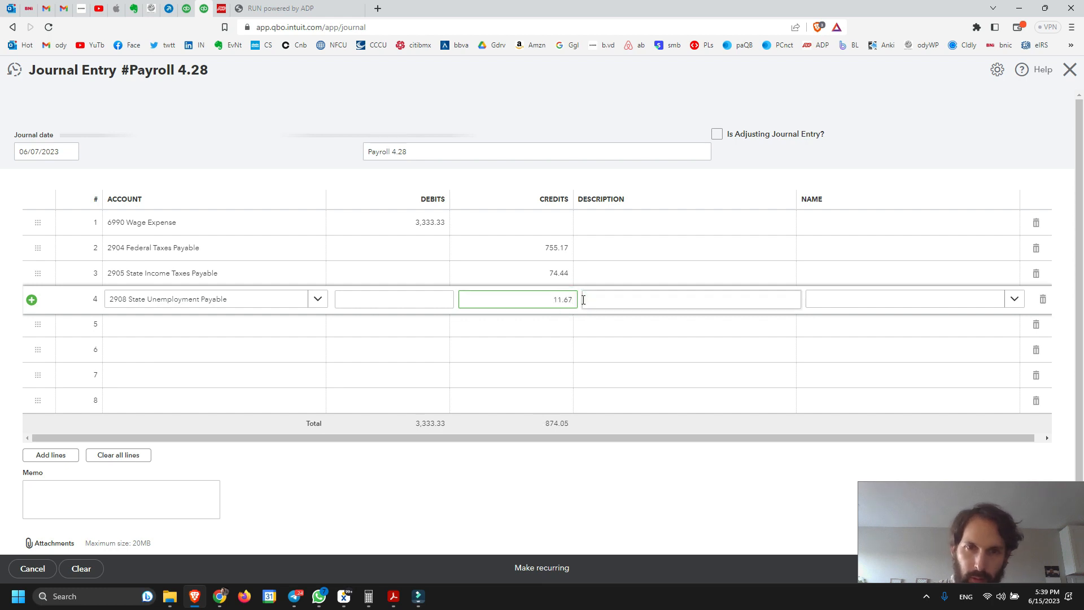
click(537, 107)
Look up the CA disability insurance in the ADP report and credit 30 to account 2909 CASDI Payable on the fifth journal line
click(224, 6)
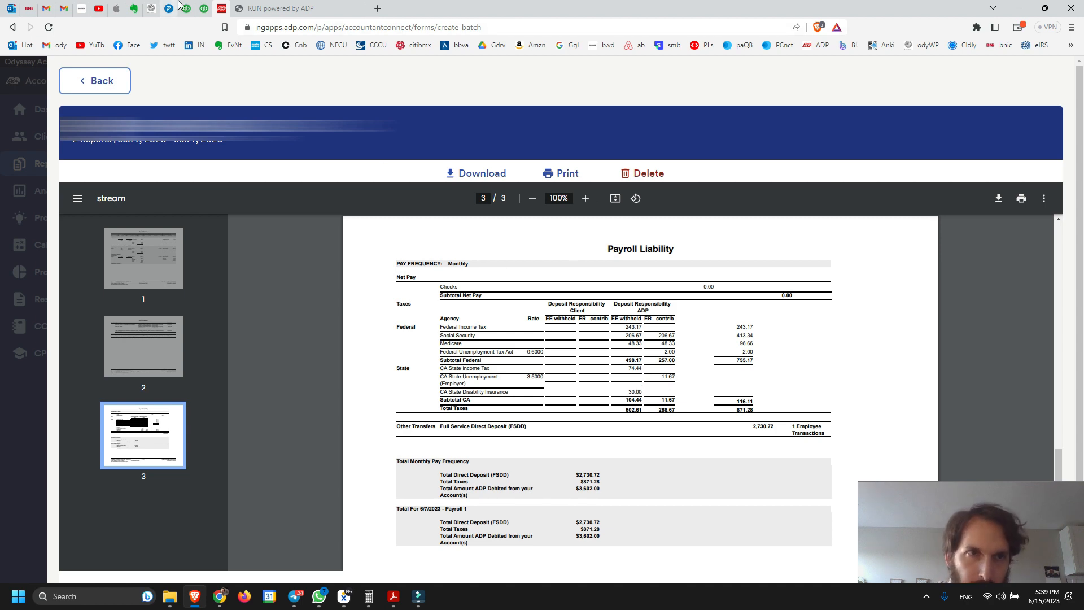
click(203, 9)
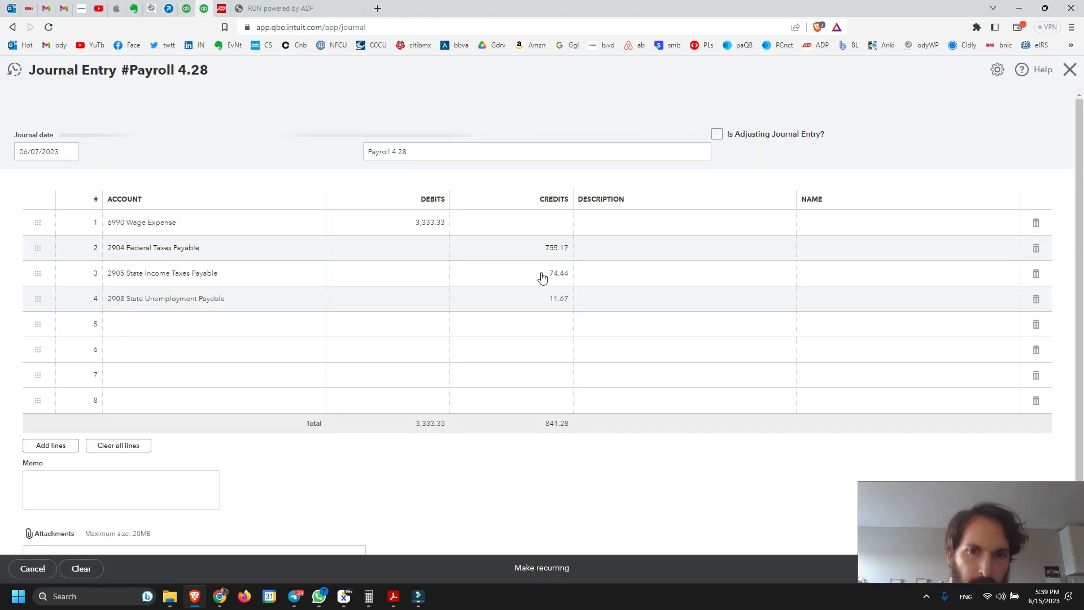
click(206, 326)
click(208, 326)
text(CASDI)
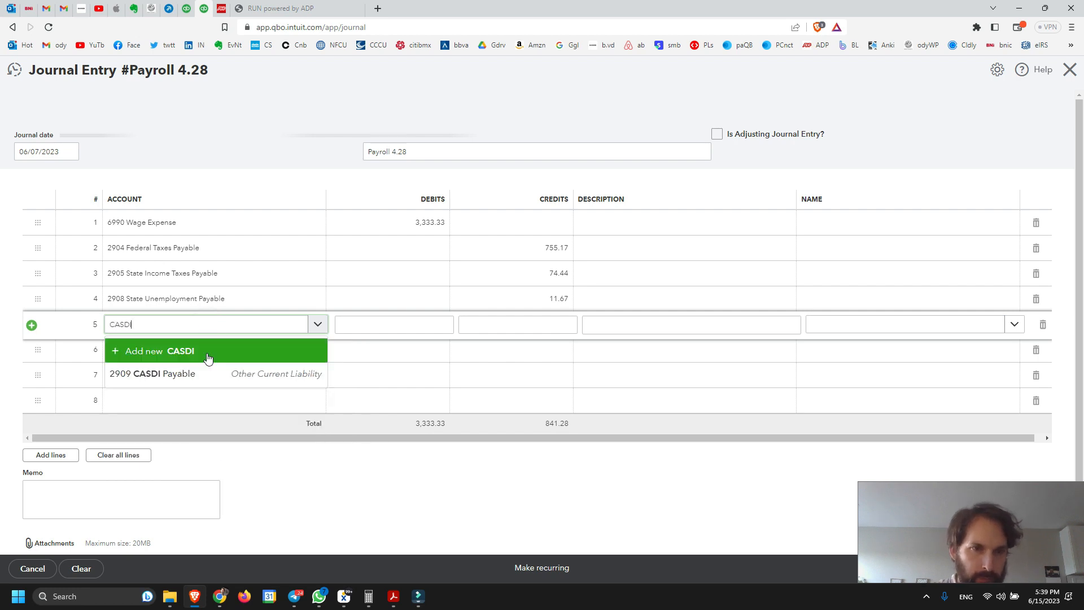
click(192, 375)
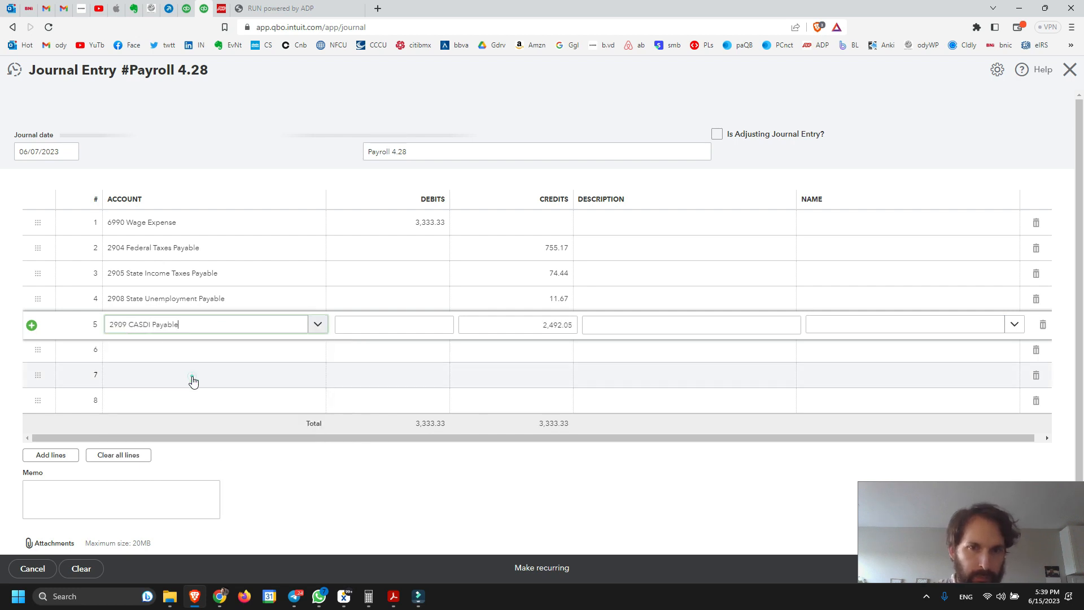
click(570, 322)
text(30)
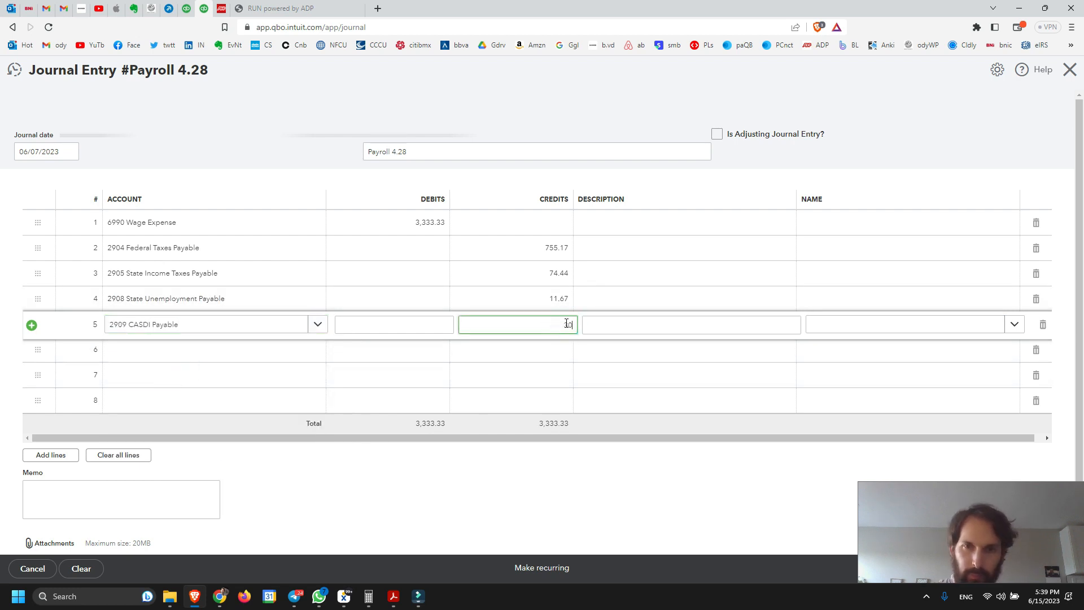
click(599, 112)
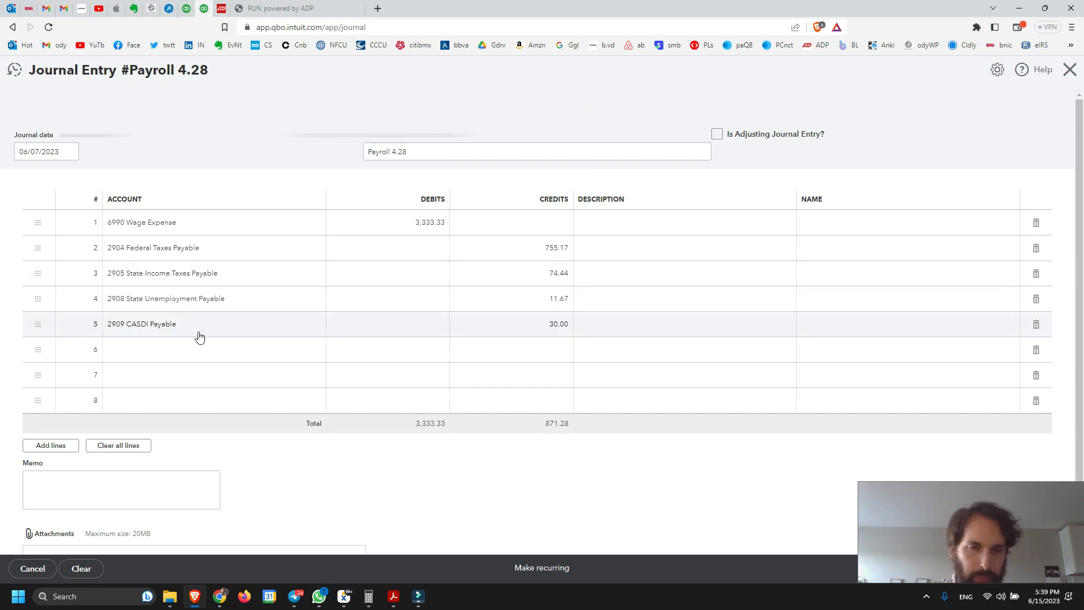
Compare the journal entry's credit total with the ADP Tax withdrawal, expanding that transaction in QuickBooks' Banking review list
double_click(546, 424)
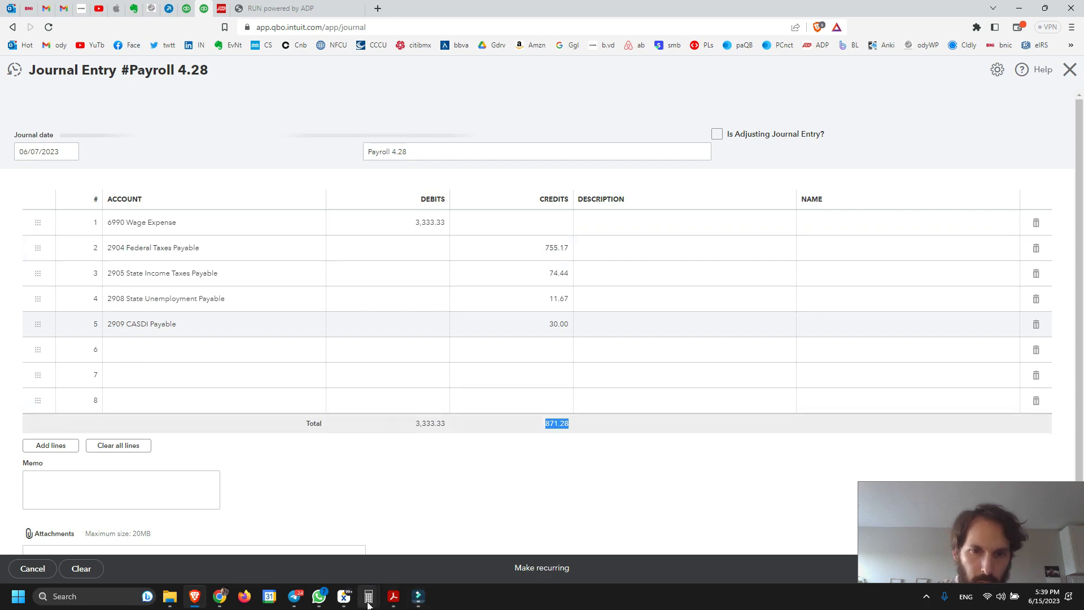
mouse_move(369, 595)
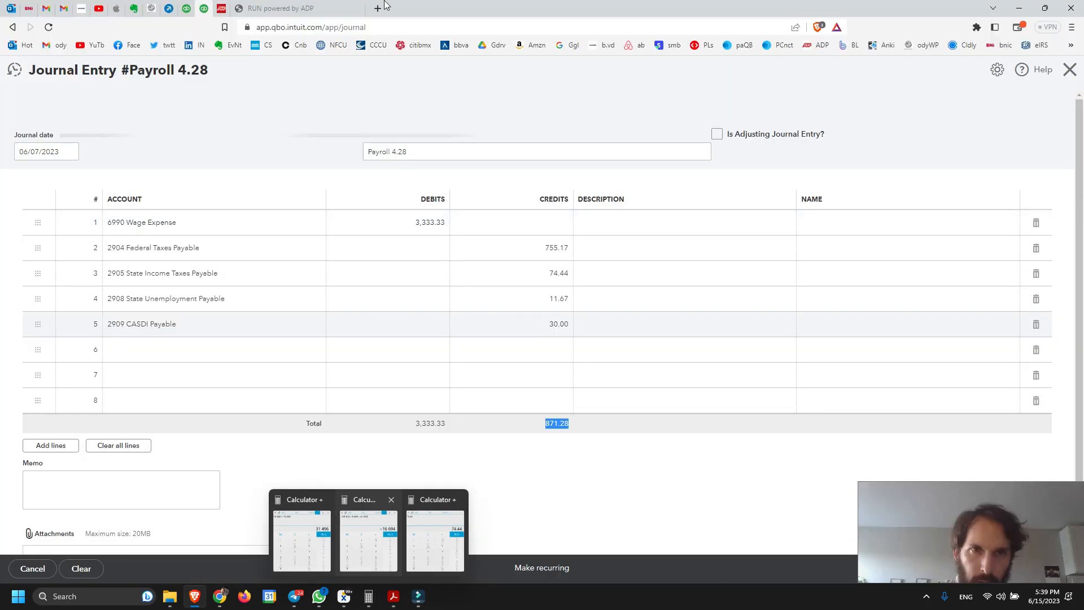
click(187, 8)
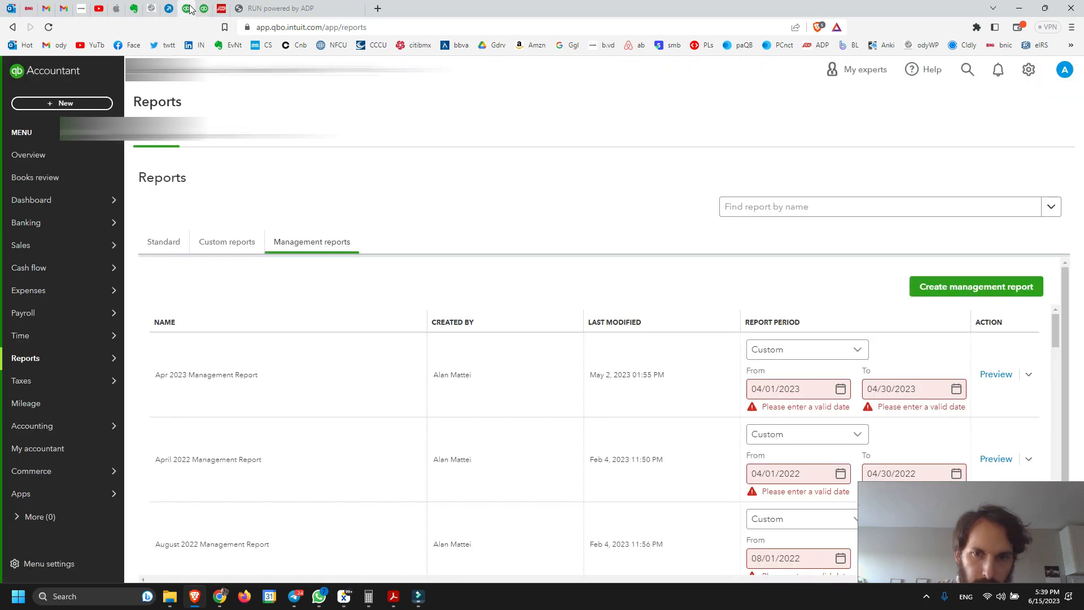
click(204, 8)
click(187, 8)
mouse_move(81, 386)
mouse_move(58, 222)
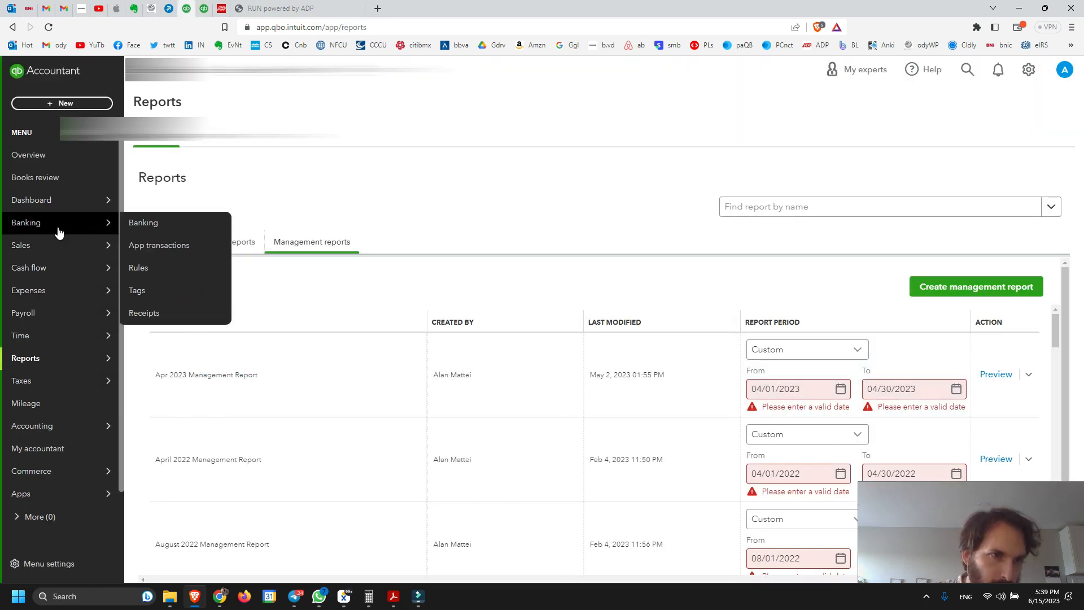
click(157, 226)
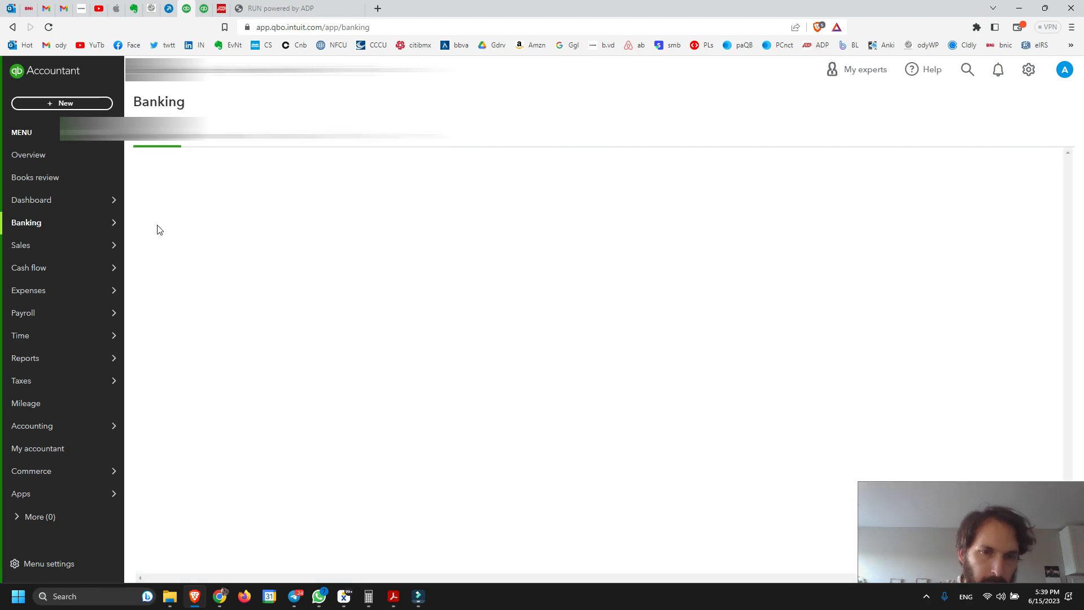
scroll(527, 401, down, 1)
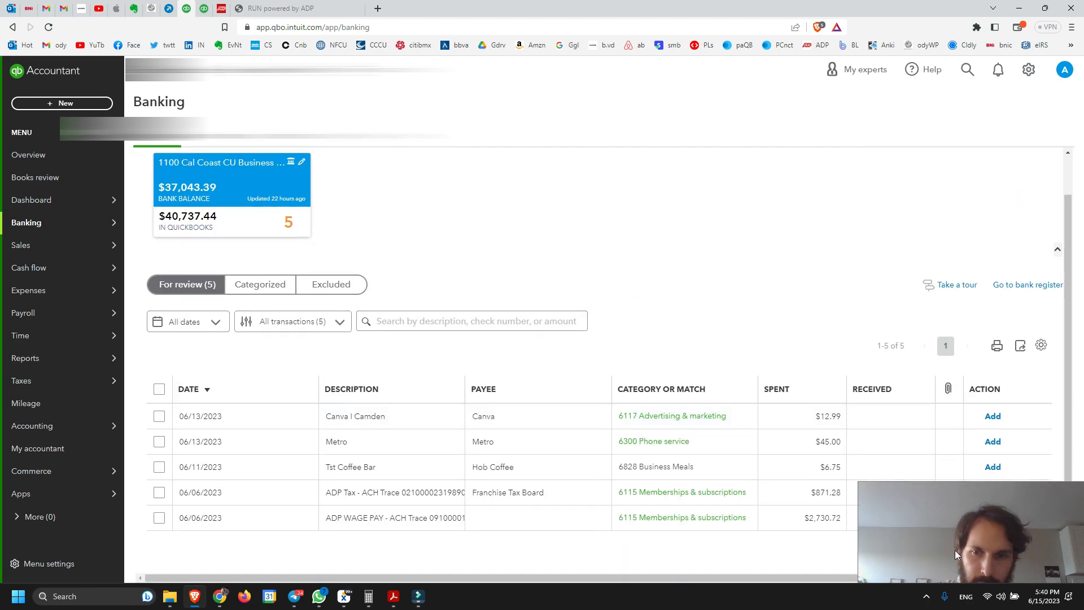
click(409, 498)
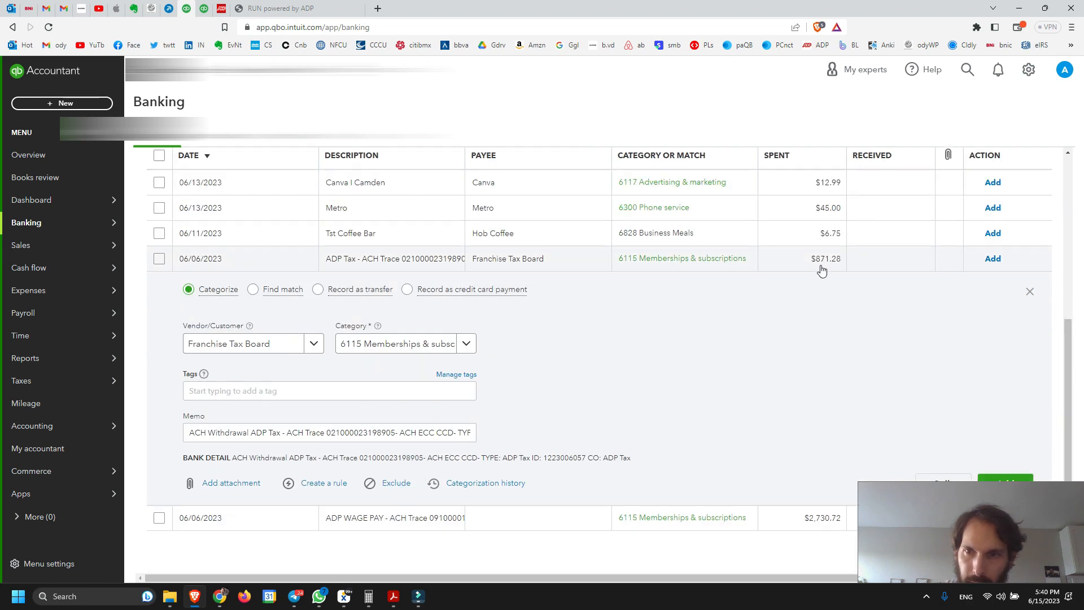
click(205, 9)
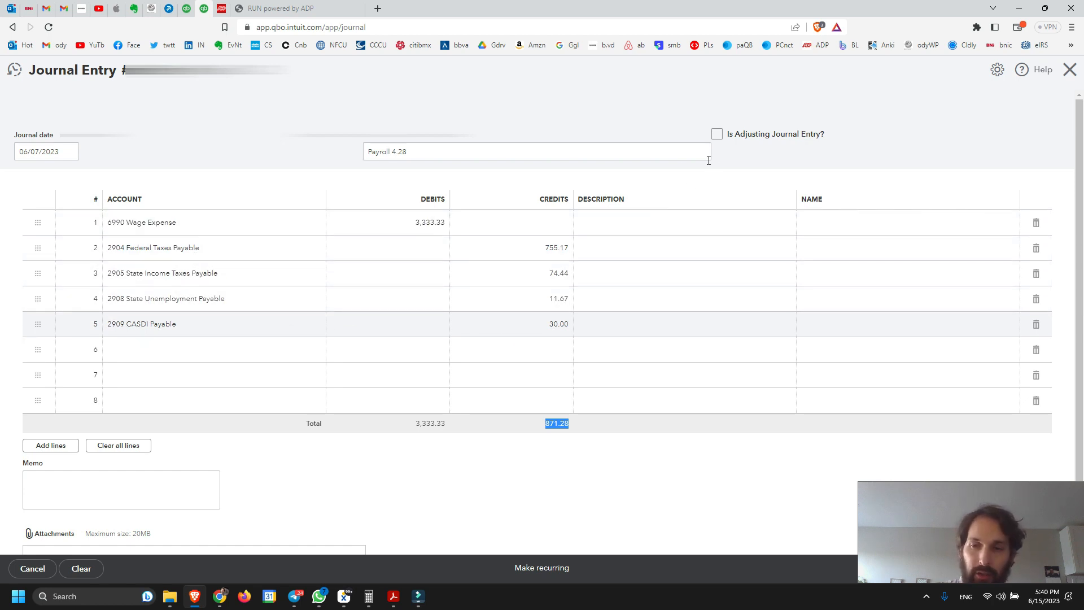
click(186, 9)
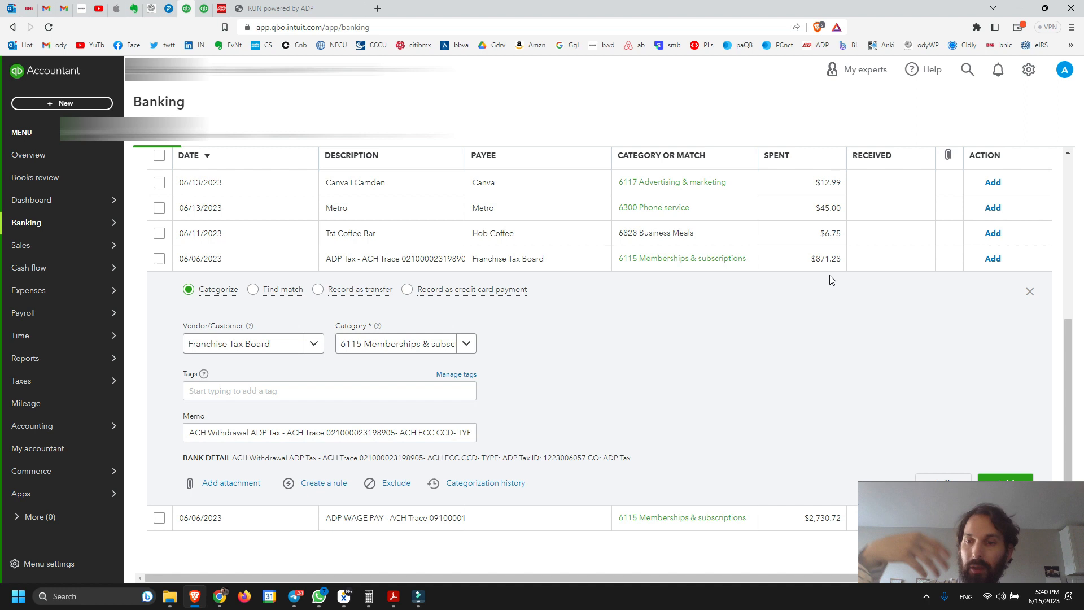
Return to the journal entry and assign account 6990 Wage Expense to the sixth line
click(204, 9)
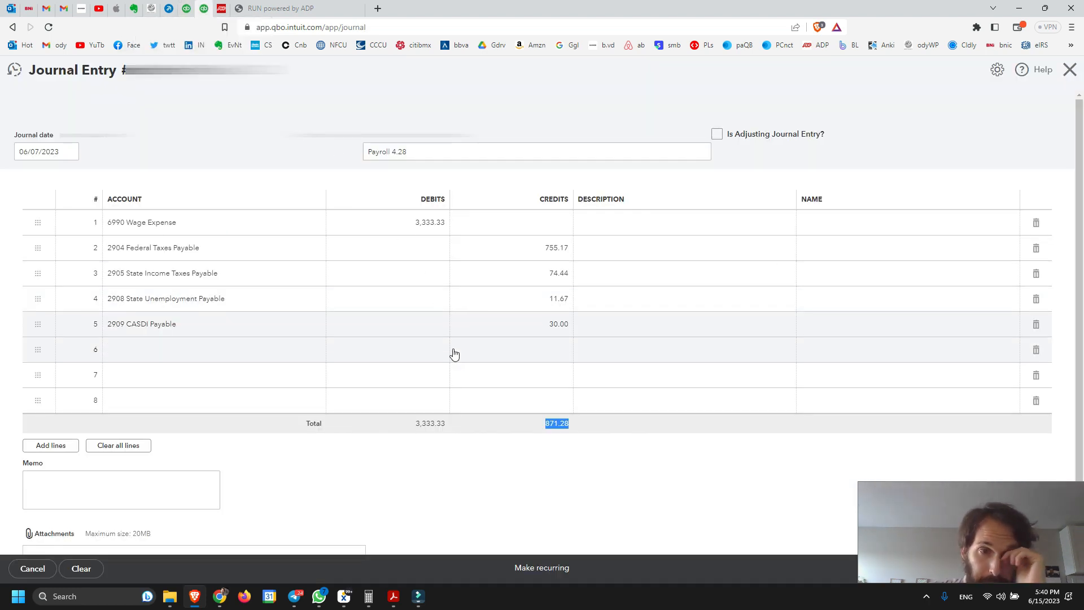
click(184, 359)
click(181, 353)
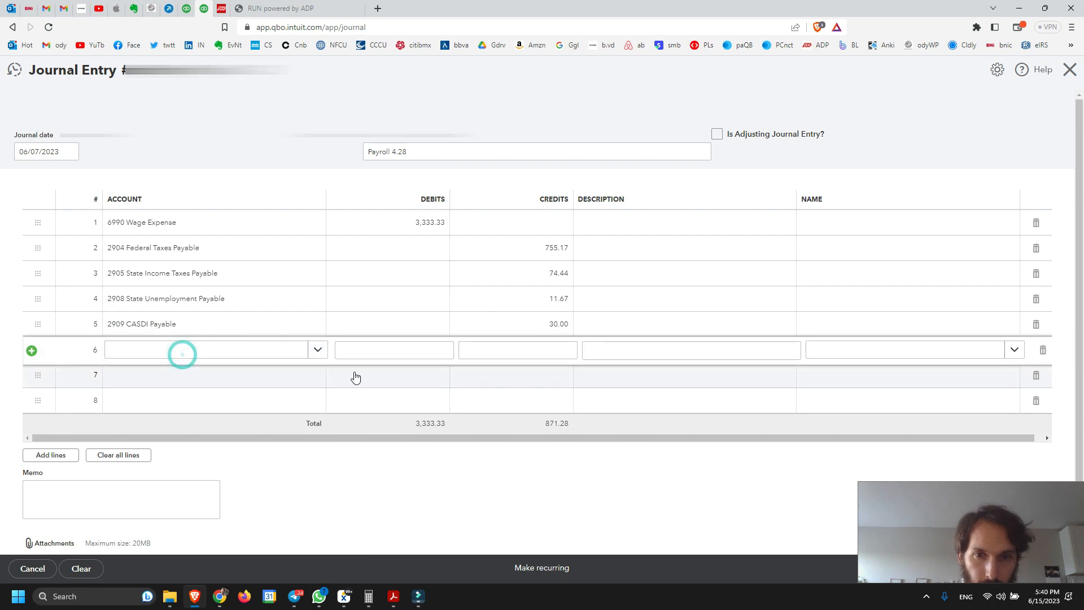
click(139, 350)
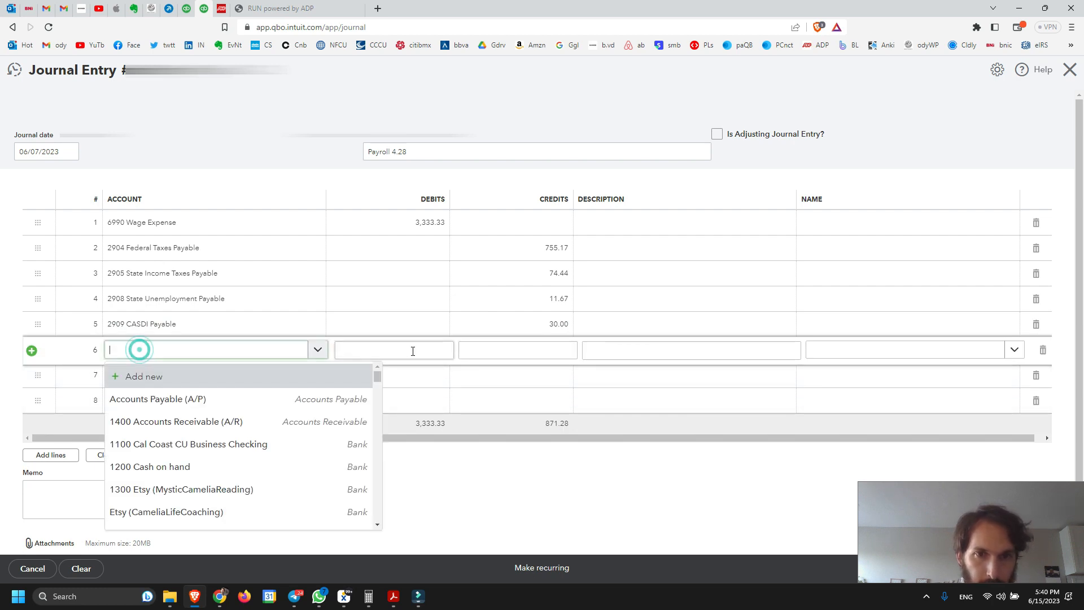
click(518, 353)
click(179, 358)
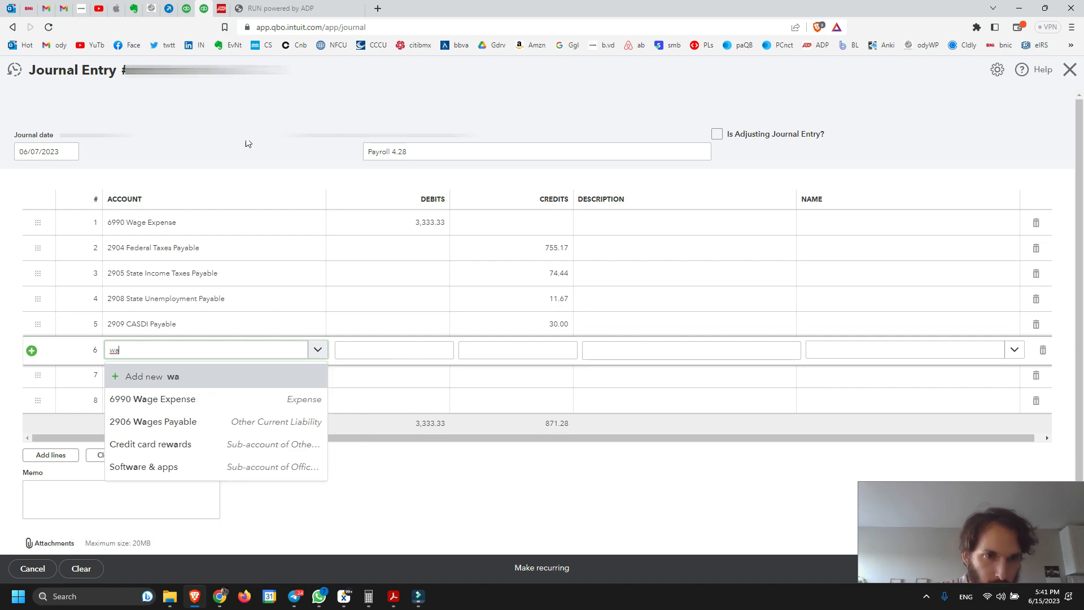
click(174, 396)
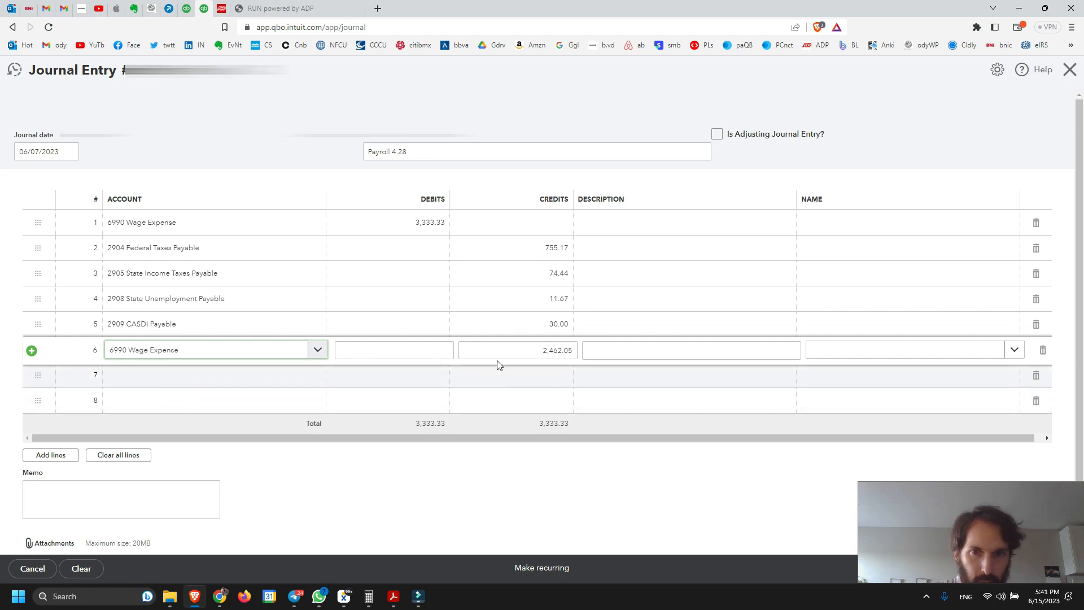
Check the ADP WAGE PAY withdrawal in the bank transactions and set the sixth journal line's credit to 2,730.72
click(554, 353)
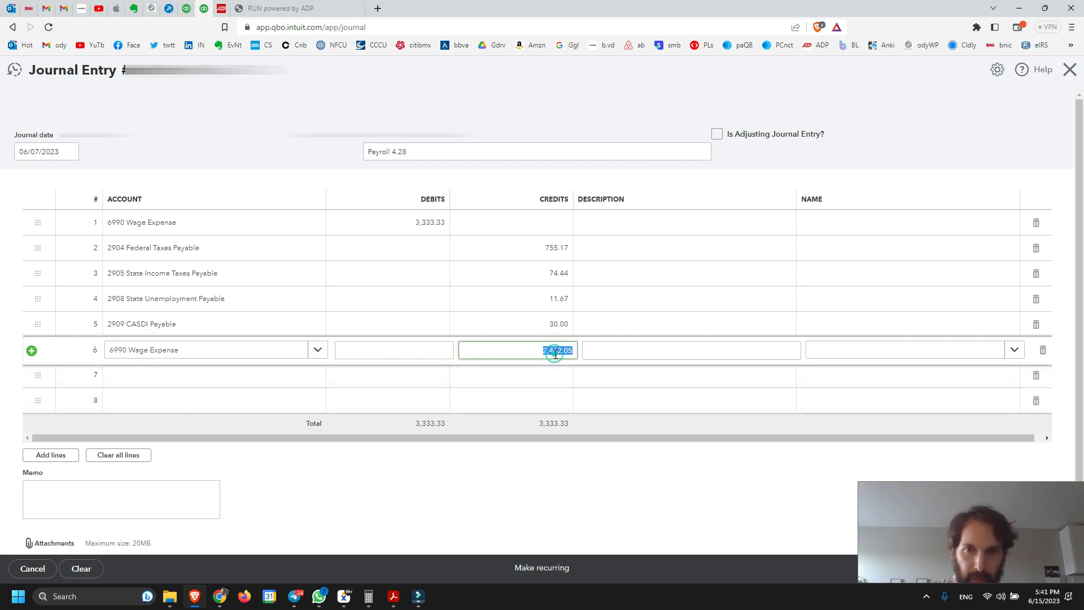
click(187, 8)
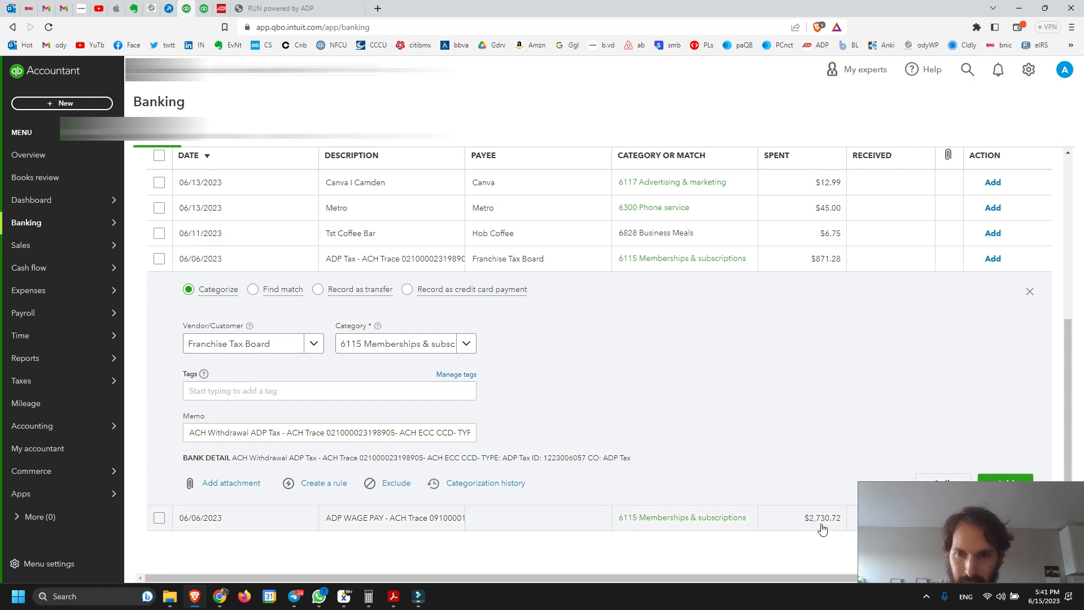
click(204, 8)
double_click(559, 350)
text(2730.72)
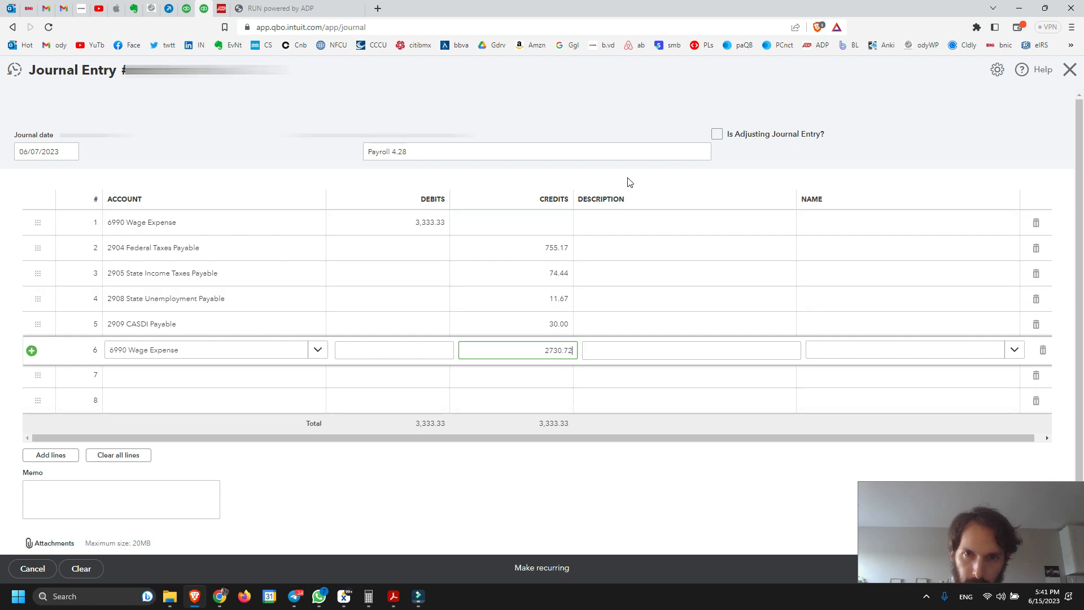
click(631, 116)
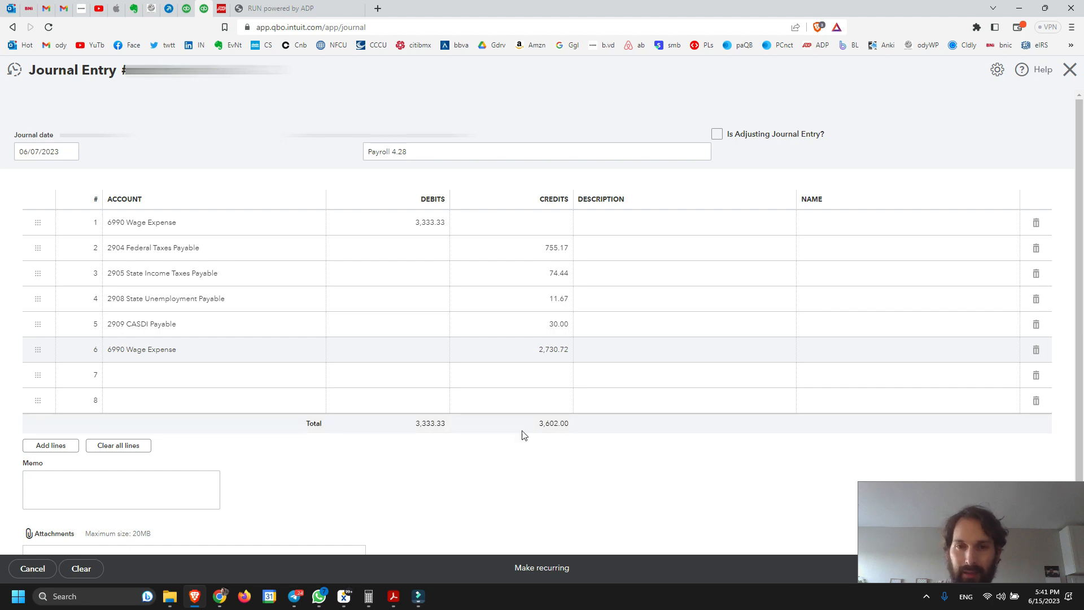
Assign account 6991 Payroll Tax Expense to the seventh journal line with a debit of 268.67
click(153, 376)
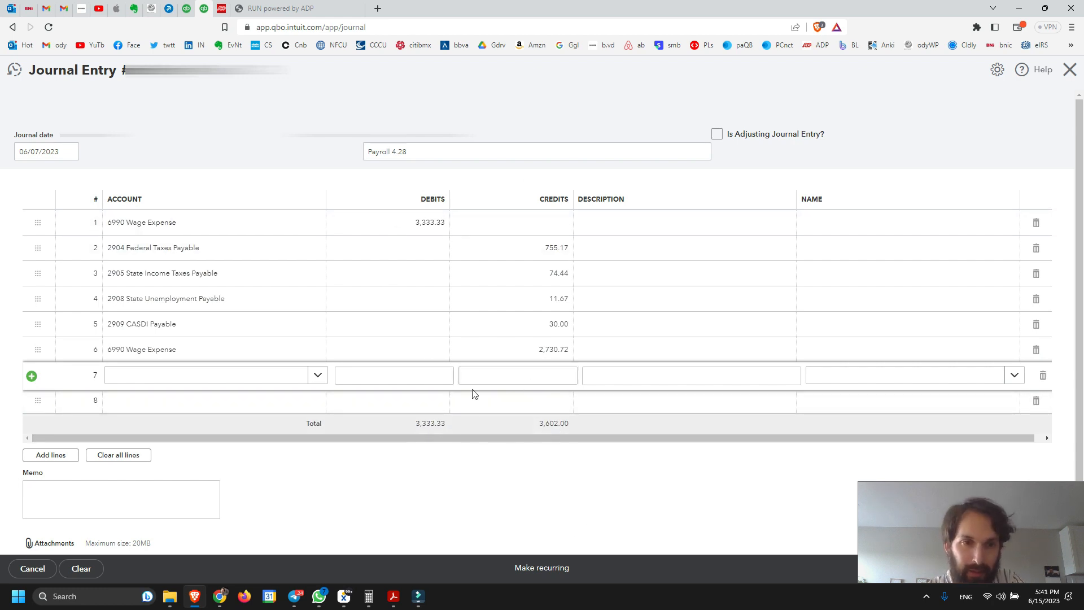
click(156, 377)
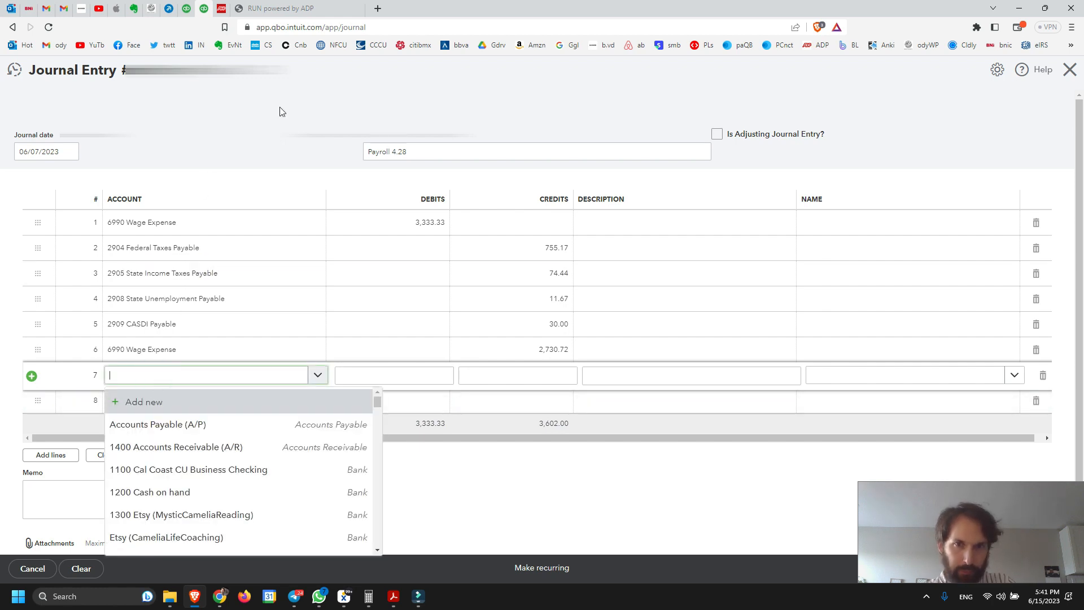
text(Pay)
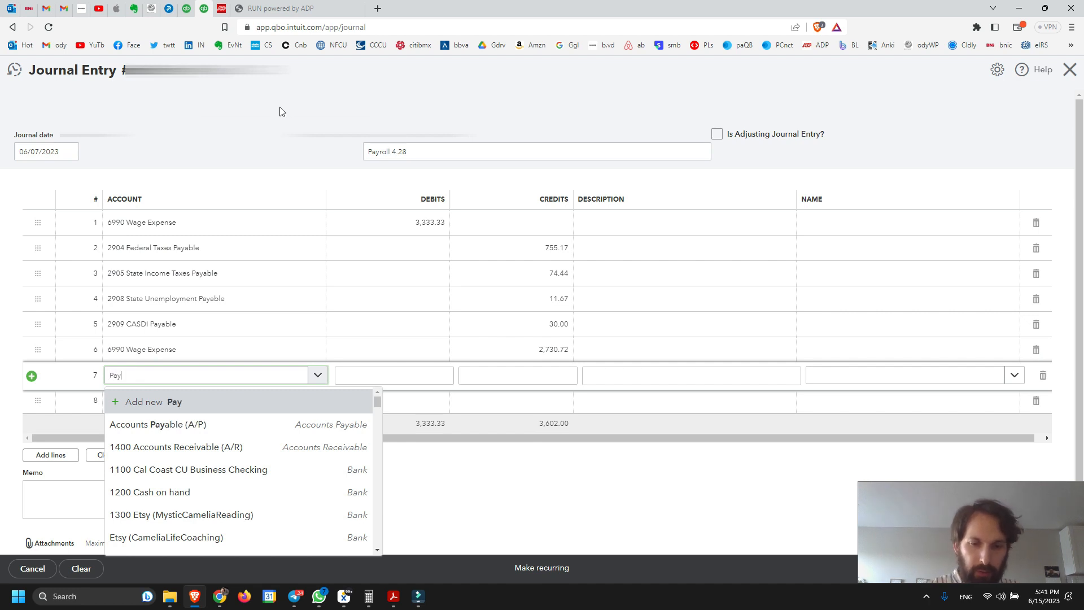
text(roll)
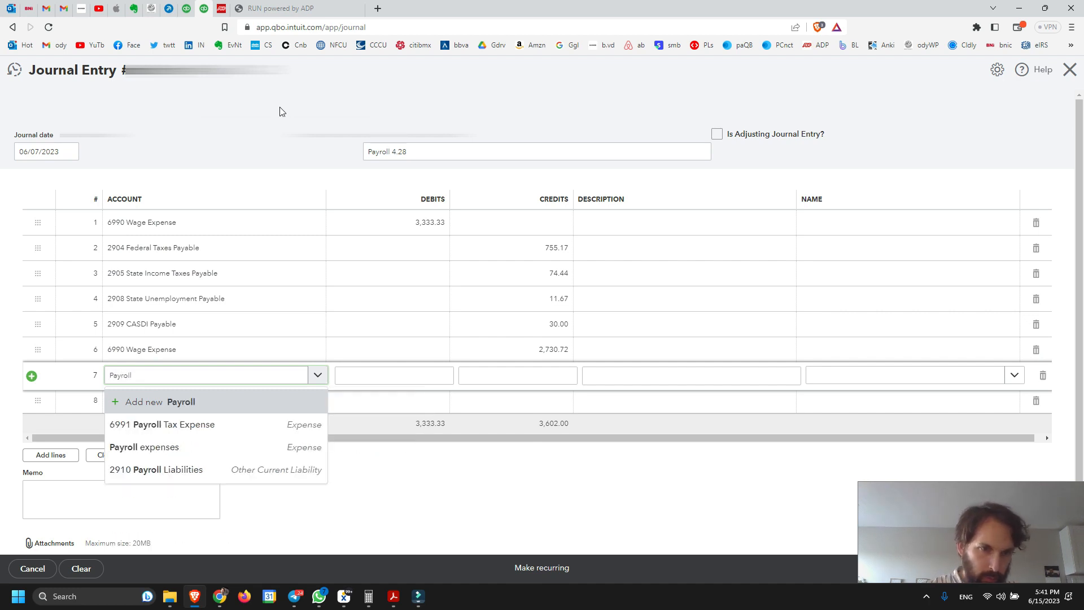
click(175, 423)
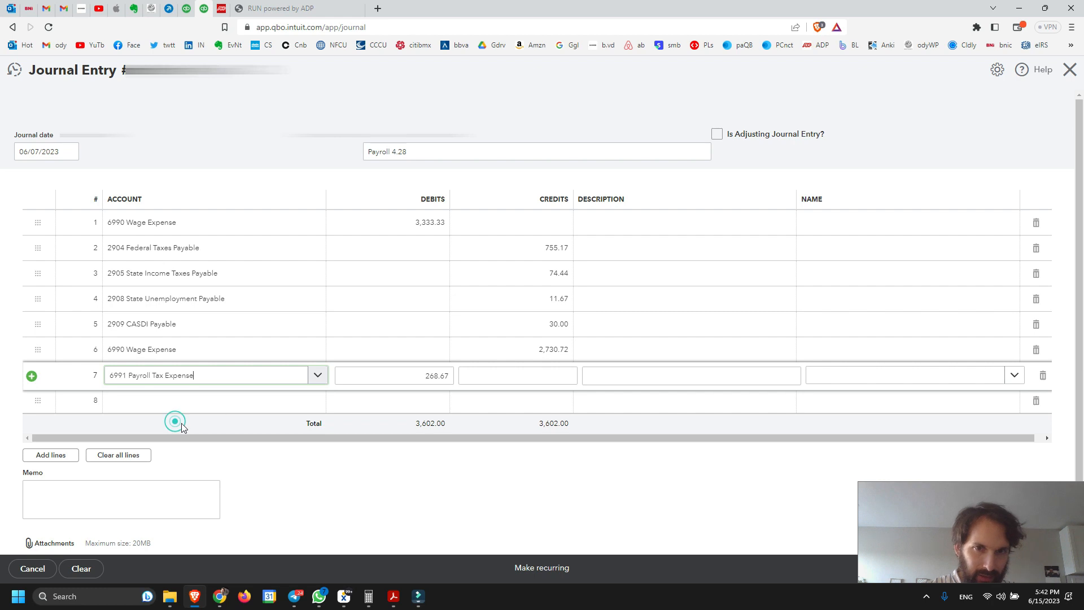
click(434, 377)
click(524, 477)
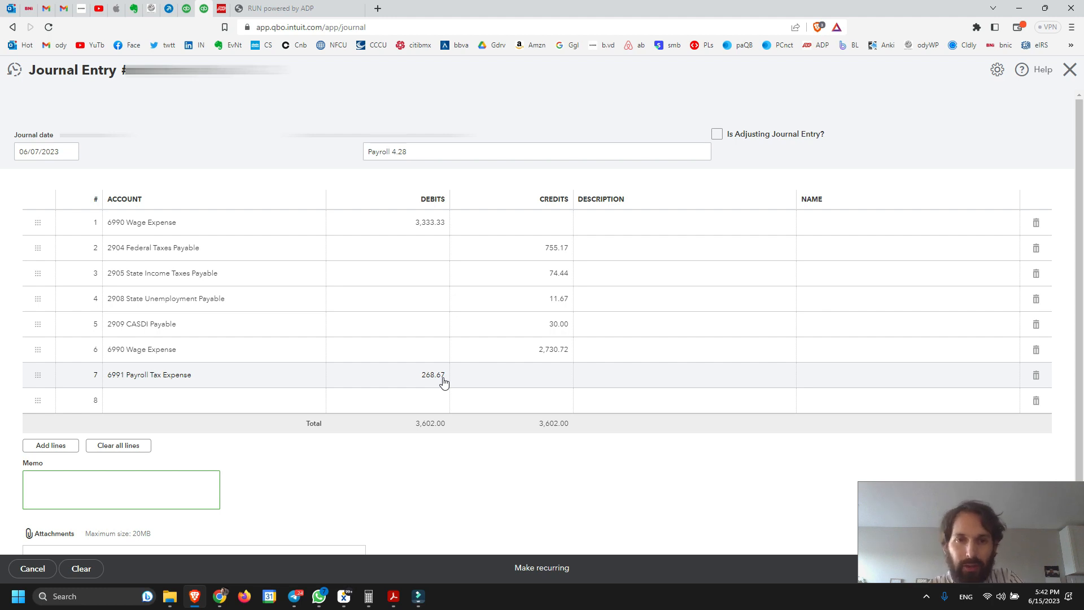
Check the payroll tax expense debit against the employer contributions and their total in ADP's Payroll Liability report, and return to the journal entry
click(222, 7)
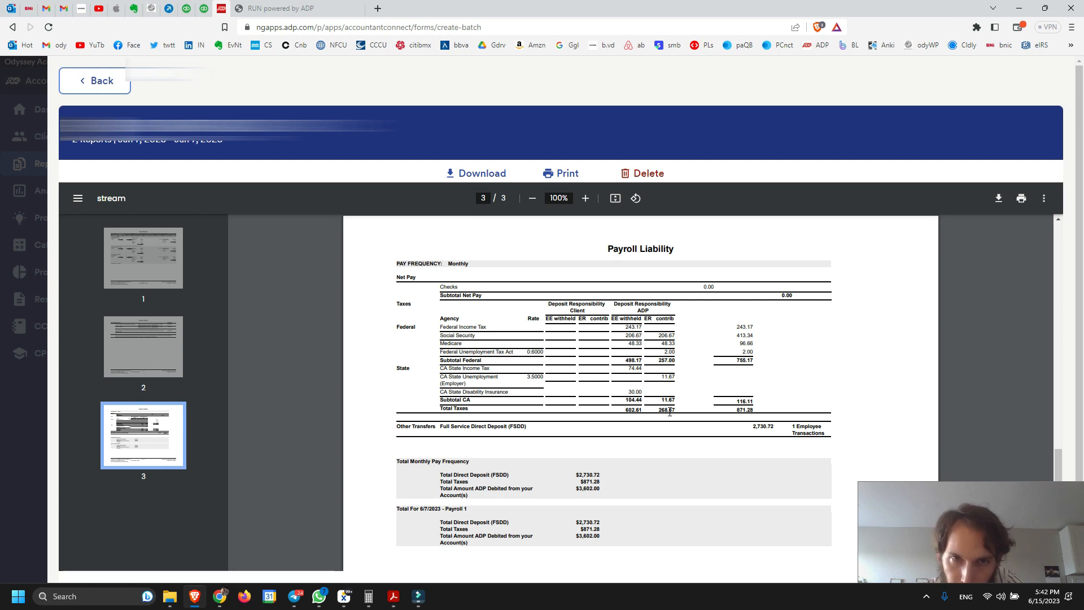
click(204, 8)
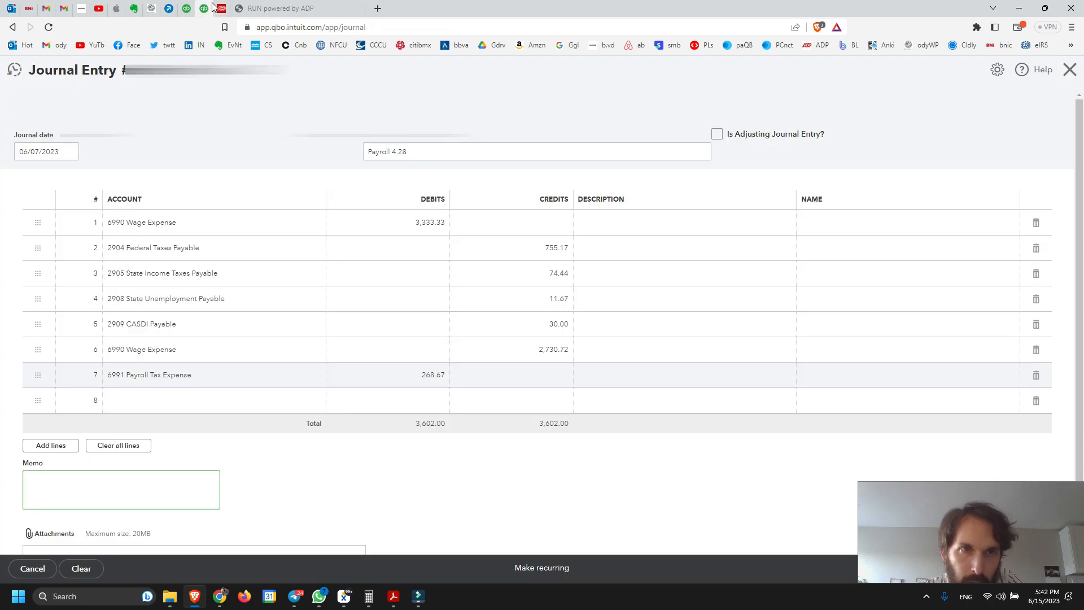
click(216, 8)
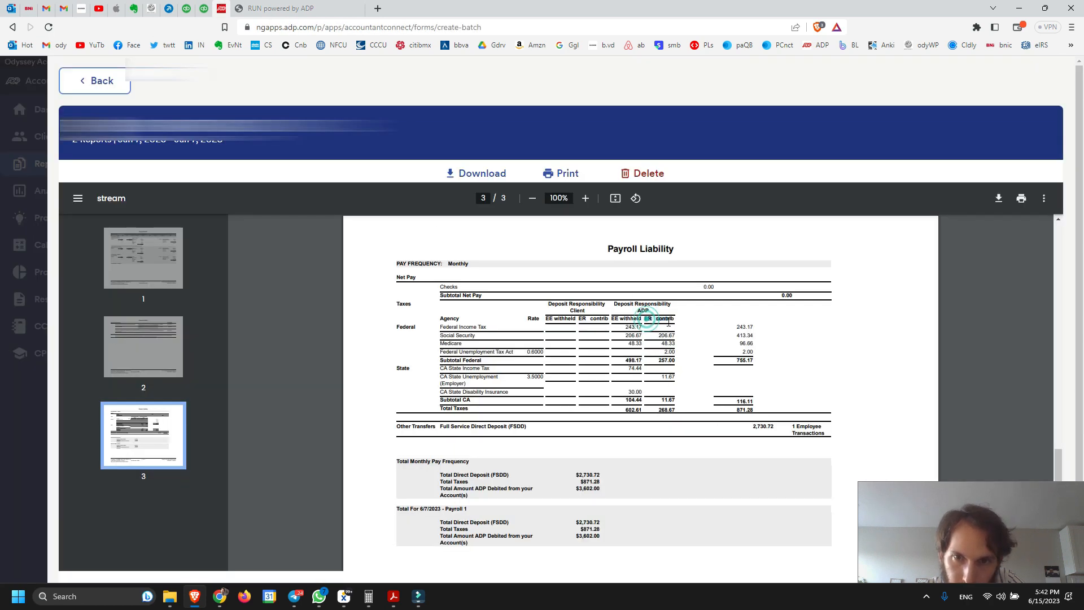
drag(677, 323, 680, 361)
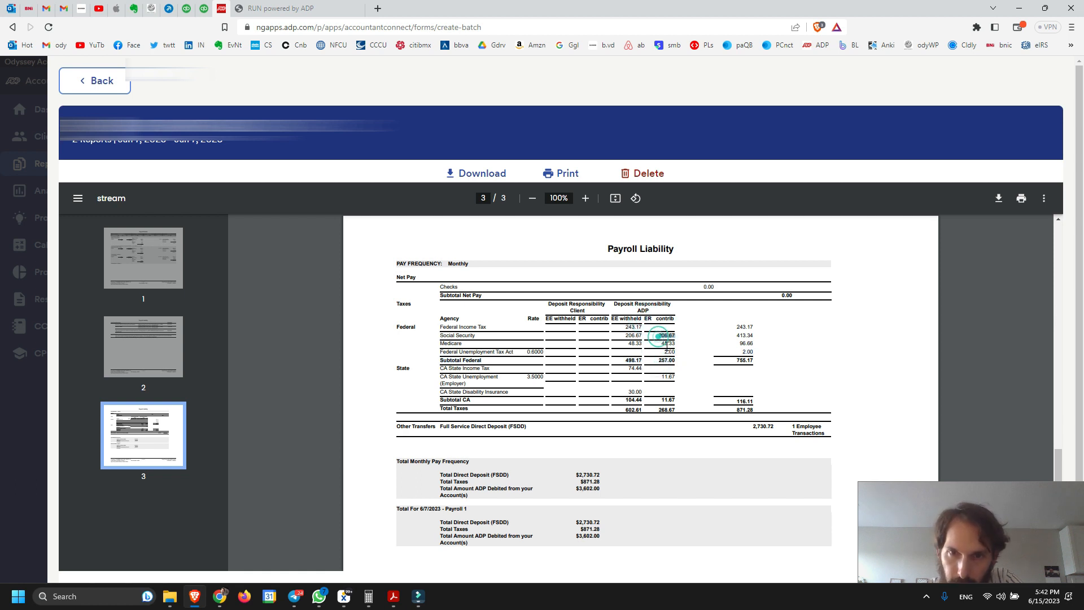
double_click(663, 344)
double_click(666, 351)
double_click(665, 376)
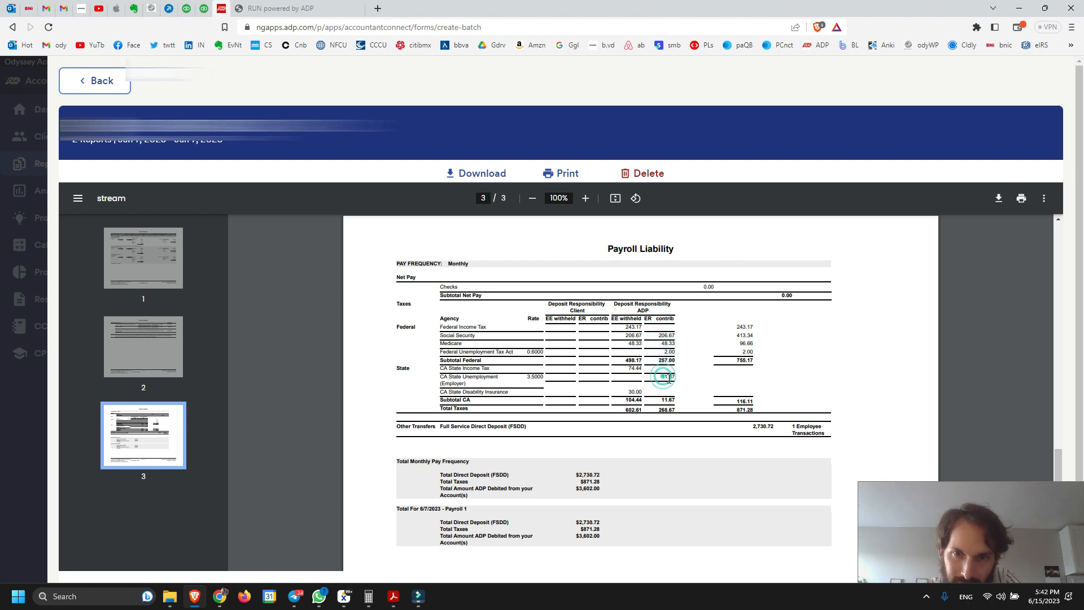
double_click(659, 410)
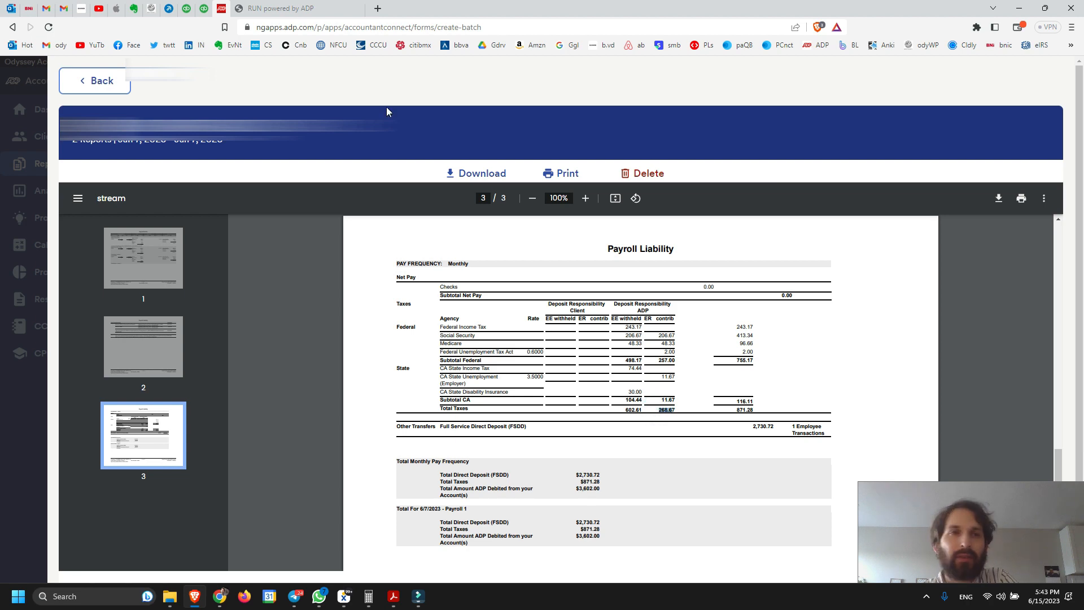
key(ctrl+shift+Tab)
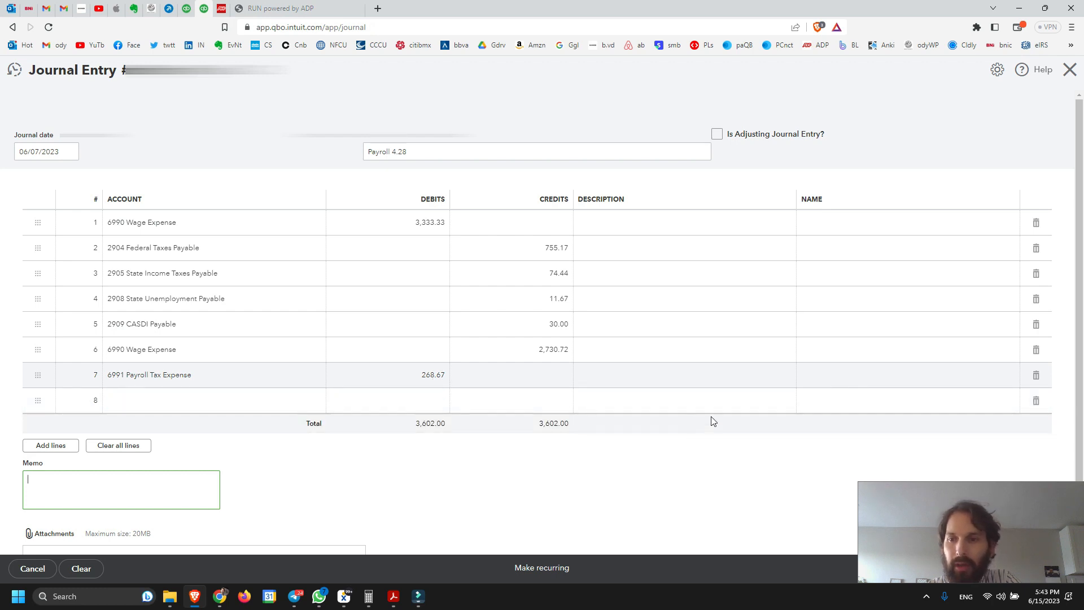
click(567, 471)
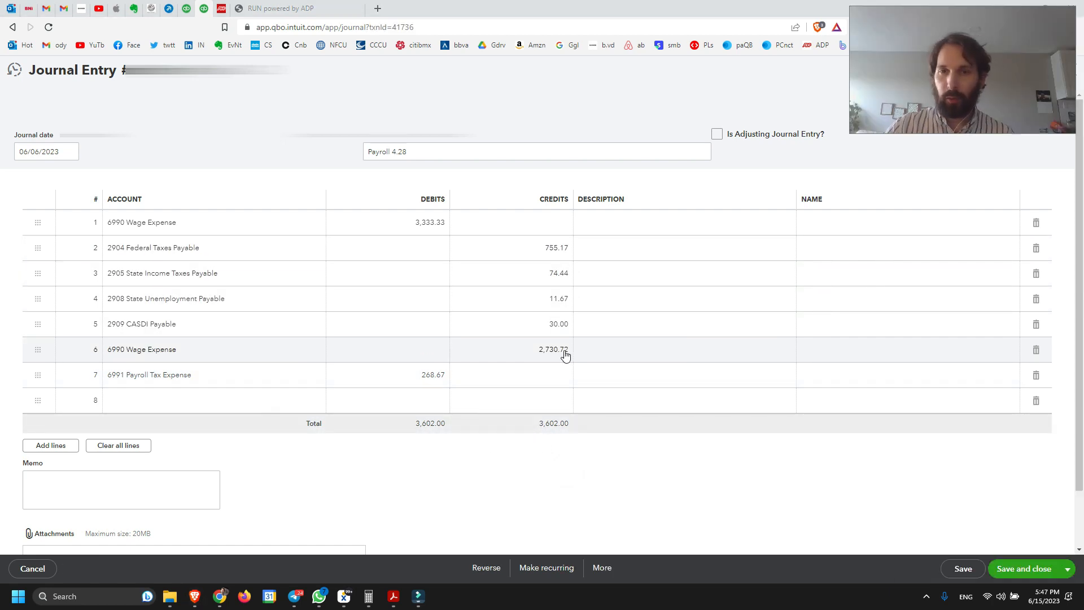
Change the sixth journal line's account to 2906 Wages Payable, and save and close the journal entry
click(153, 350)
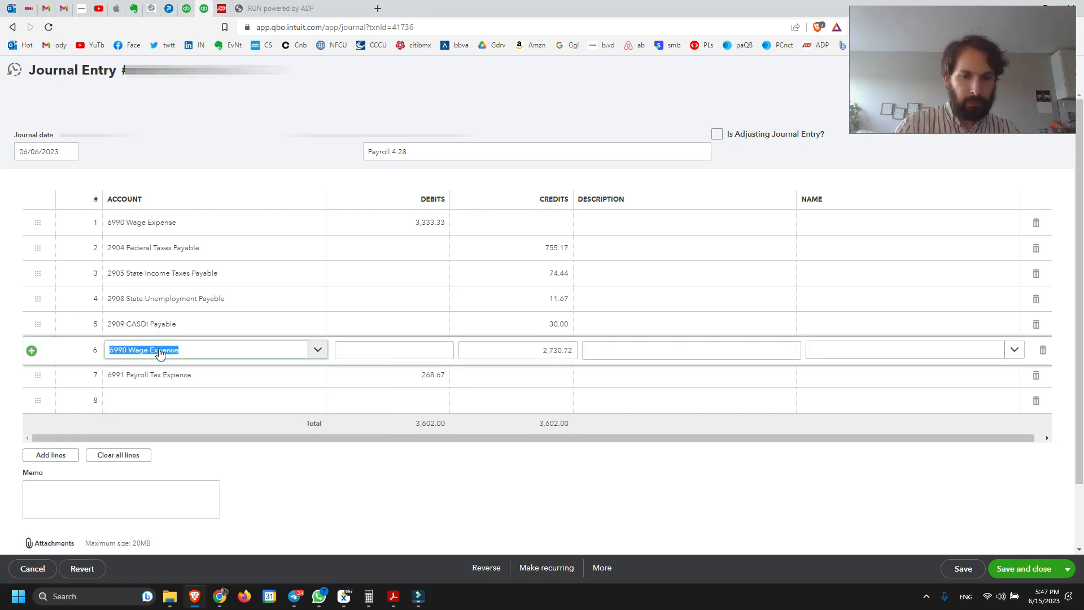
text(wage)
click(170, 421)
click(642, 492)
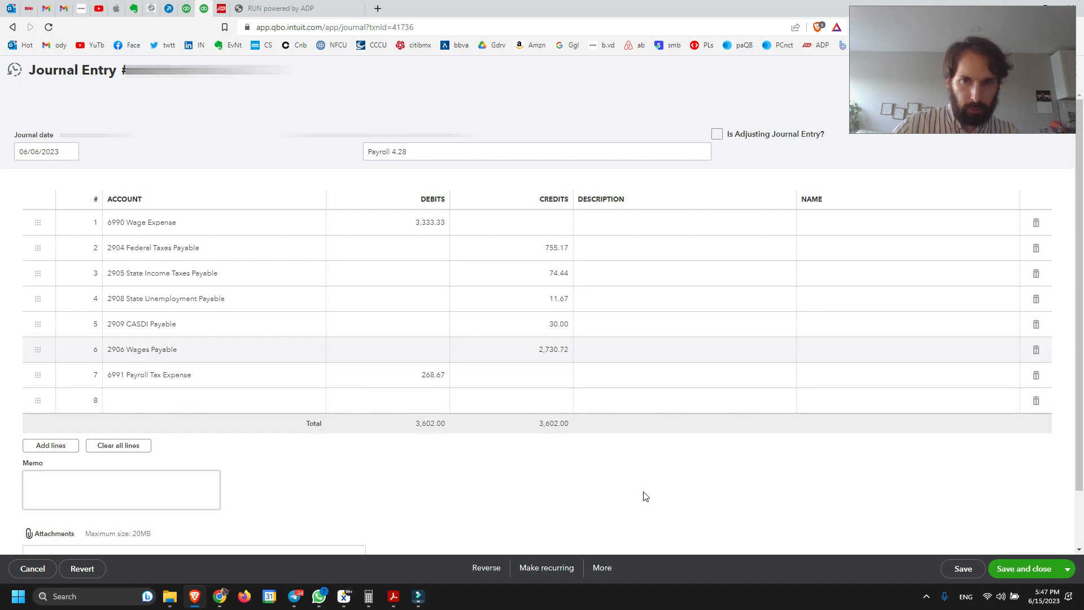
click(1032, 570)
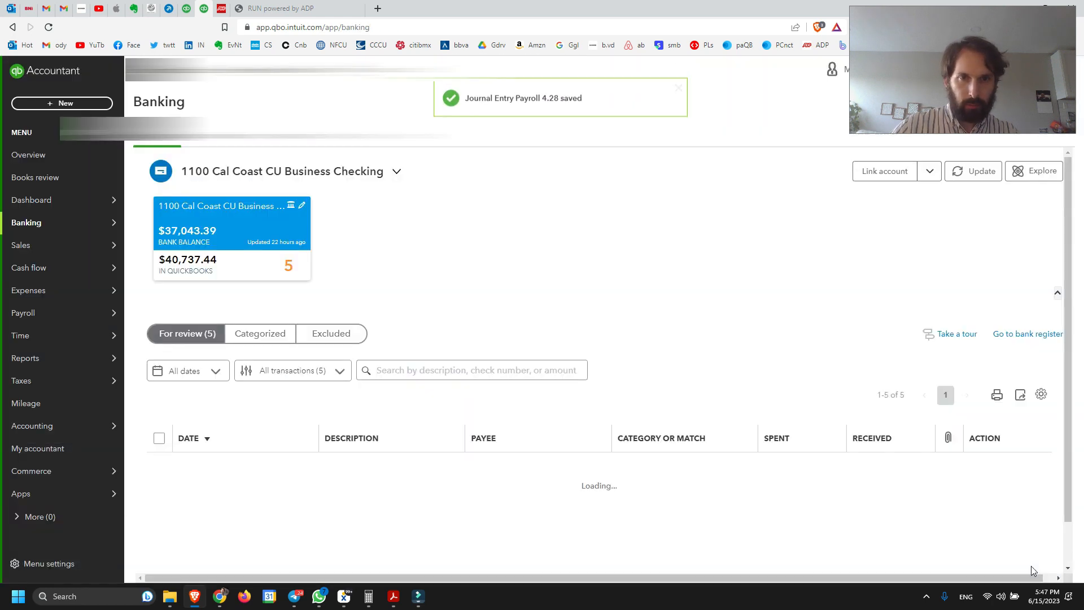
Categorize the ADP WAGE PAY bank withdrawal as 2906 Wages Payable and add it to the books
scroll(621, 395, down, 1)
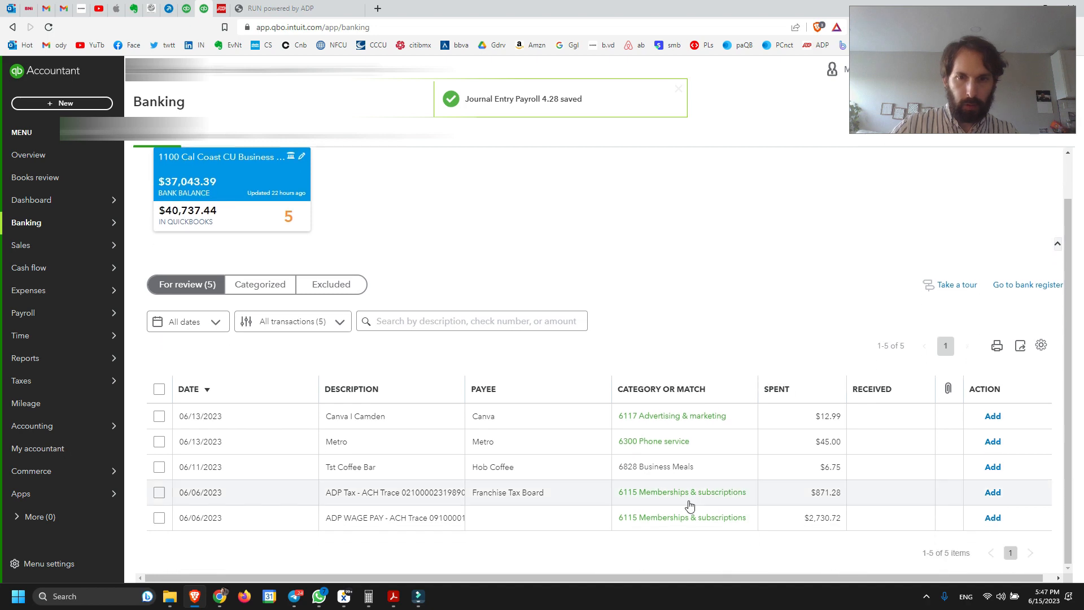
click(401, 523)
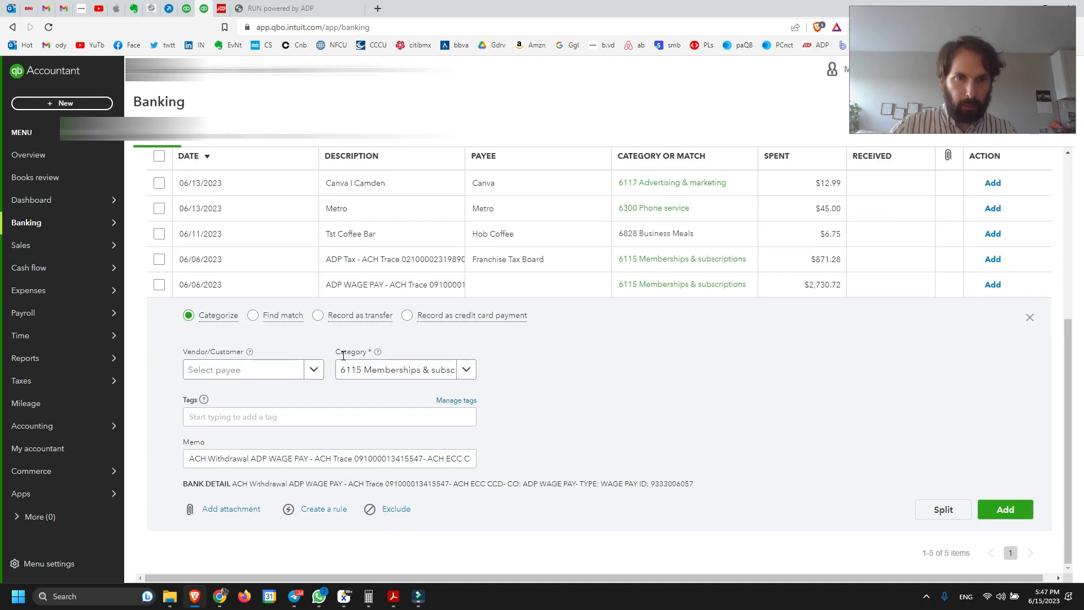
click(382, 373)
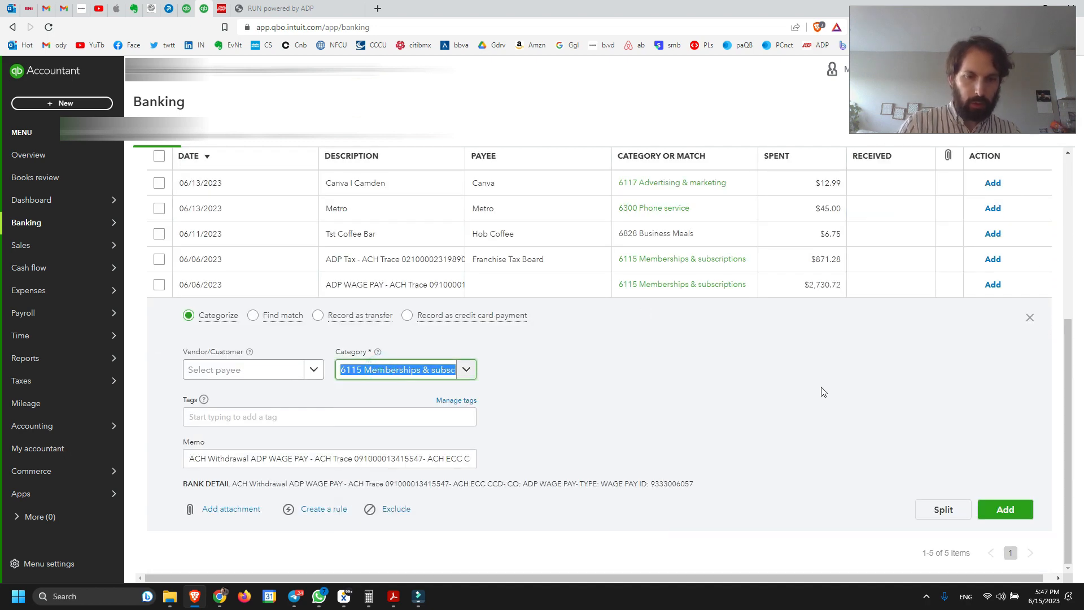
text(wages)
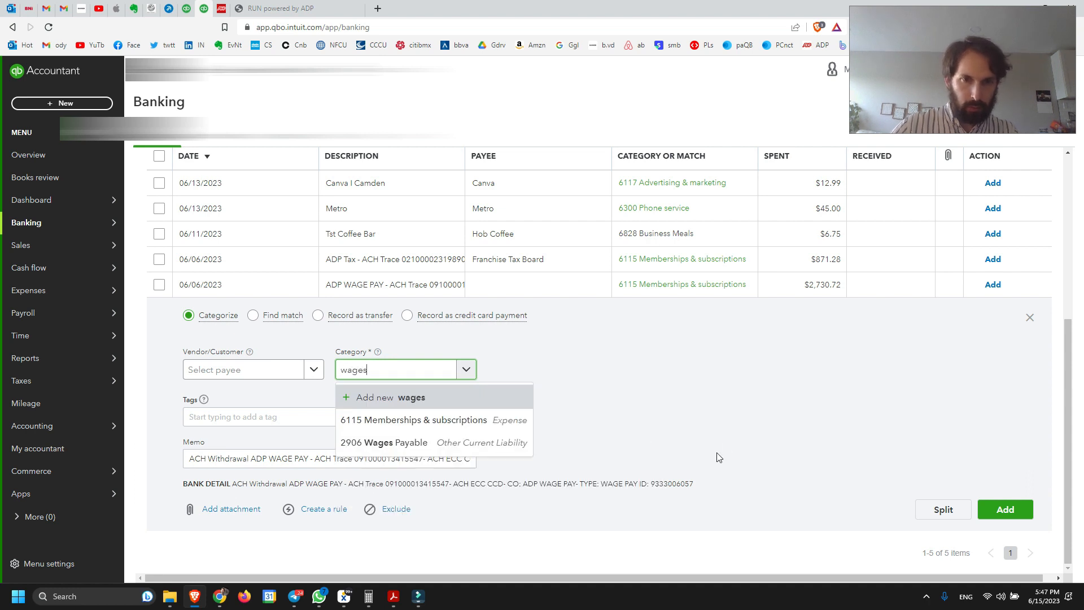
click(418, 441)
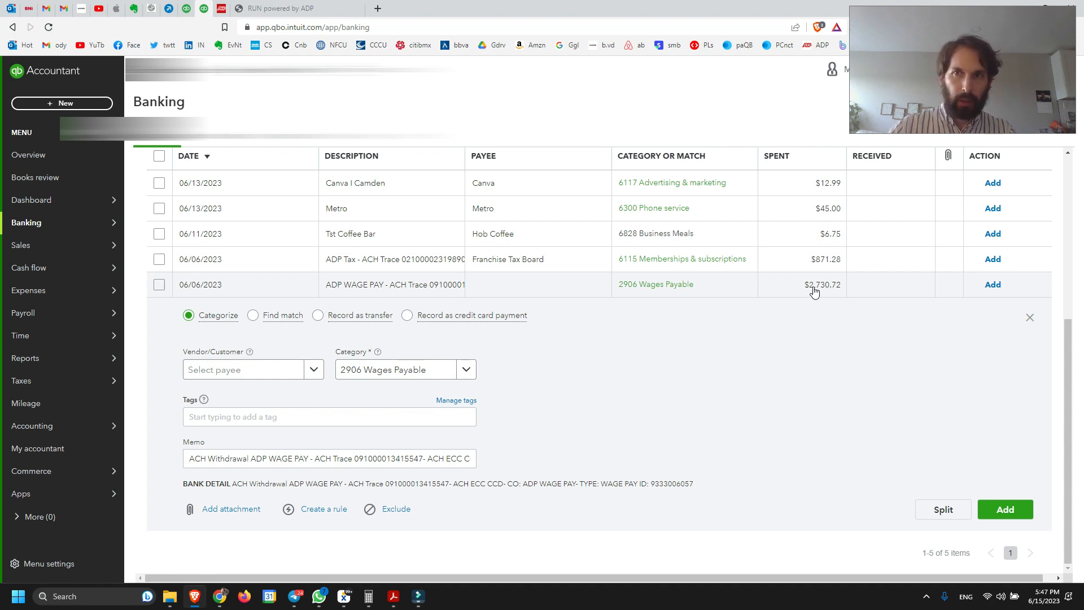
click(347, 372)
click(702, 363)
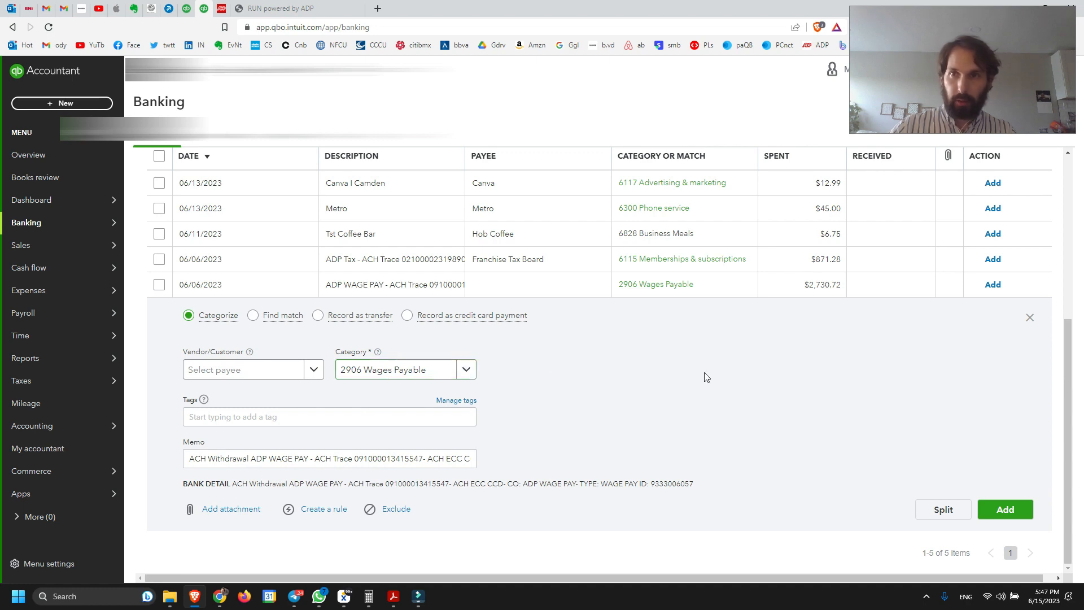
click(1019, 513)
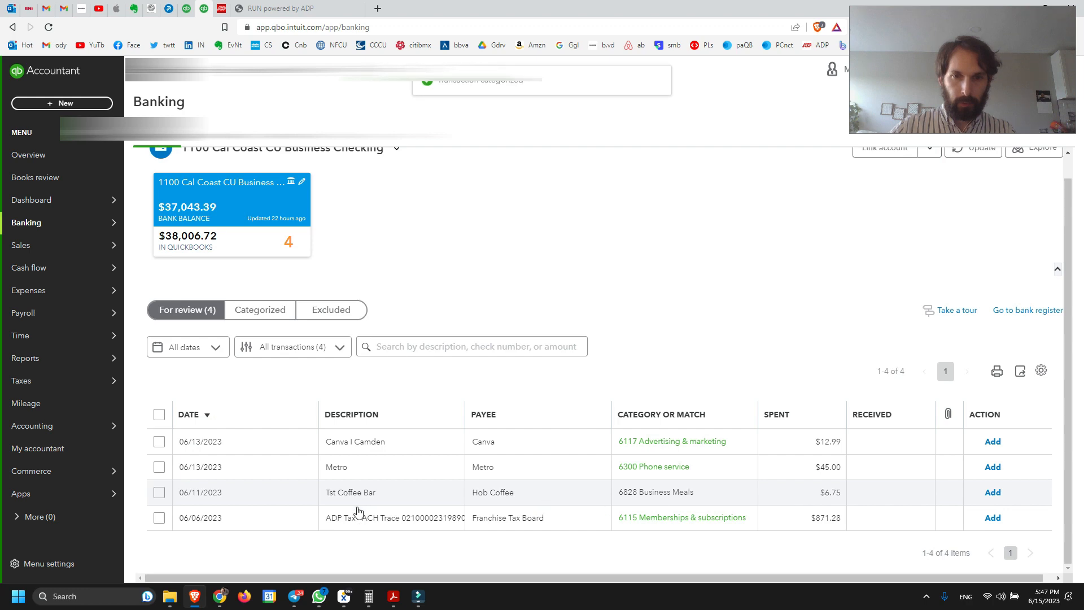
Expand the ADP Tax withdrawal for review, and open the recent journal entry Payroll 4.28 in the other QuickBooks browser tab
click(367, 518)
scroll(643, 354, down, 4)
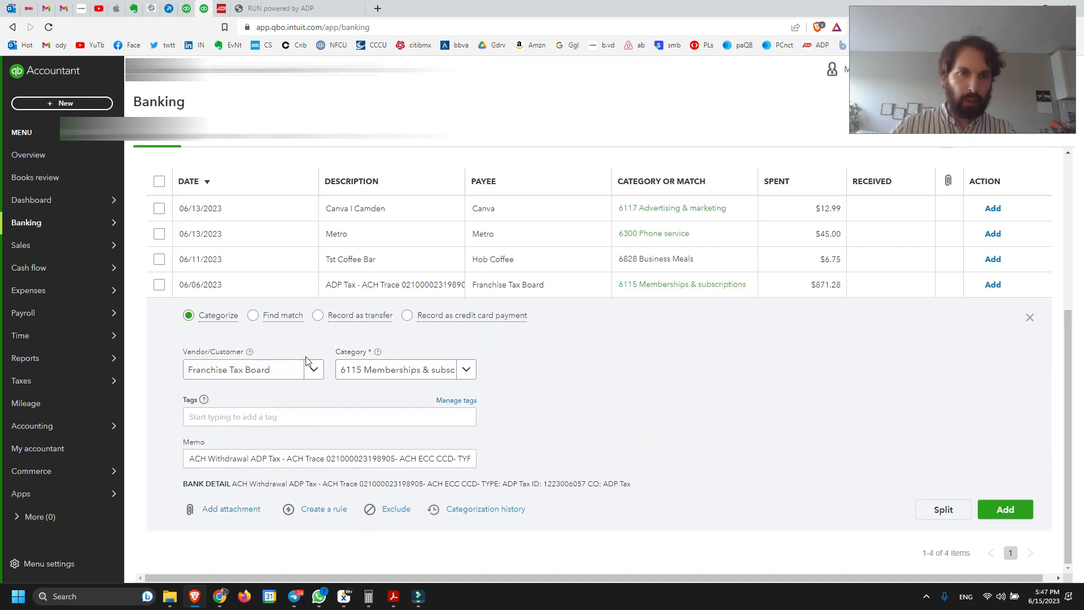
click(187, 8)
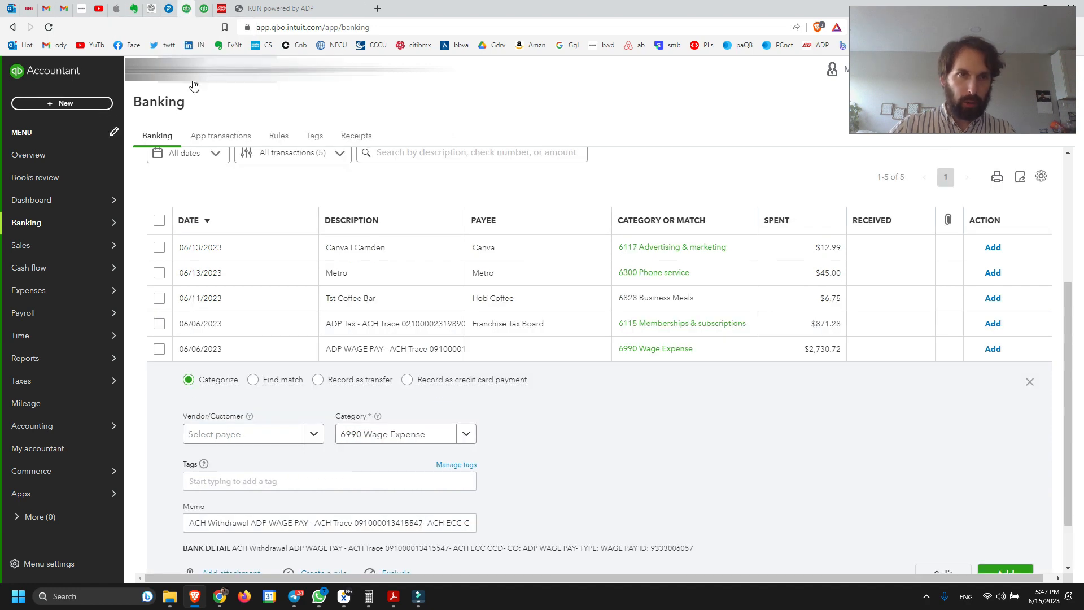
click(69, 104)
click(435, 210)
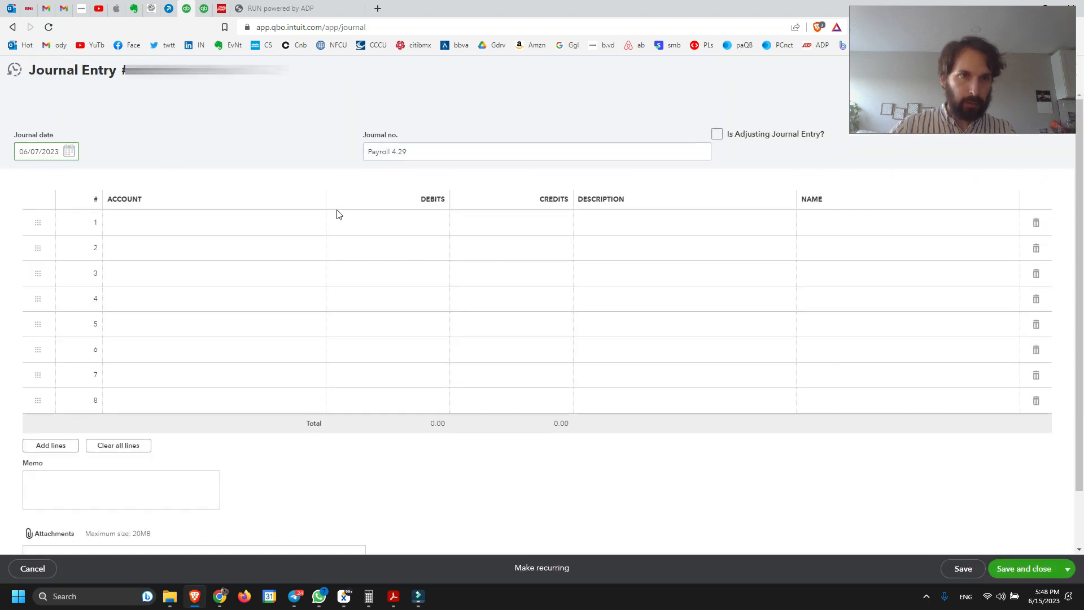
click(12, 77)
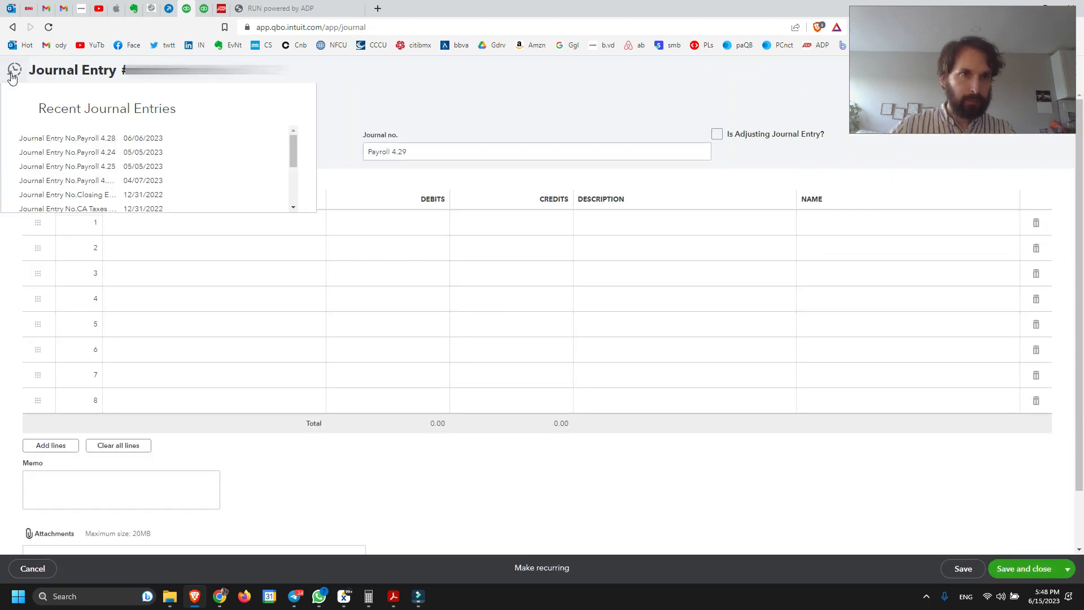
click(96, 139)
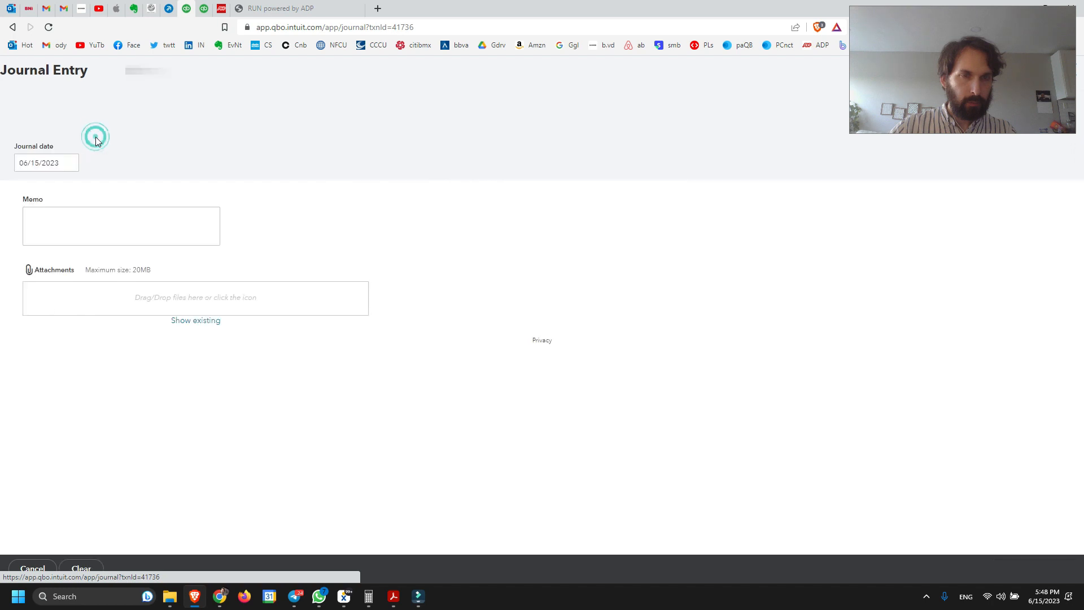
Set the date of journal entry Payroll 4.28 to 06/07/2023 and save it
click(69, 154)
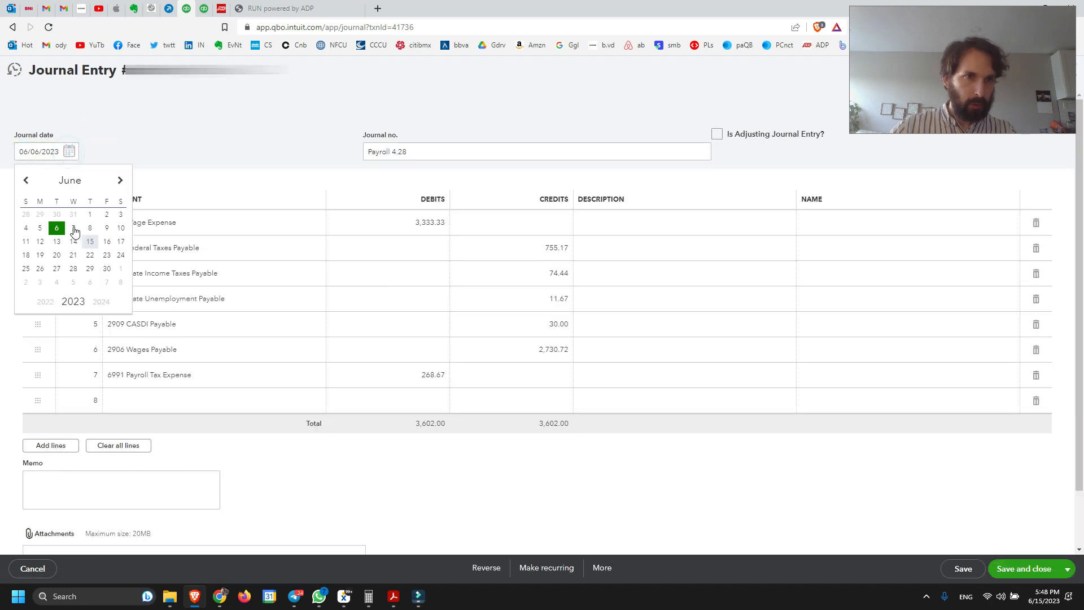
click(73, 227)
click(213, 124)
click(963, 569)
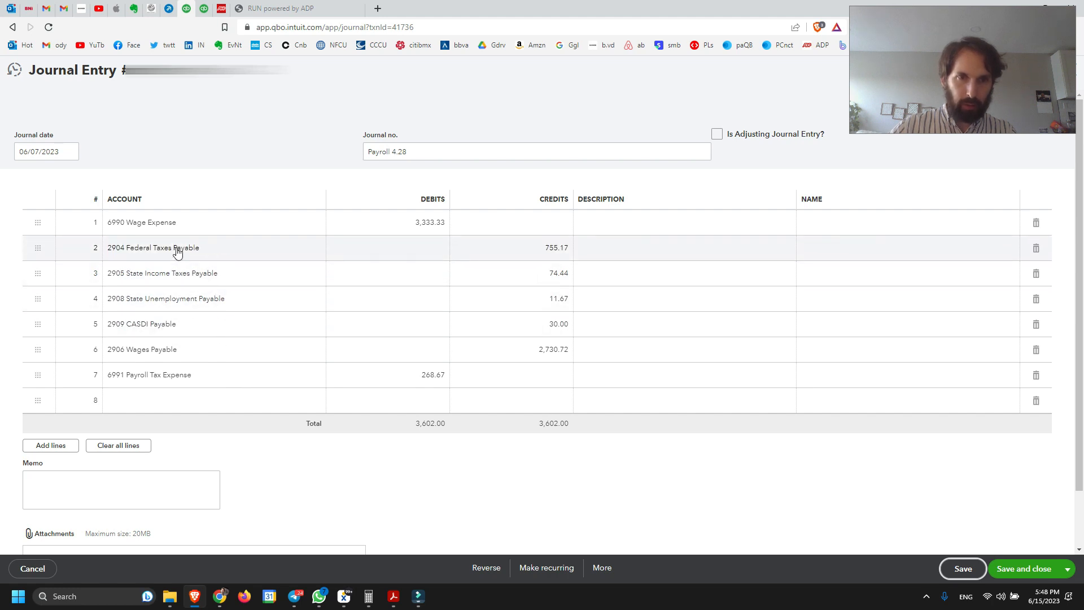
Split the ADP Tax bank withdrawal, assigning 755.17 to 2904 Federal Taxes Payable on the first line, per the journal entry
click(203, 9)
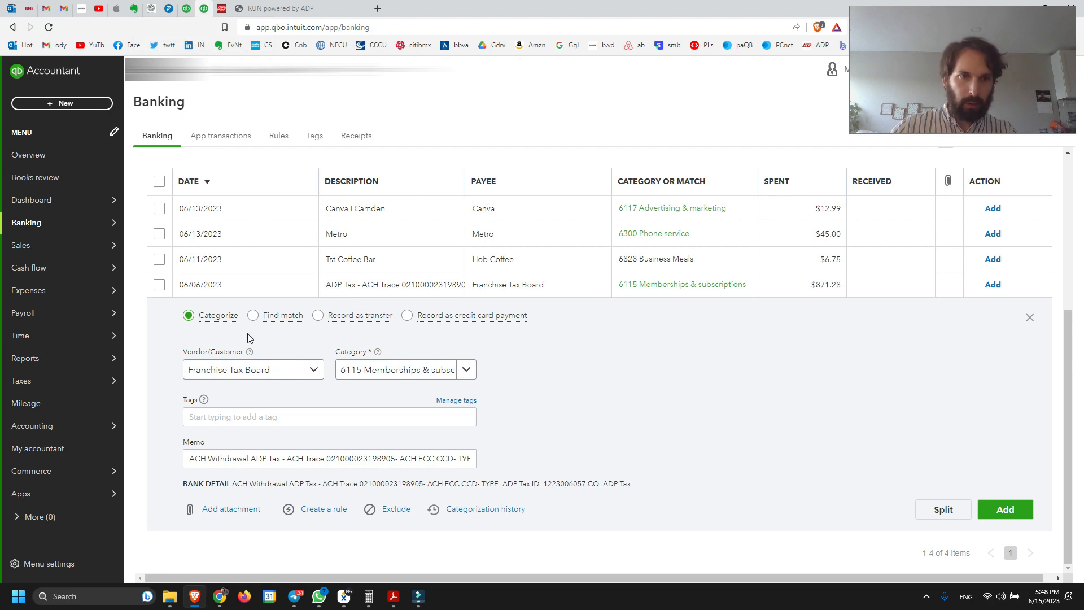
click(947, 511)
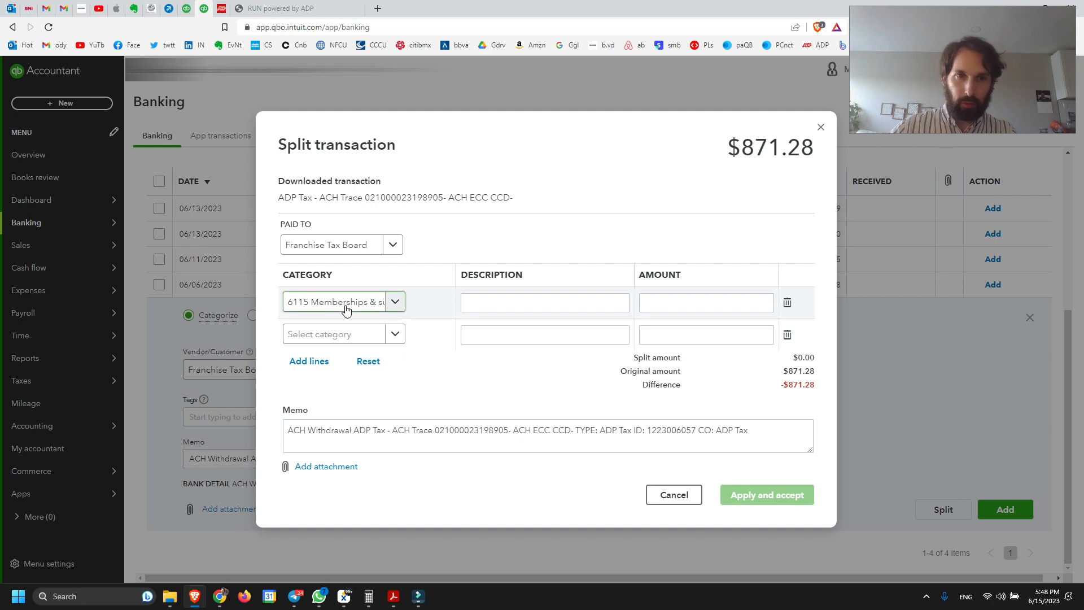
double_click(344, 304)
click(345, 308)
key(BackSpace)
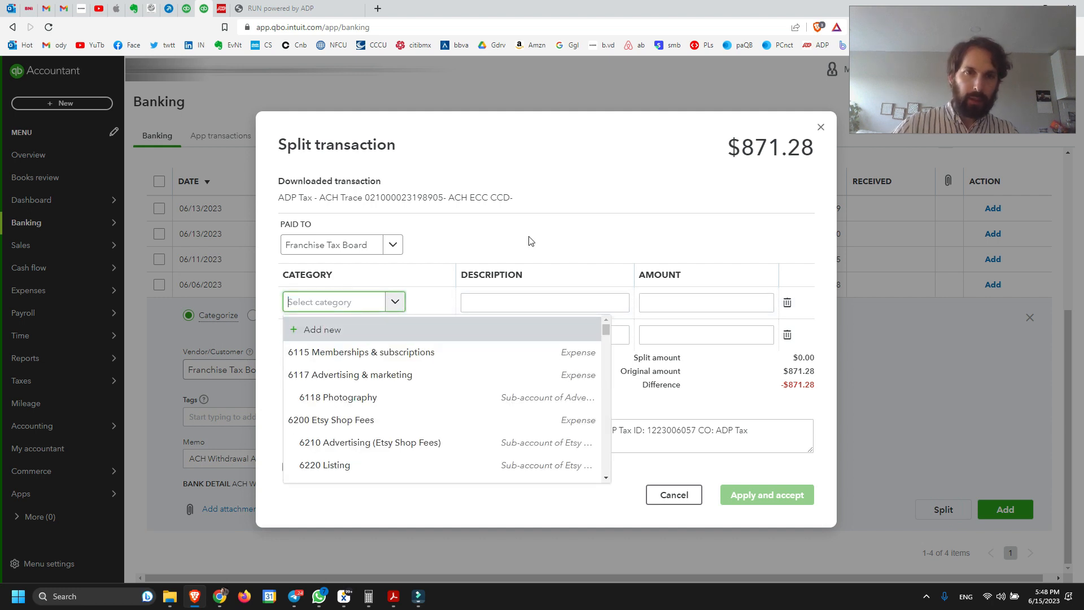
text(fed)
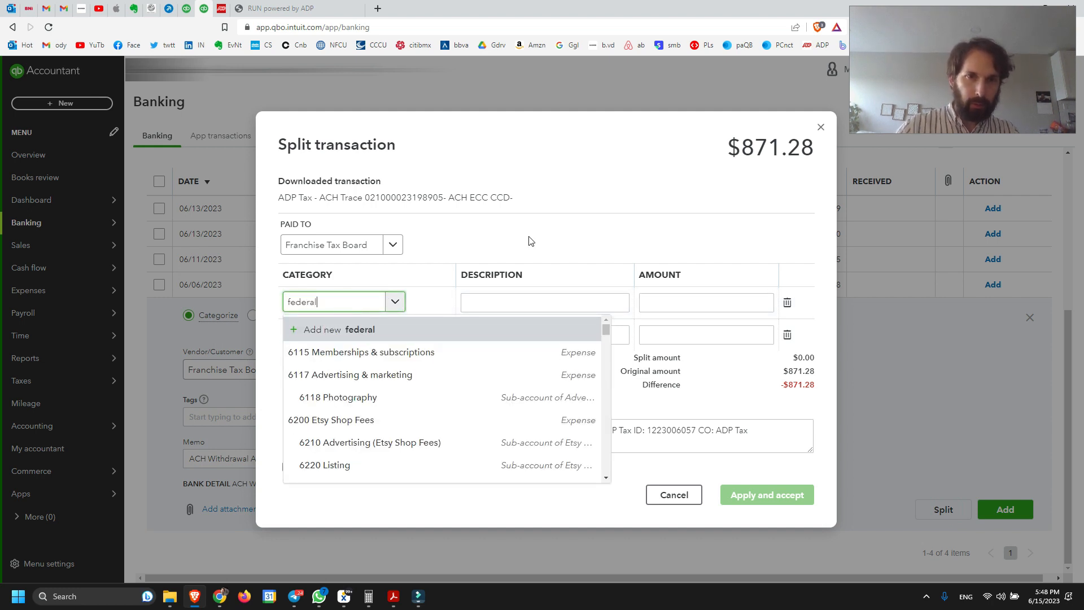
text(eral)
click(359, 350)
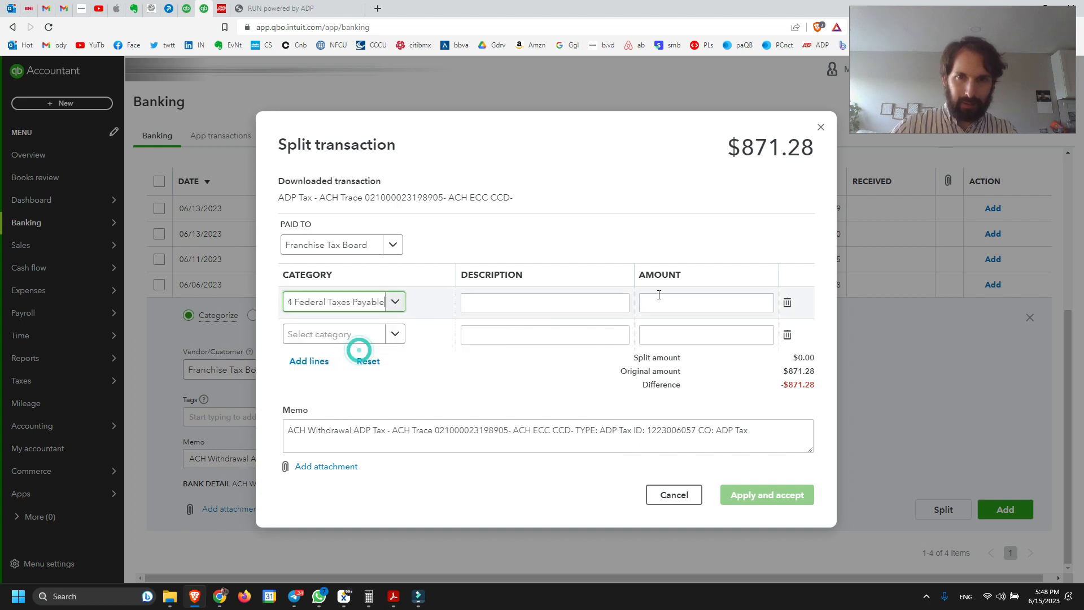
click(659, 296)
click(188, 7)
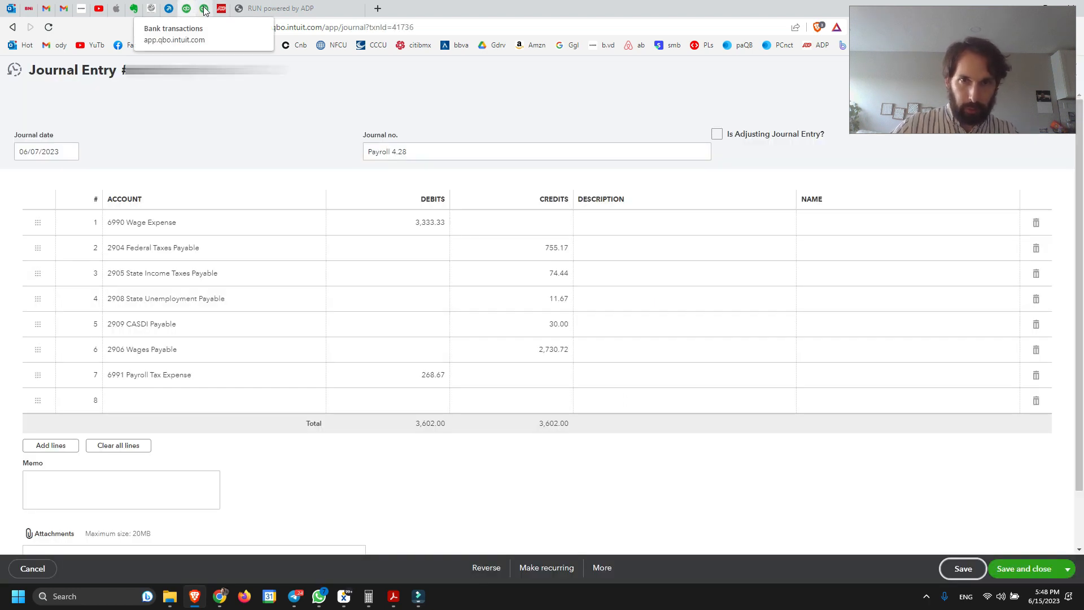
click(203, 10)
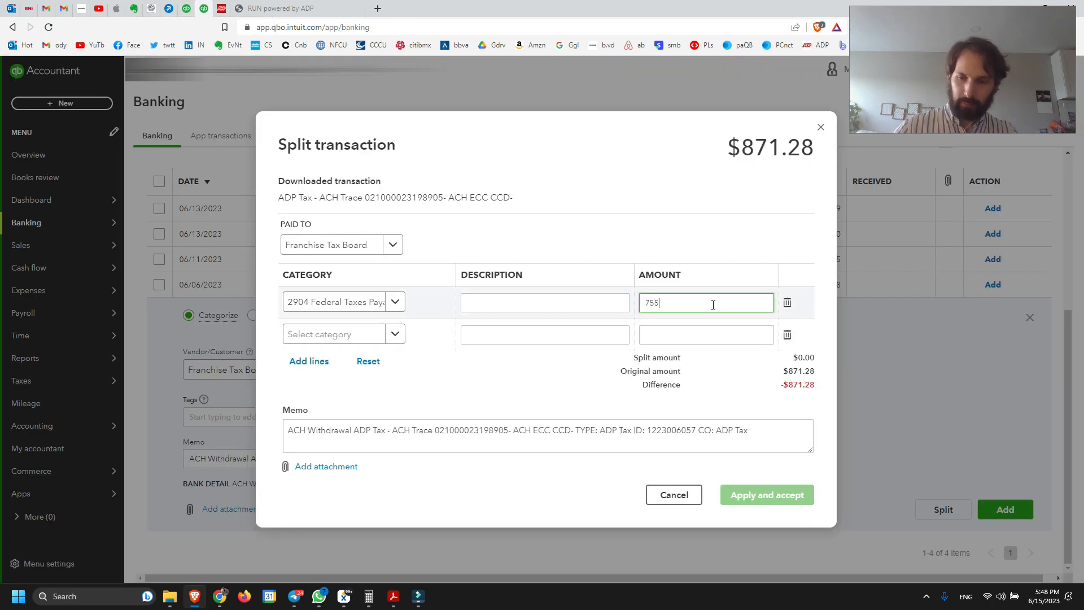
Add more split lines and assign 74.44 to 2905 State Income Taxes Payable on the second line, per the journal entry
click(305, 361)
click(186, 8)
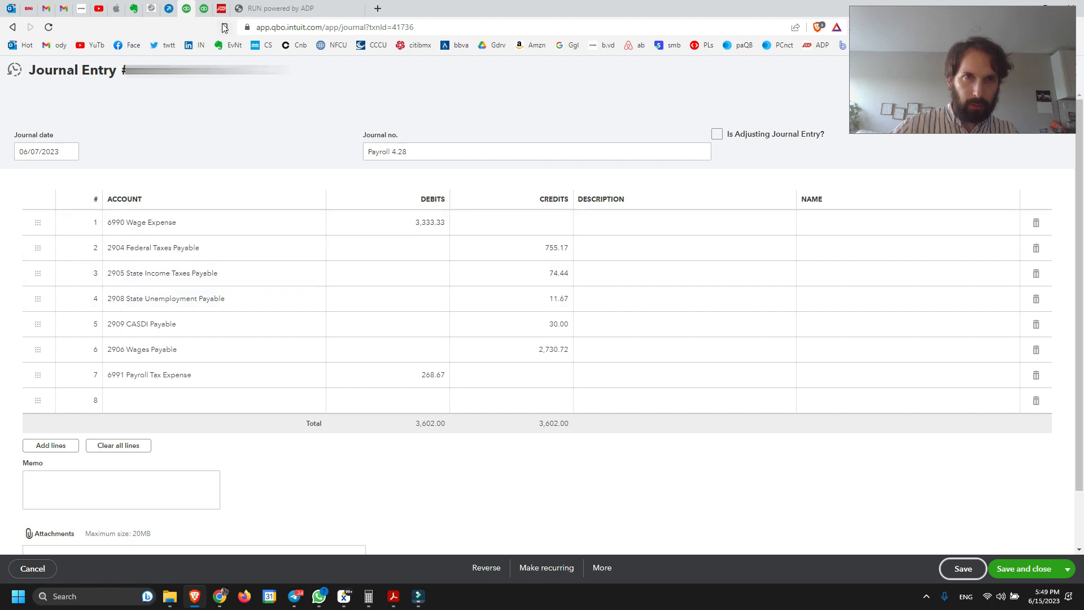
click(205, 9)
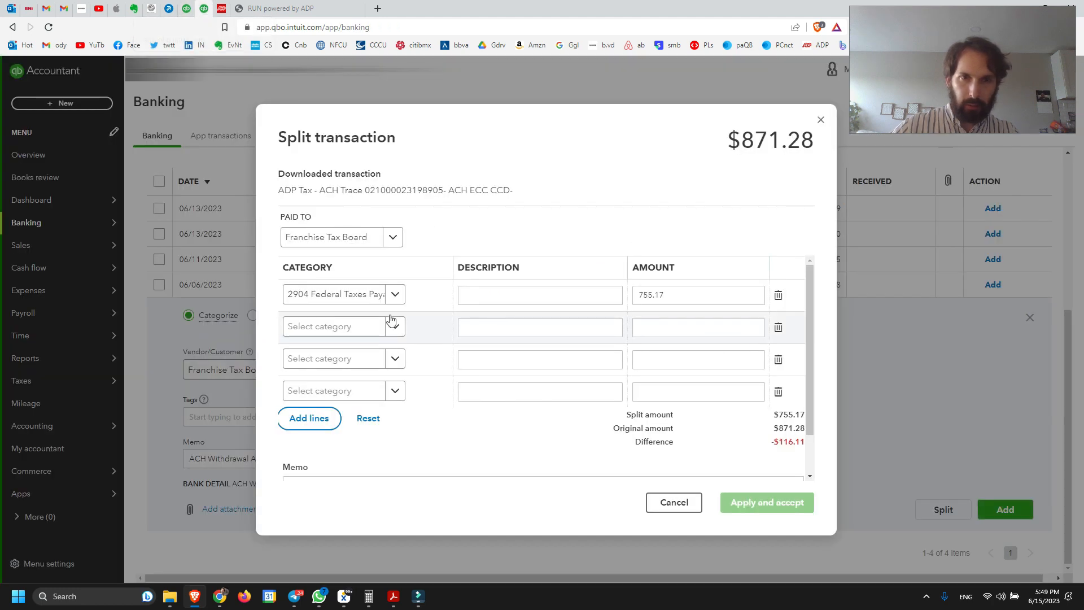
click(348, 326)
text(sa)
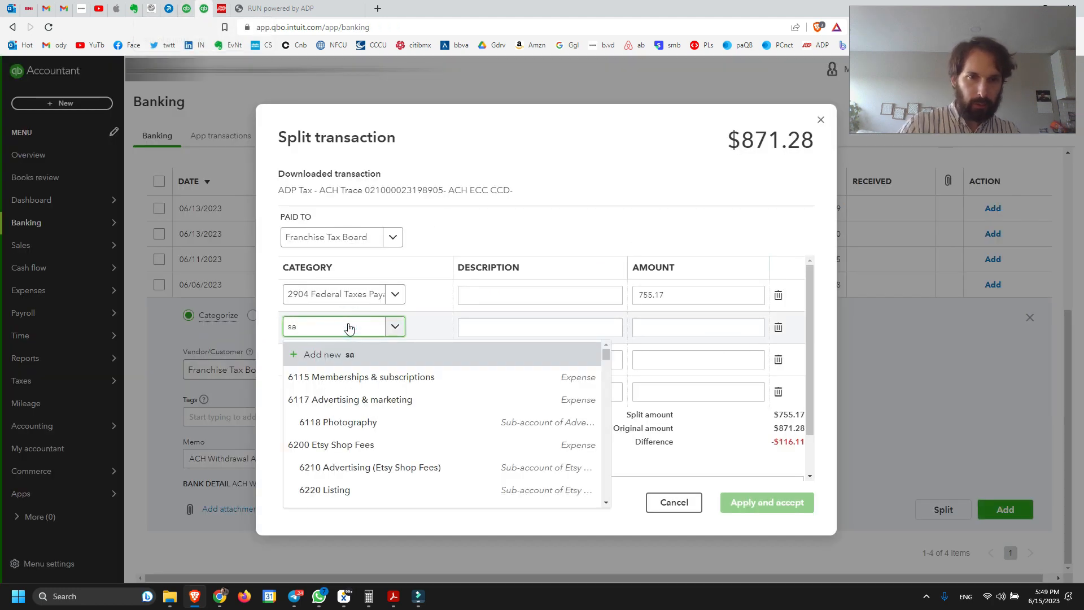
key(BackSpace)
text(tete)
key(BackSpace)
key(BackSpace)
key(BackSpace)
text(ate)
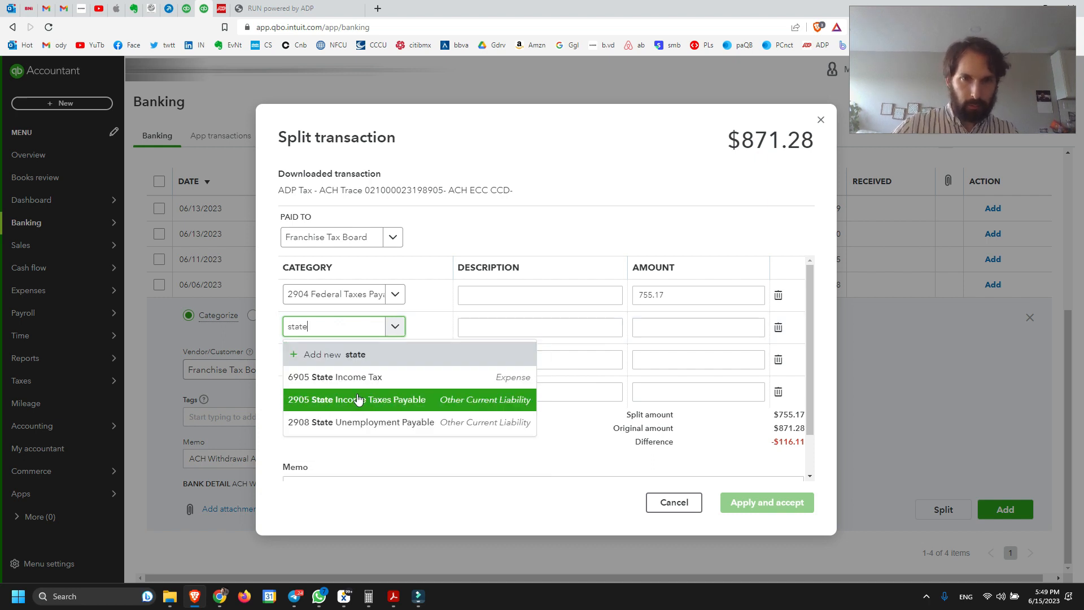
click(365, 404)
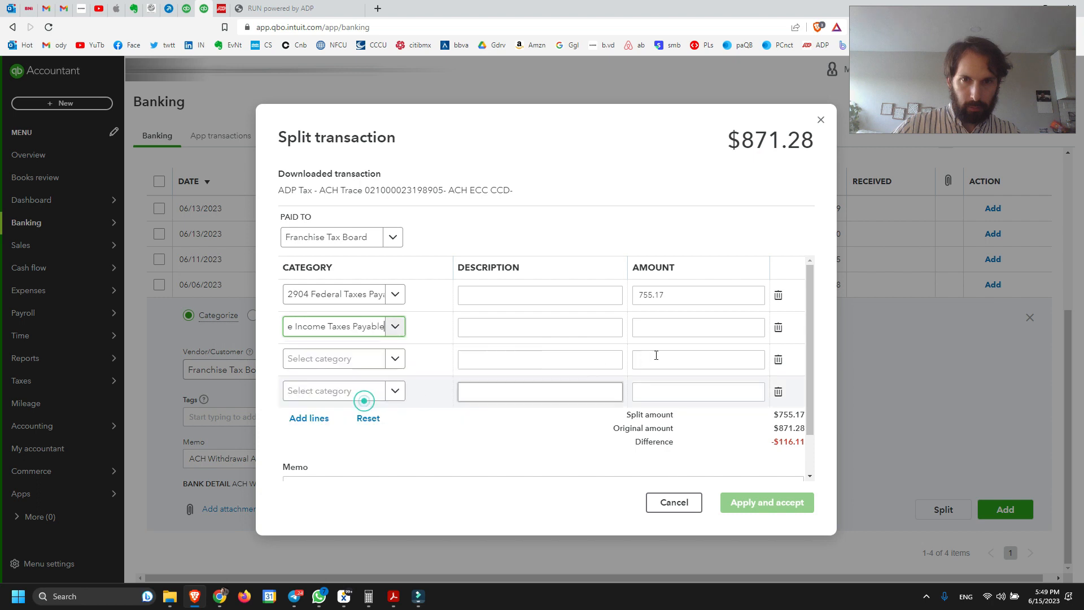
click(674, 330)
text(74)
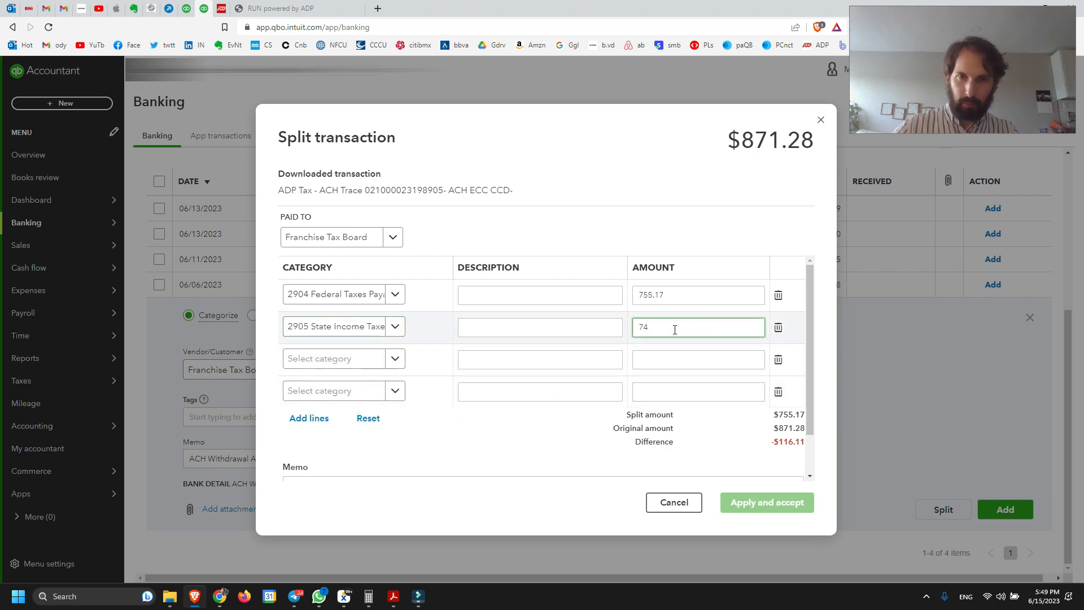
text(.44)
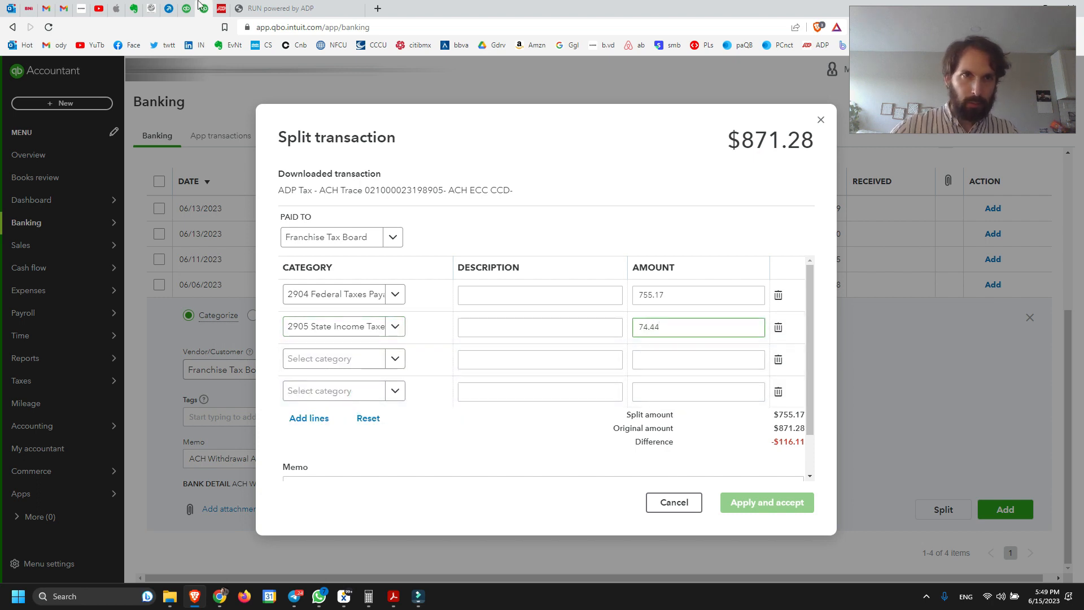
Assign 11.67 to 2908 State Unemployment Payable on the third split line, per the journal entry
click(190, 8)
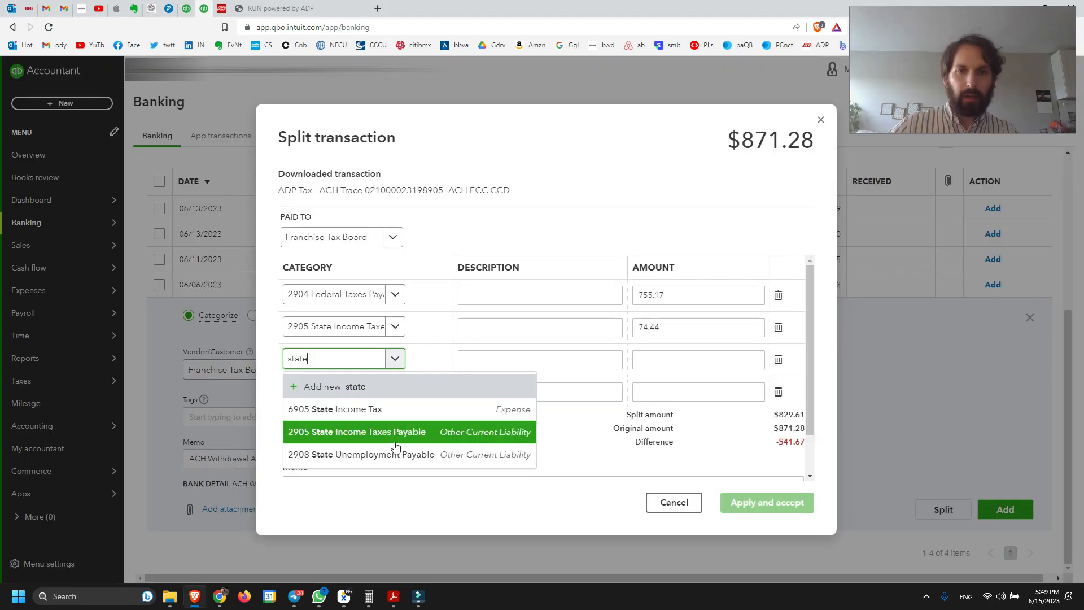
click(394, 455)
click(683, 360)
text(11.67)
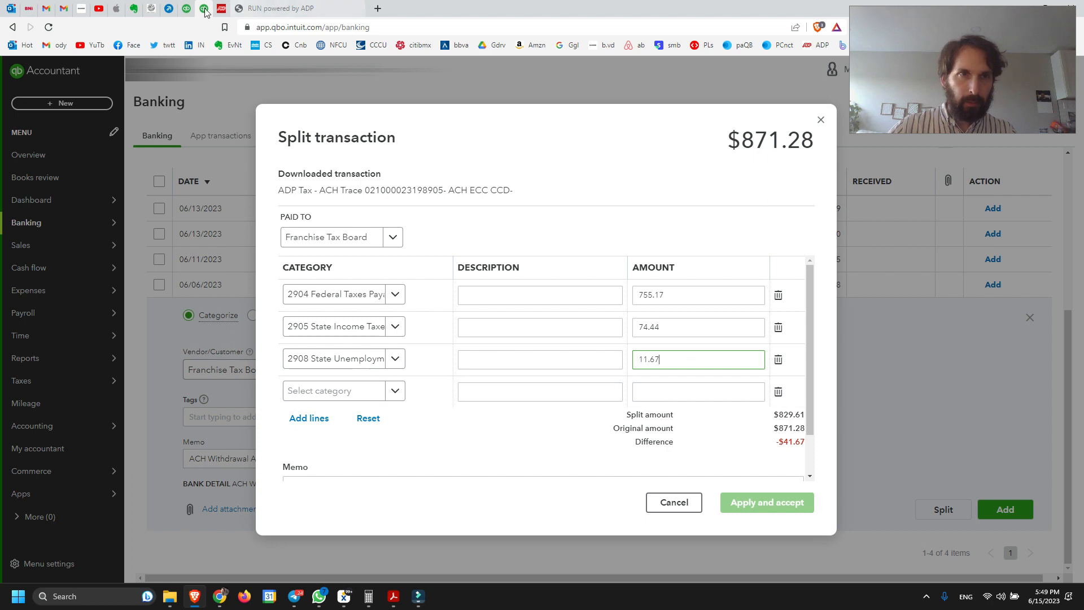
Assign 30.00 to 2909 CASDI Payable on the fourth split line, then apply and accept the split transaction
click(187, 8)
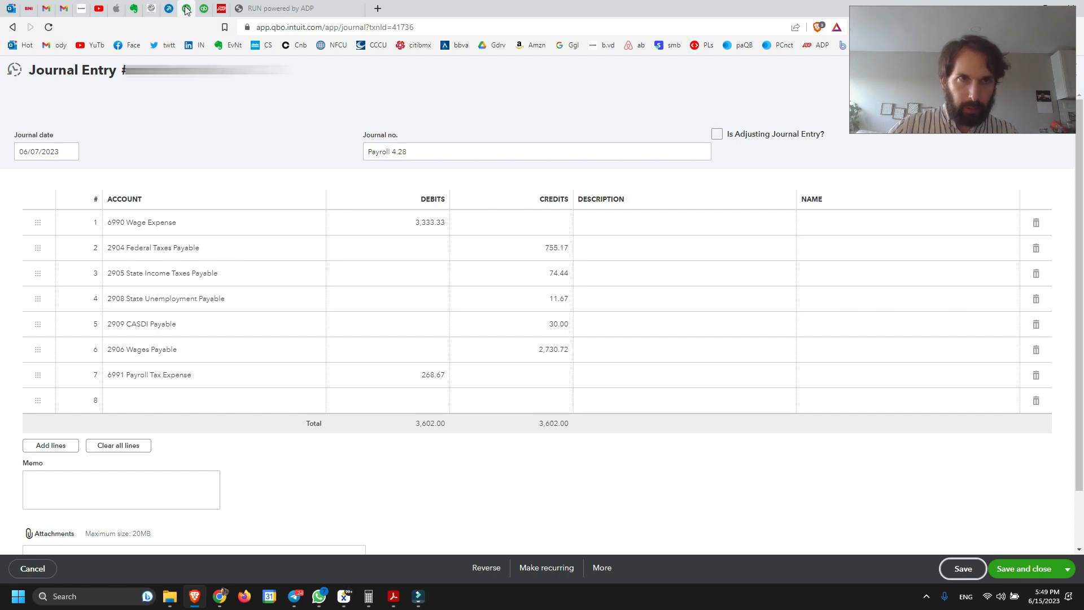
click(203, 8)
click(333, 391)
text(casdi)
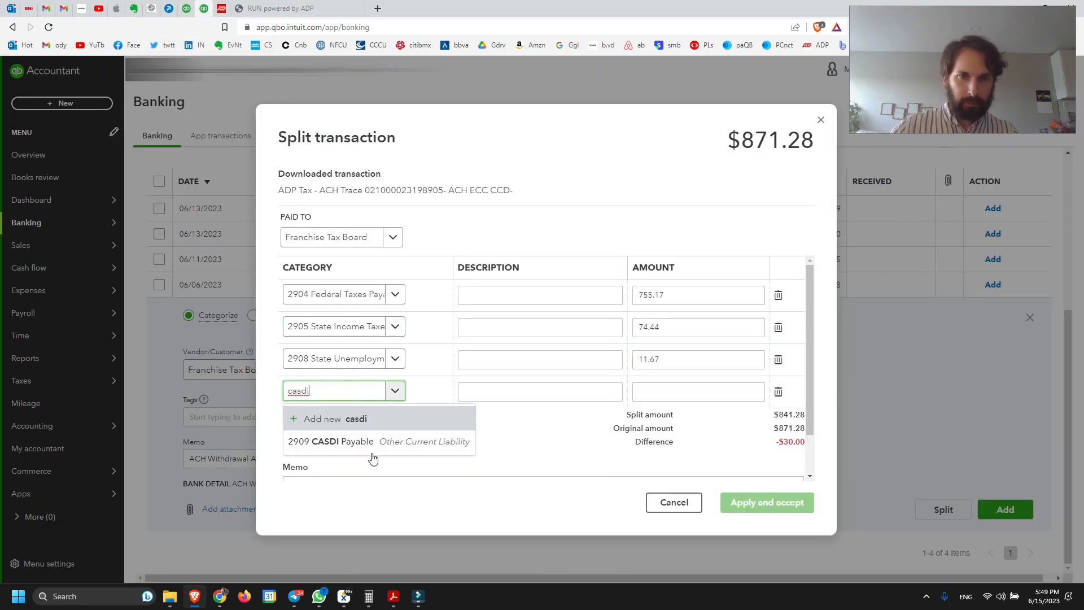
click(357, 444)
click(709, 399)
text(30)
click(655, 195)
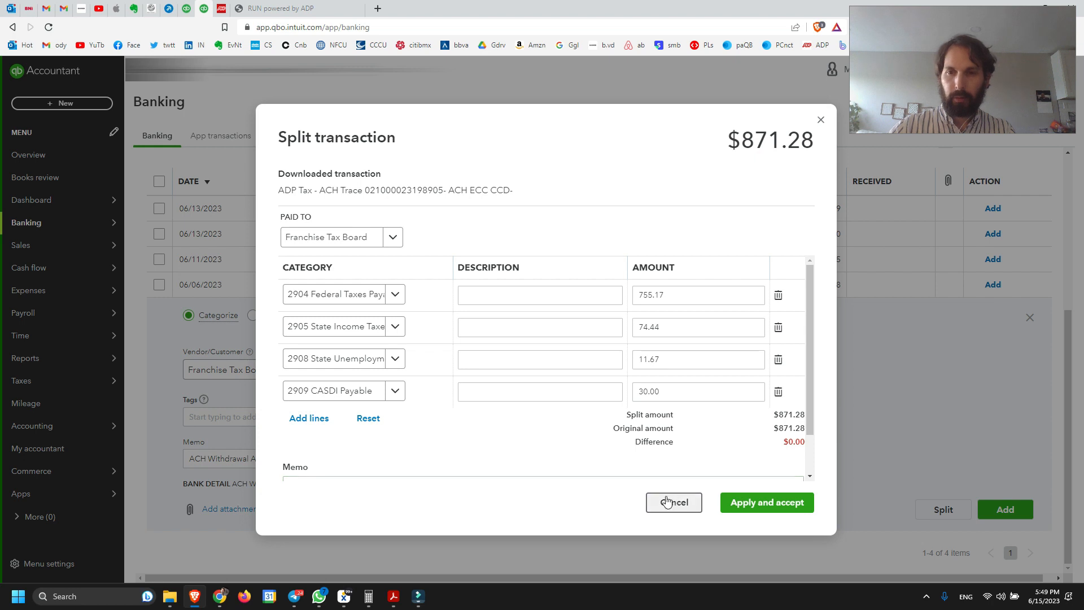
click(762, 503)
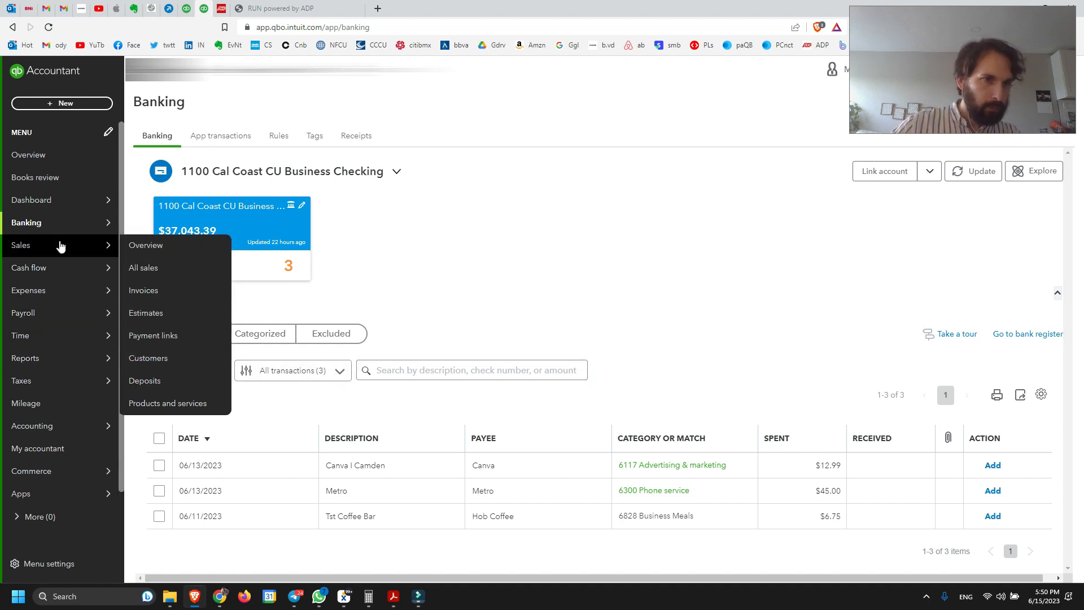
Run the standard Balance Sheet report with an end date of 06/07/2023
mouse_move(67, 432)
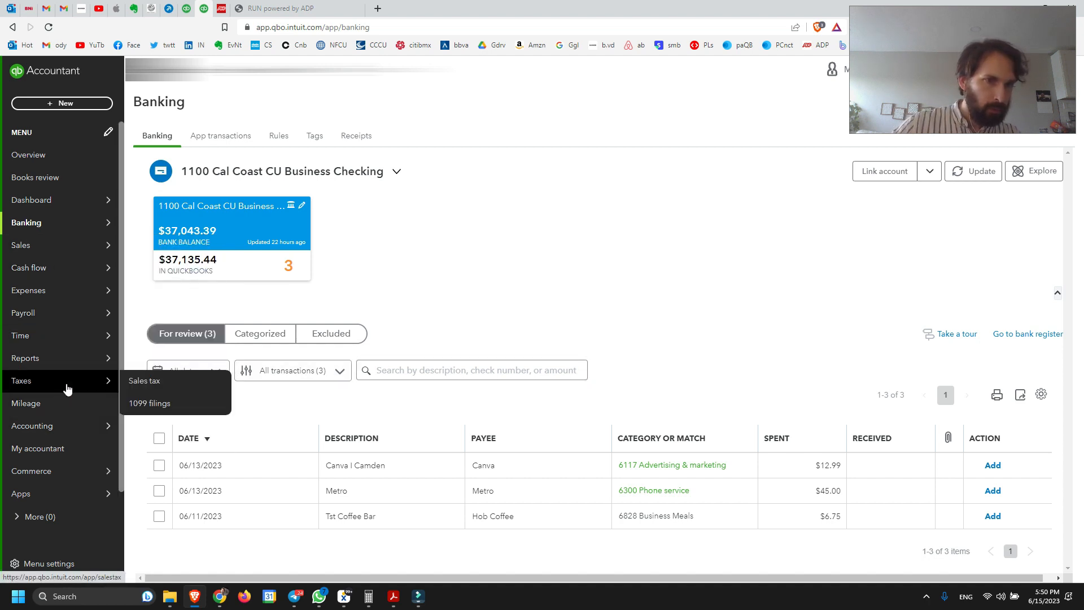
click(142, 358)
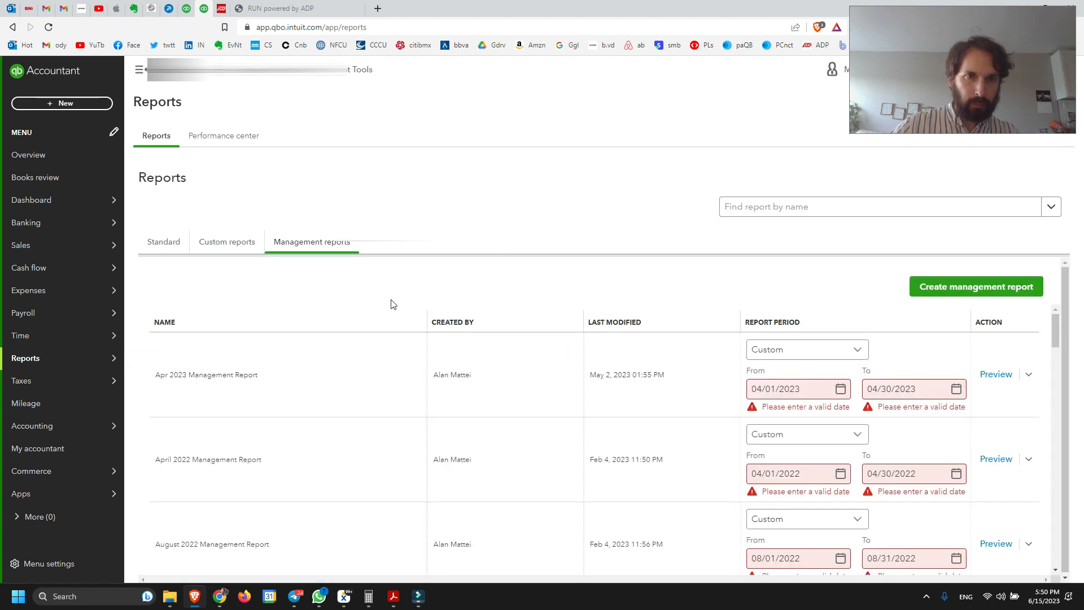
click(168, 244)
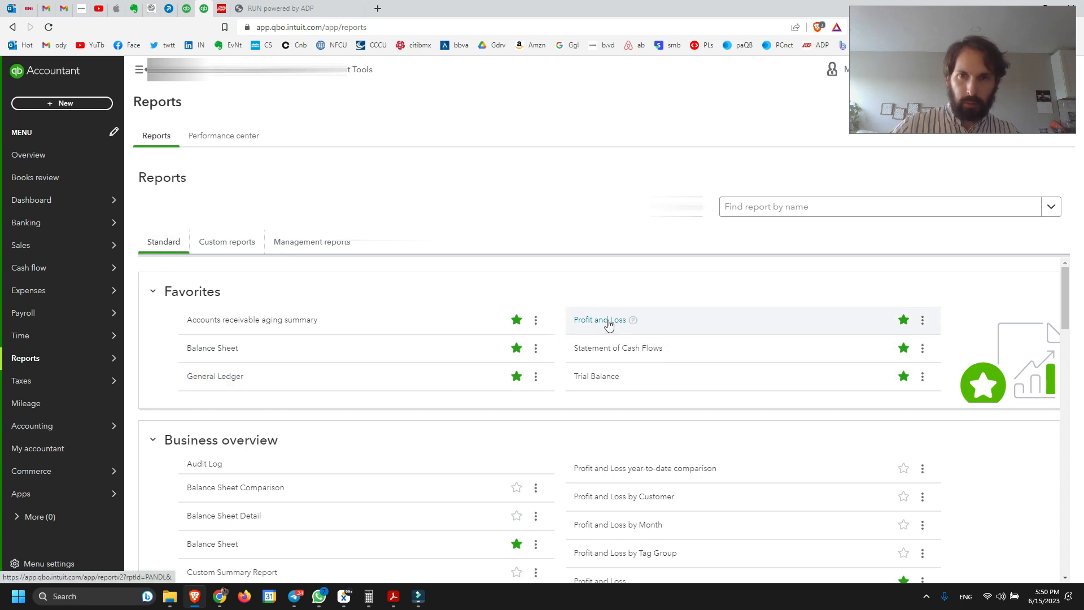
click(210, 349)
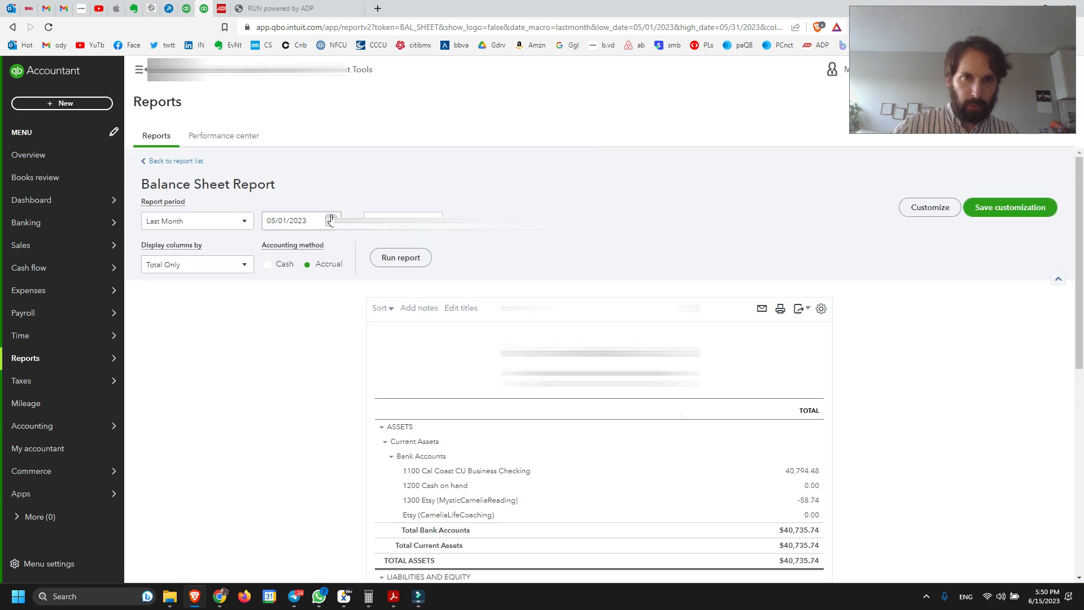
click(432, 220)
click(469, 250)
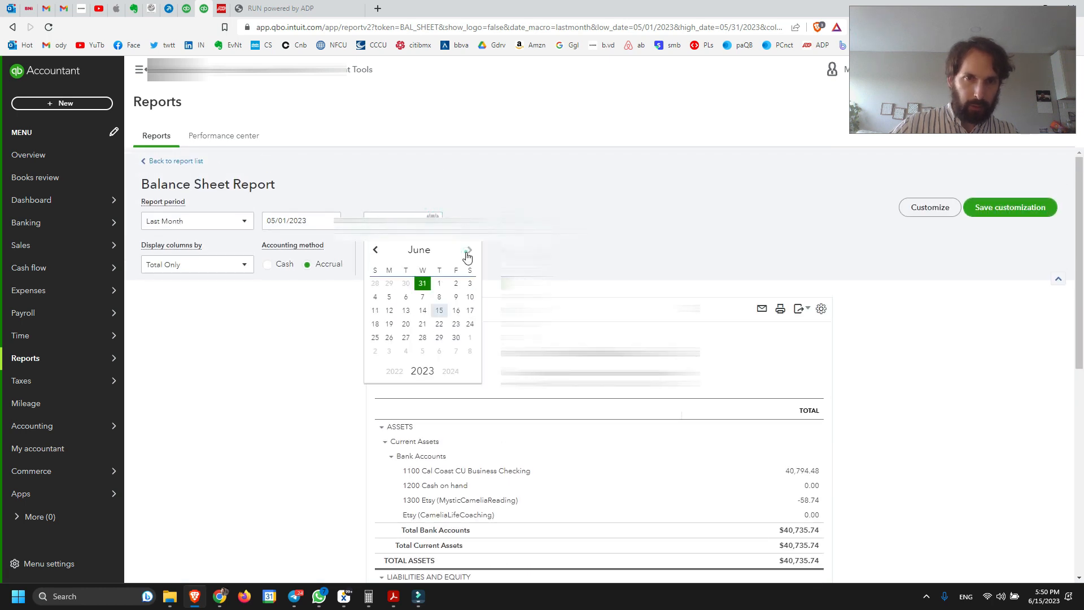
click(424, 298)
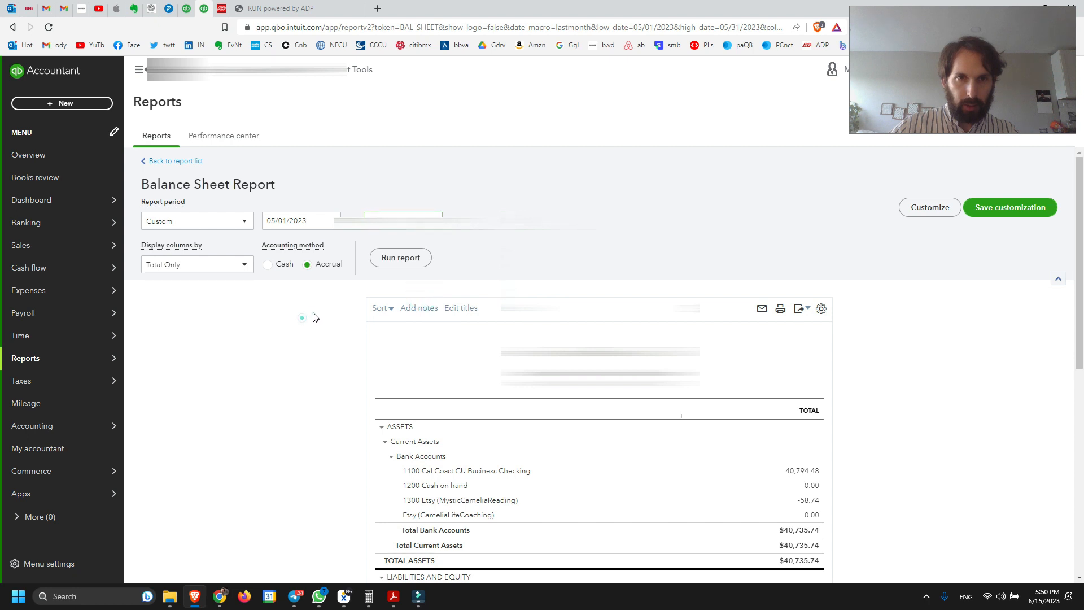
click(400, 258)
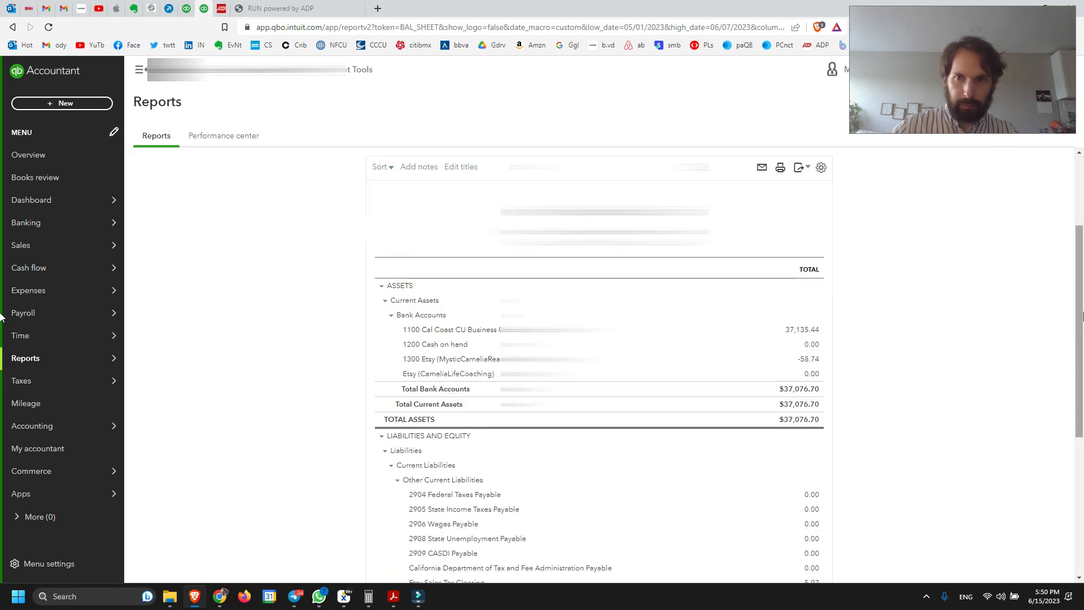
Check the payroll payable balances under Other Current Liabilities, and return to journal entry Payroll 4.28 in the other browser tab
scroll(17, 310, down, 3)
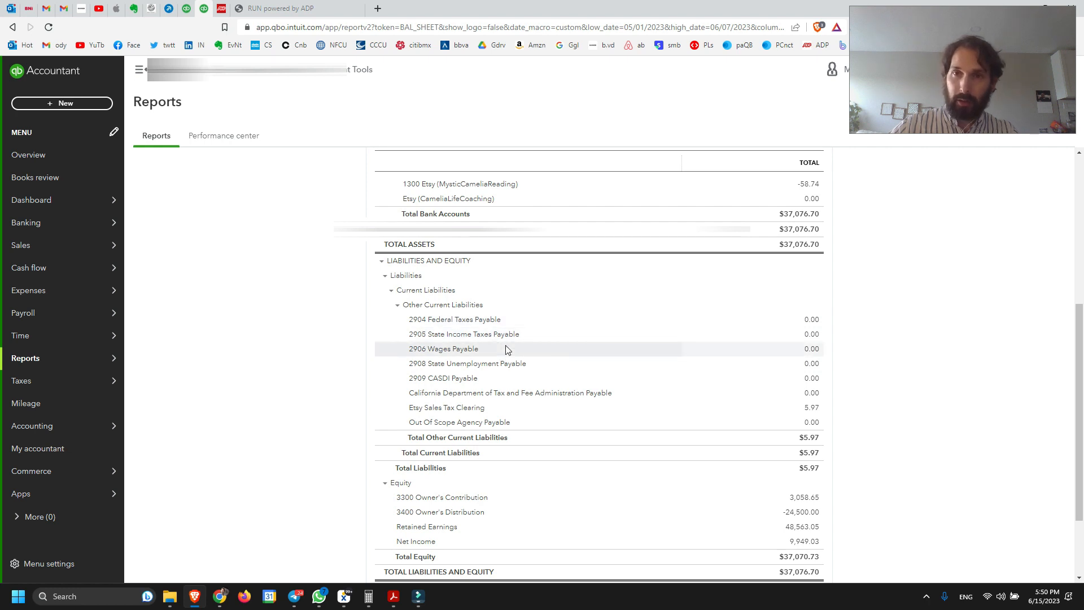
drag(1080, 384, 1079, 381)
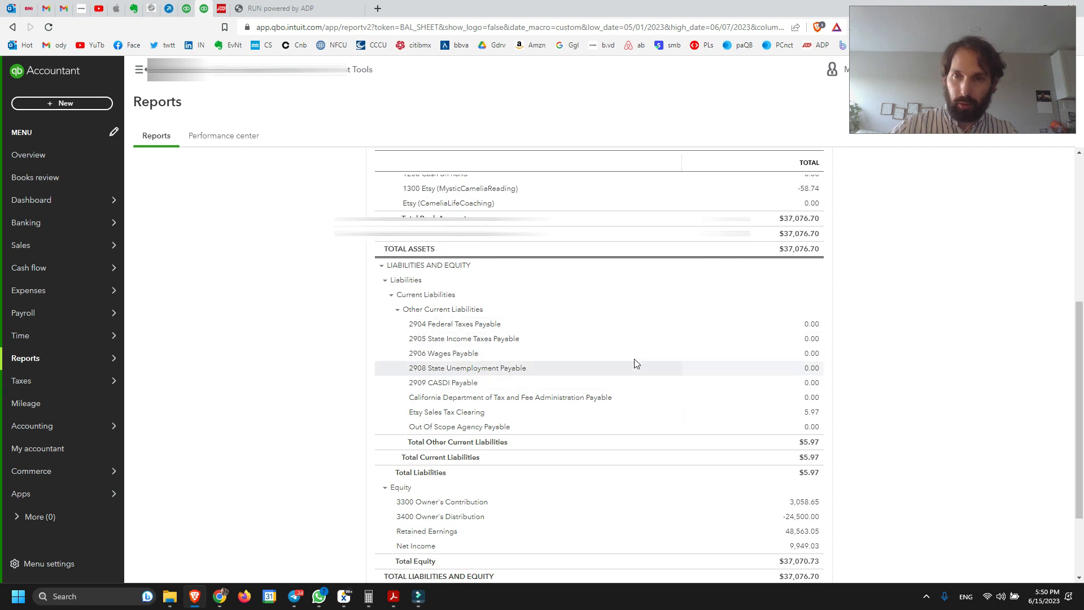
drag(1082, 391, 1082, 404)
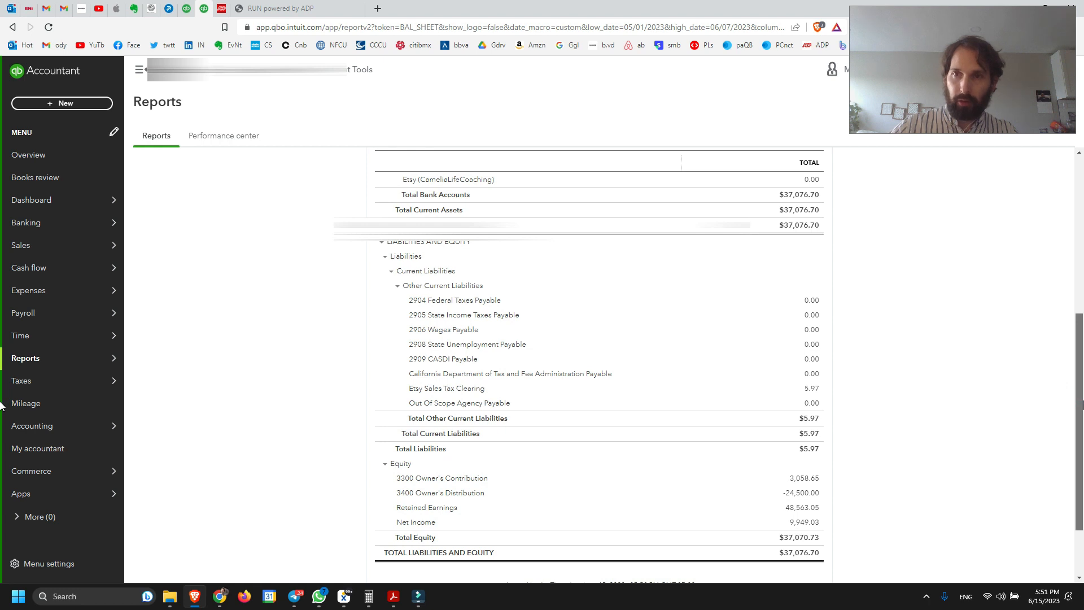
mouse_move(1082, 404)
mouse_down()
mouse_move(1078, 372)
mouse_move(1073, 421)
mouse_up()
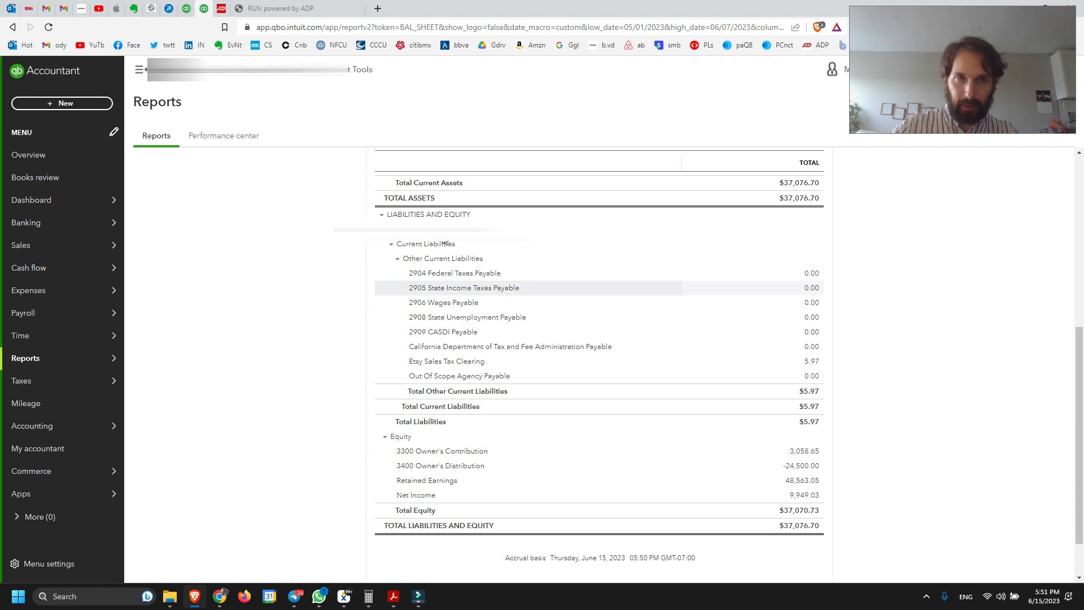
click(187, 10)
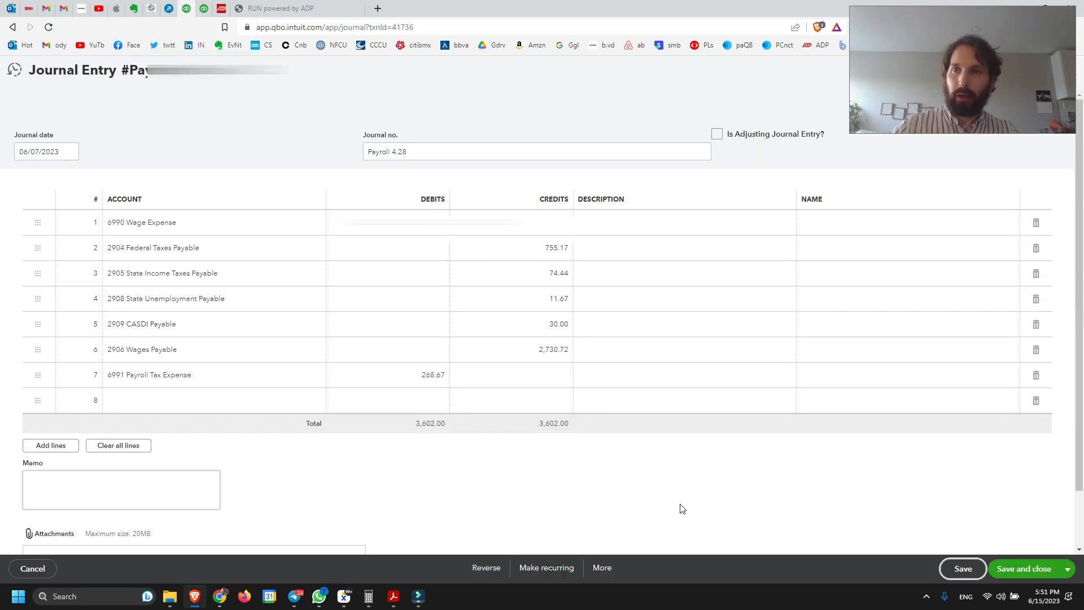